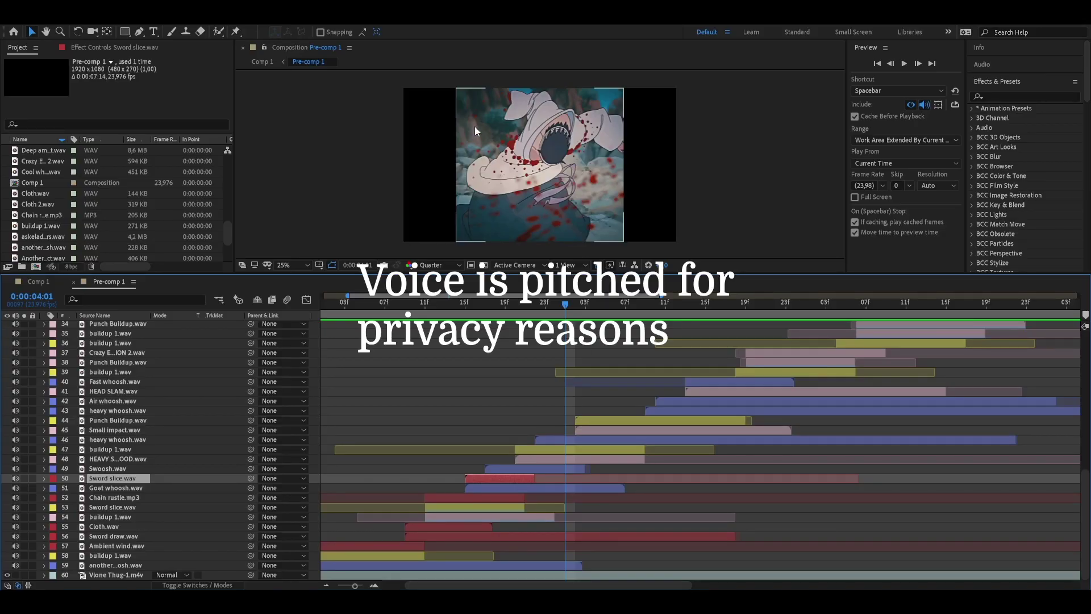
Step: Play back the sound-designed Pre-comp 1 from 0:00:02:19 with most of its timeline in view
{"action": "scroll", "coordinate": [632, 317], "scroll_direction": "right", "scroll_amount": 5}
{"action": "scroll", "coordinate": [683, 464], "scroll_direction": "up", "scroll_amount": 10}
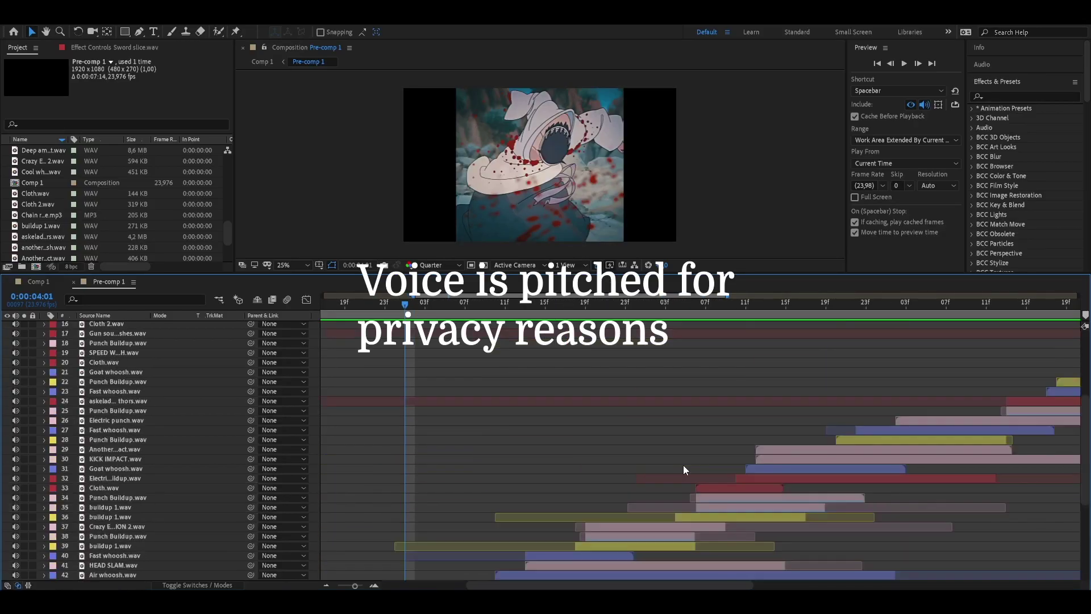
{"action": "left_click_drag", "start_coordinate": [408, 296], "coordinate": [237, 307]}
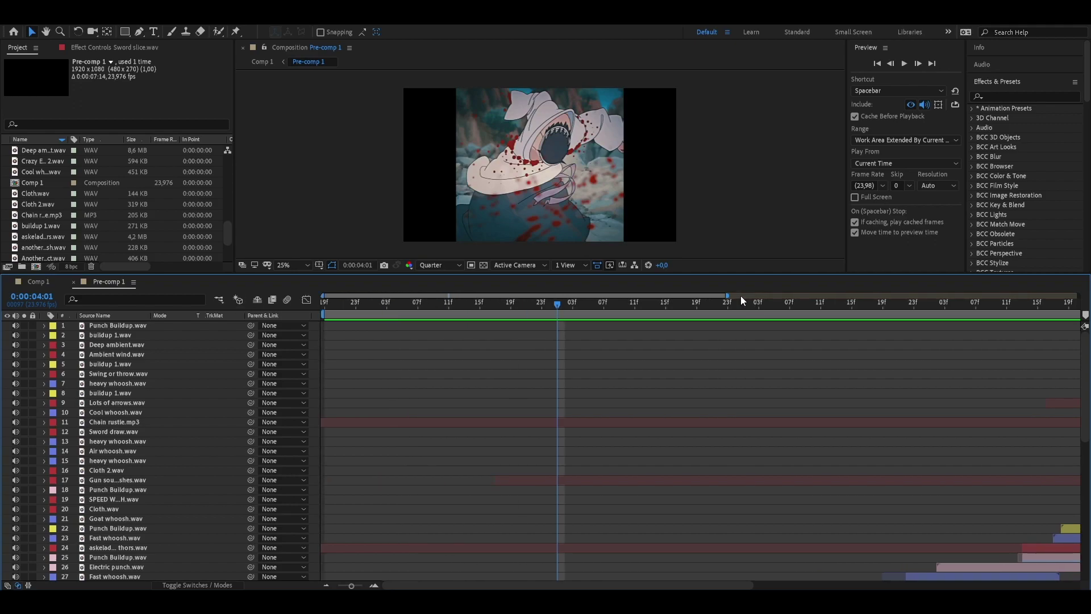
{"action": "left_click_drag", "start_coordinate": [727, 294], "coordinate": [1008, 305]}
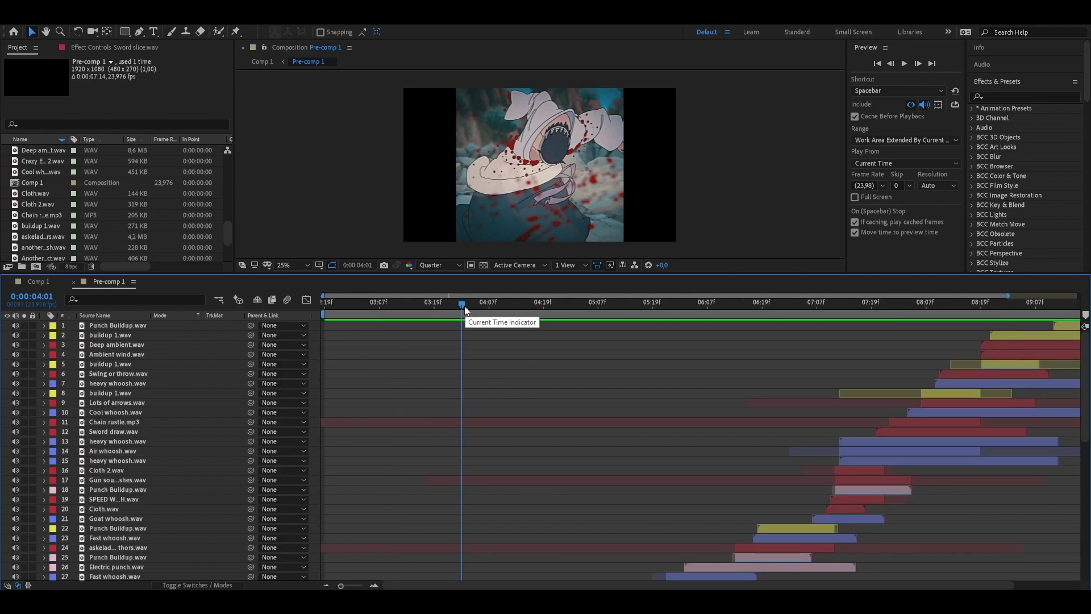
{"action": "left_click_drag", "start_coordinate": [464, 305], "coordinate": [493, 305]}
{"action": "key", "text": "Home"}
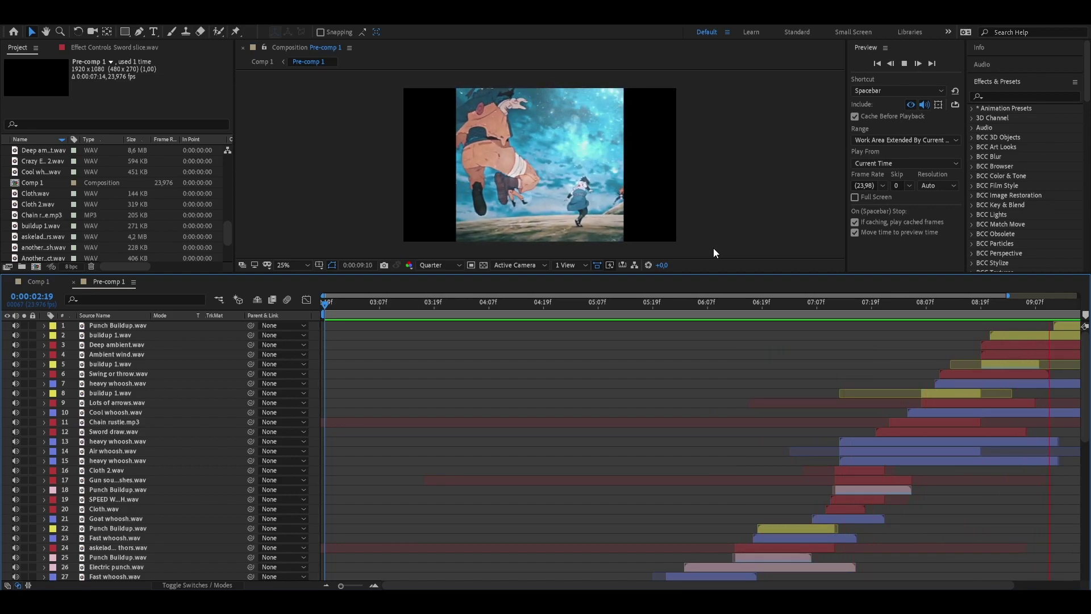
{"action": "key", "text": "space"}
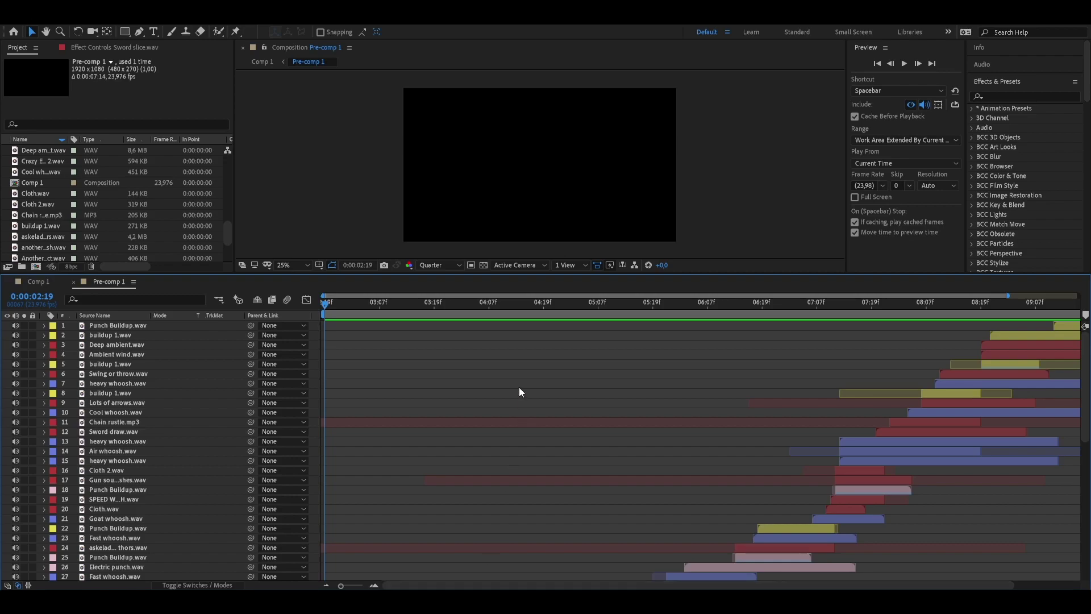
Step: Examine how the colour-labelled sound-effect layers, from layer 1 to layer 60, are arranged across the whole timeline
{"action": "scroll", "coordinate": [519, 392], "scroll_direction": "down", "scroll_amount": 10}
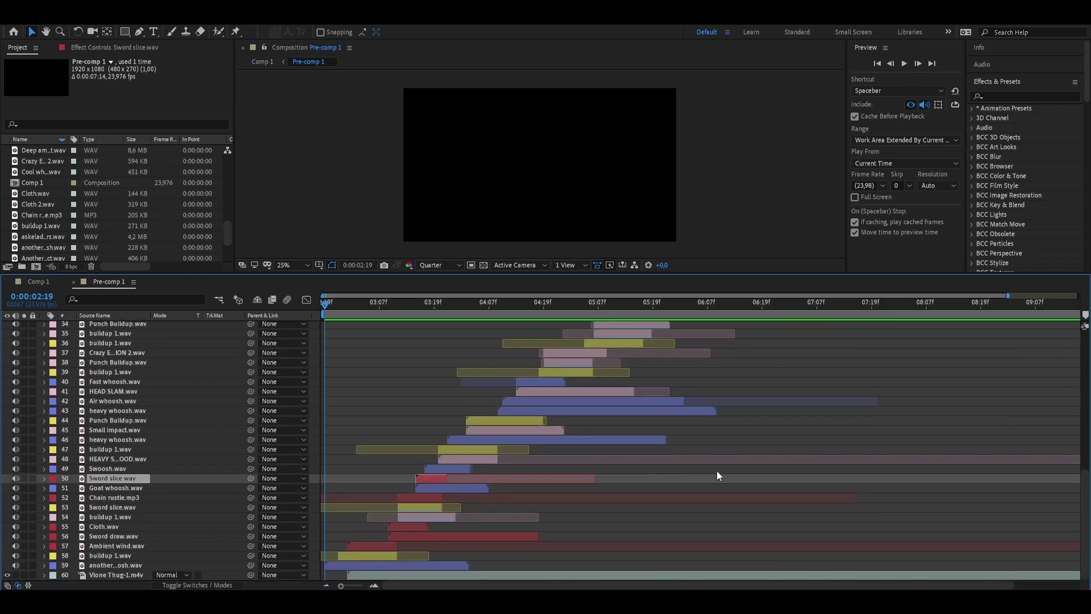
{"action": "scroll", "coordinate": [717, 472], "scroll_direction": "up", "scroll_amount": 10}
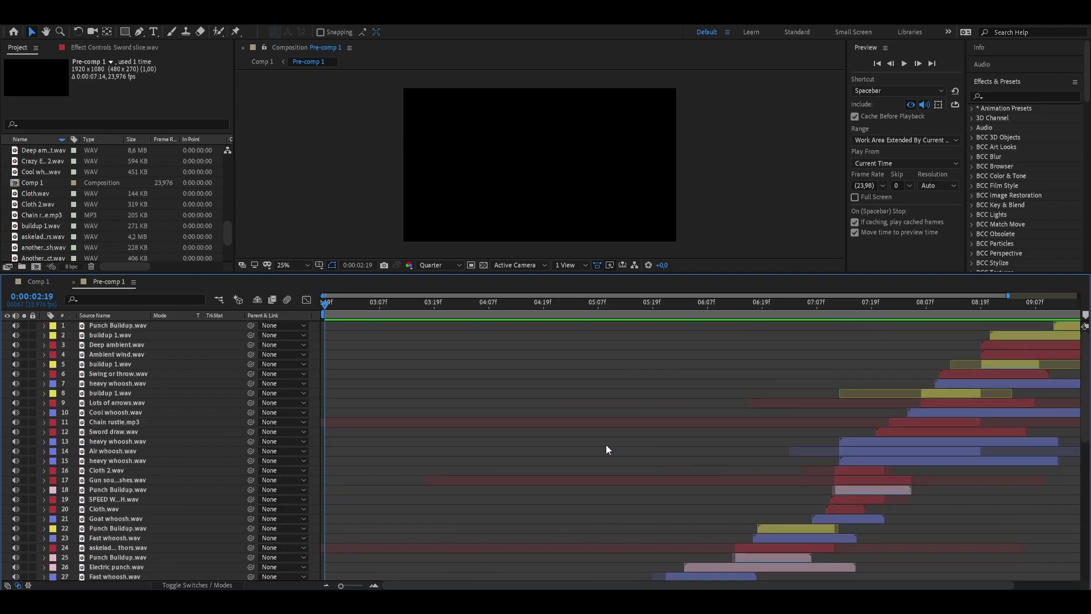
{"action": "left_click_drag", "start_coordinate": [471, 296], "coordinate": [359, 295]}
{"action": "scroll", "coordinate": [425, 387], "scroll_direction": "down", "scroll_amount": 10}
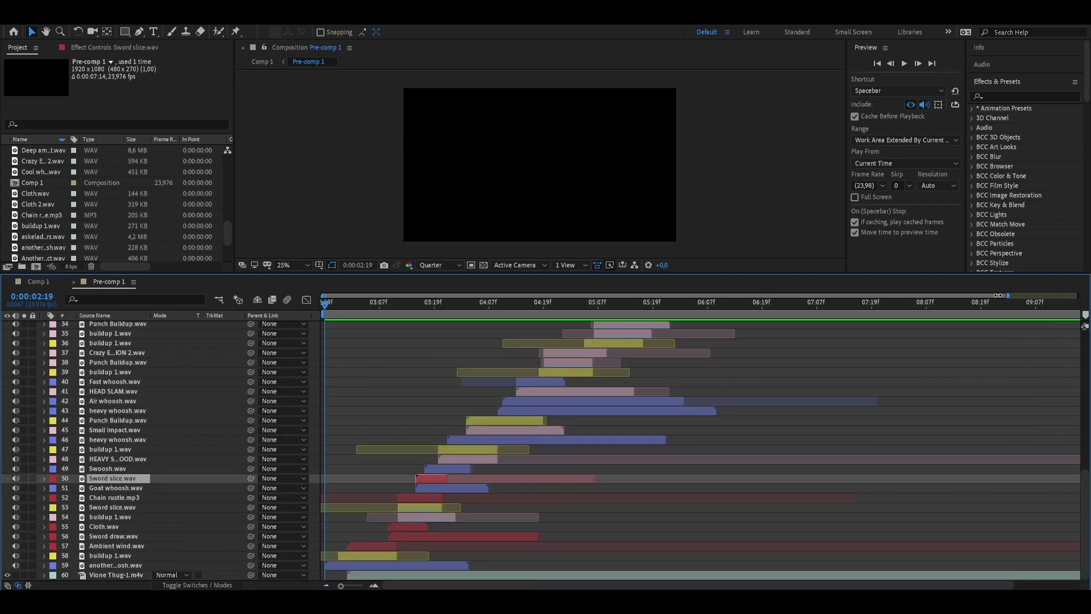
{"action": "left_click_drag", "start_coordinate": [1007, 295], "coordinate": [921, 296]}
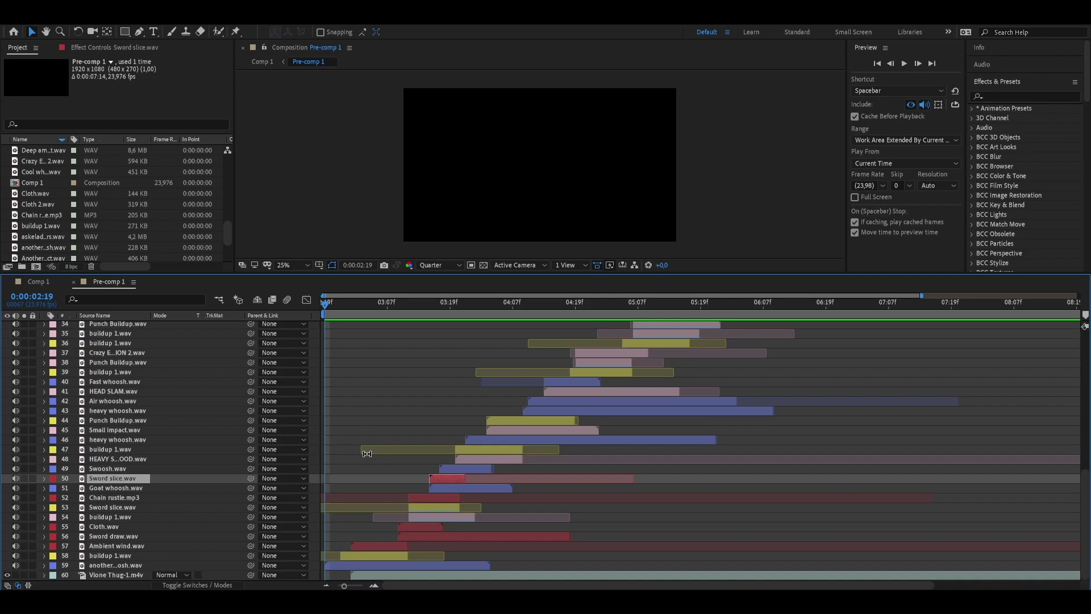
{"action": "scroll", "coordinate": [379, 456], "scroll_direction": "up", "scroll_amount": 10}
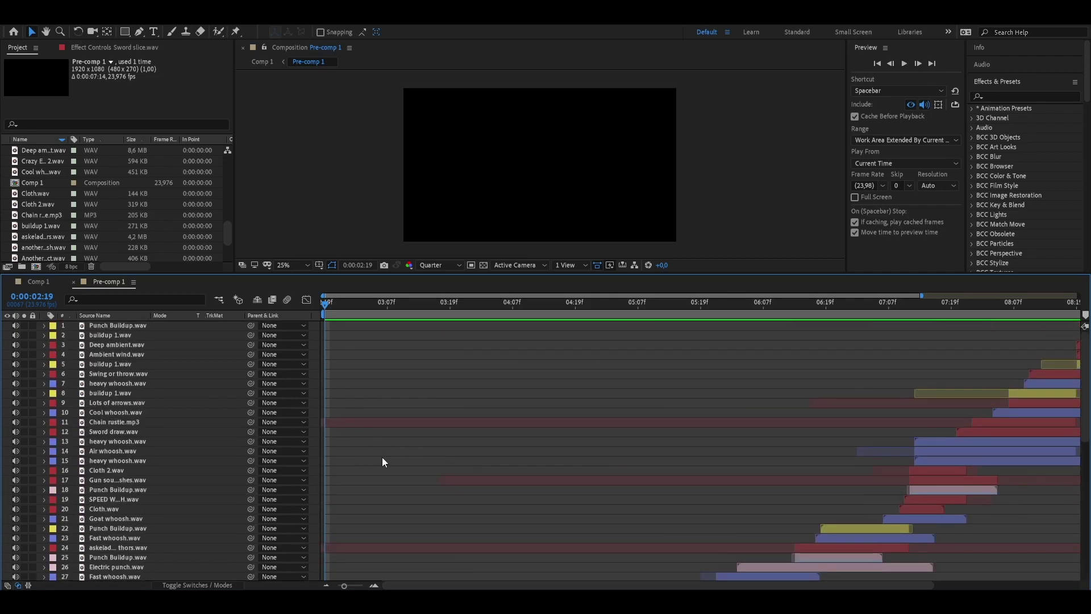
{"action": "left_click_drag", "start_coordinate": [405, 295], "coordinate": [666, 284]}
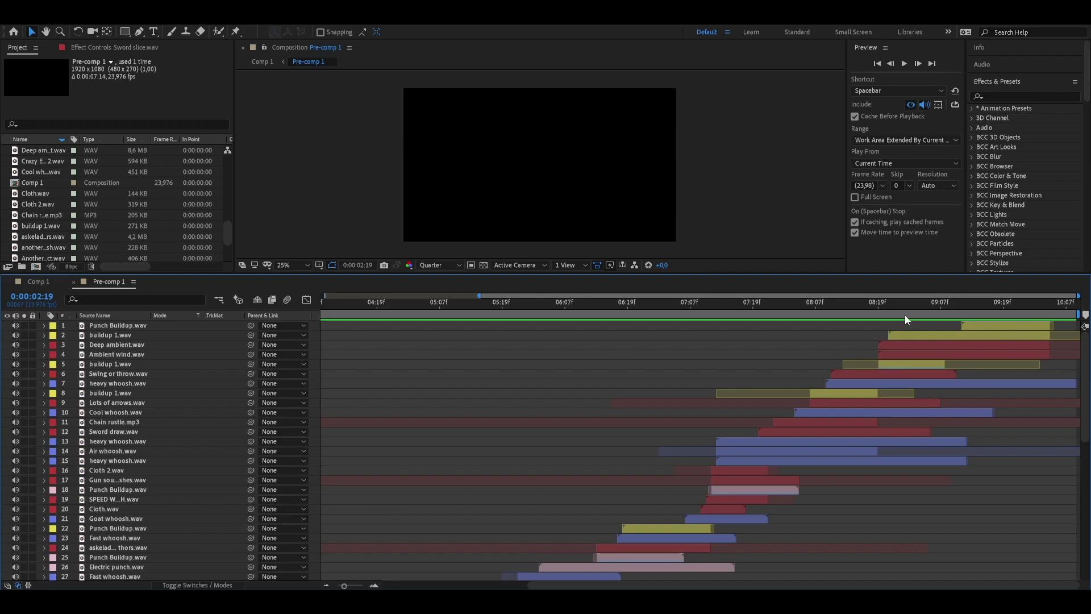
{"action": "left_click_drag", "start_coordinate": [480, 294], "coordinate": [312, 296]}
{"action": "scroll", "coordinate": [653, 404], "scroll_direction": "down", "scroll_amount": 10}
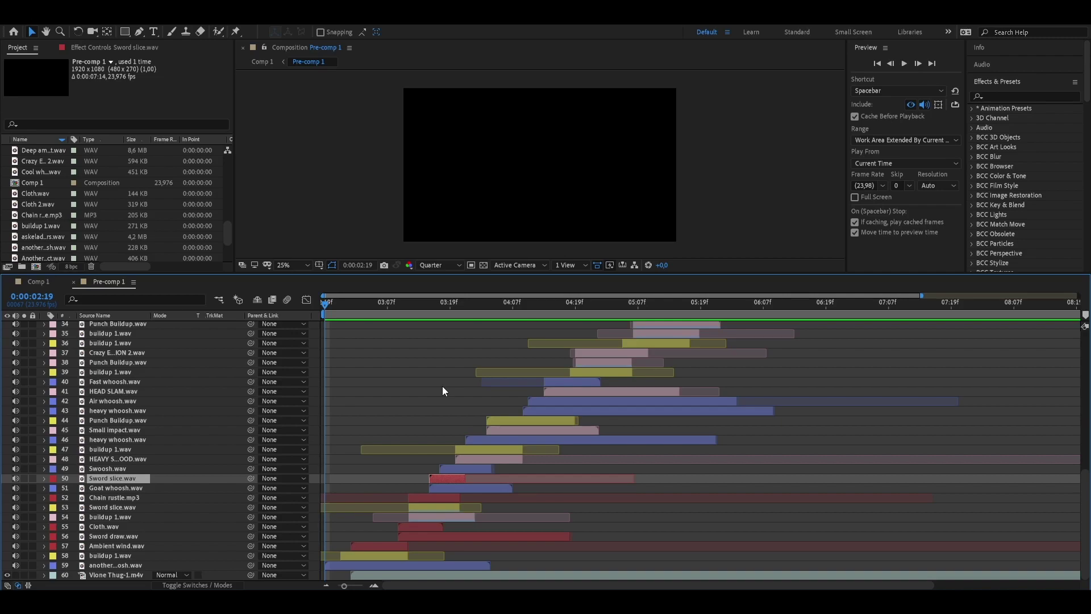
Step: Scrub the composition from its beginning to 0:00:04:13 and compare the upper and lower sound layers
{"action": "left_click_drag", "start_coordinate": [349, 302], "coordinate": [546, 332]}
{"action": "scroll", "coordinate": [907, 486], "scroll_direction": "up", "scroll_amount": 10}
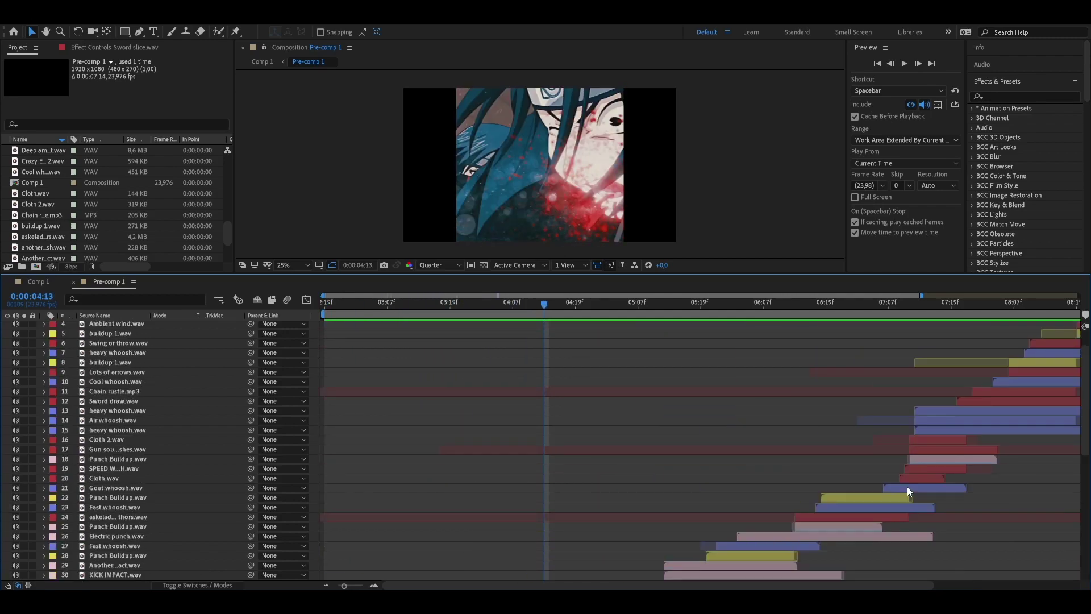
{"action": "left_click_drag", "start_coordinate": [615, 296], "coordinate": [668, 295]}
{"action": "scroll", "coordinate": [579, 430], "scroll_direction": "down", "scroll_amount": 10}
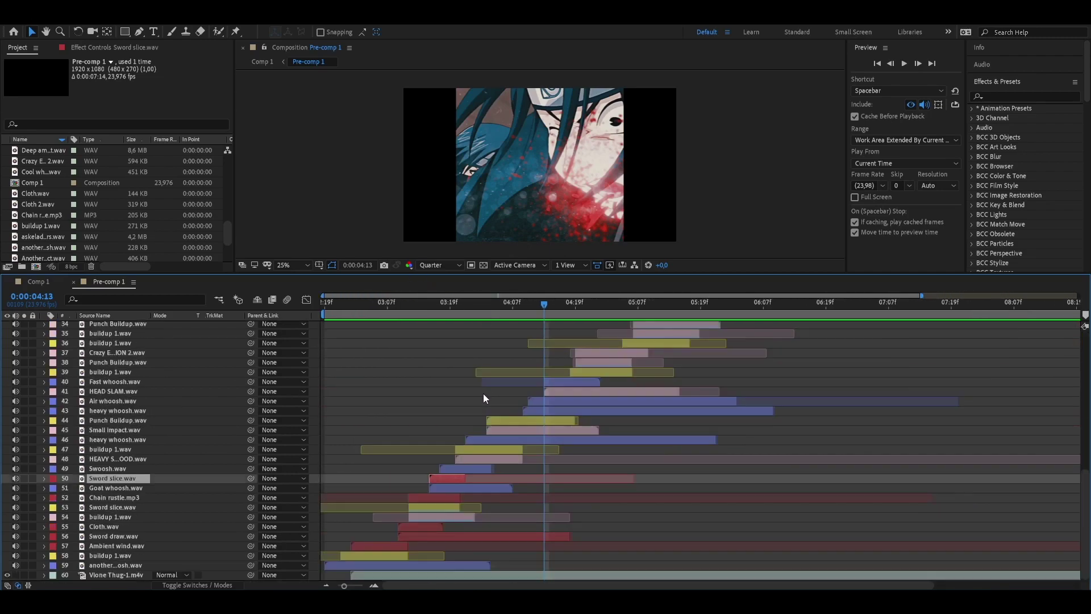
Step: Solo the Sword slice.wav layer 50 and scrub the sword swing between 0:00:03:15 and 0:00:03:17
{"action": "left_click_drag", "start_coordinate": [921, 296], "coordinate": [598, 301]}
{"action": "left_click_drag", "start_coordinate": [419, 302], "coordinate": [505, 312]}
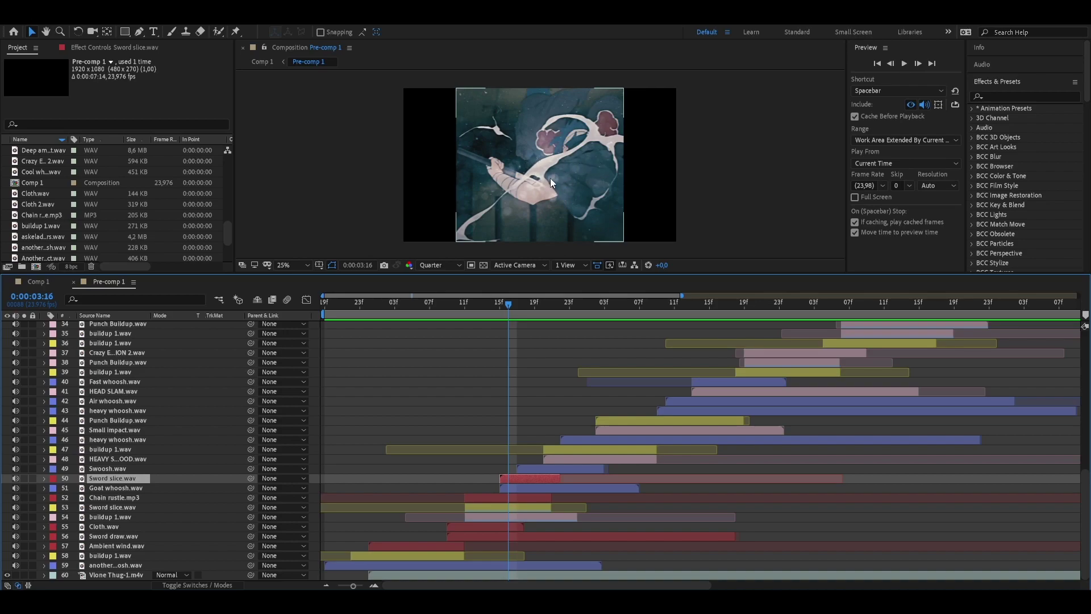
{"action": "left_click_drag", "start_coordinate": [500, 302], "coordinate": [523, 316]}
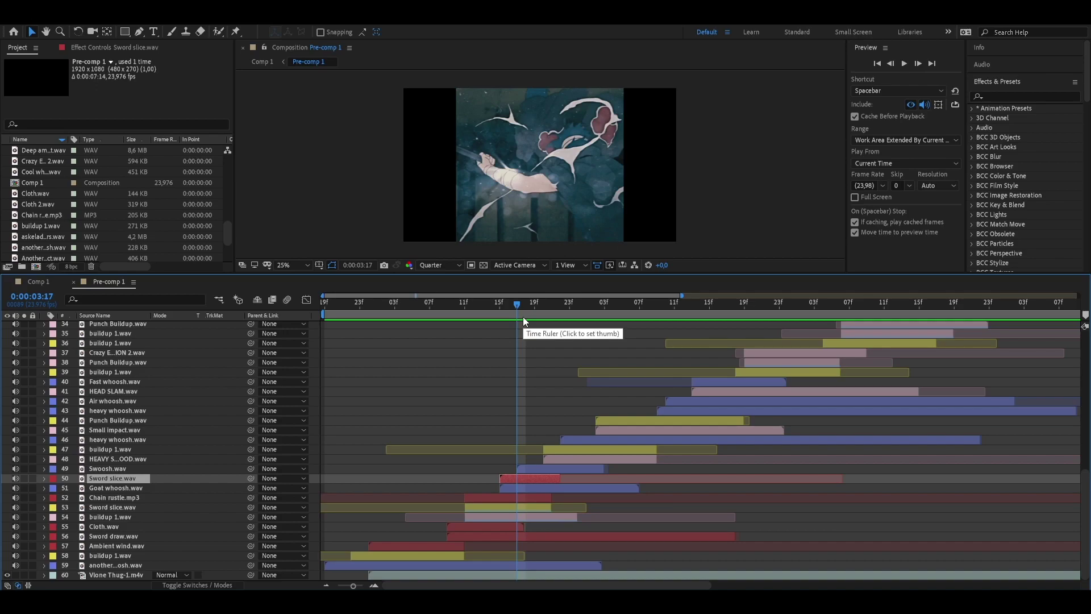
{"action": "left_click", "coordinate": [24, 477]}
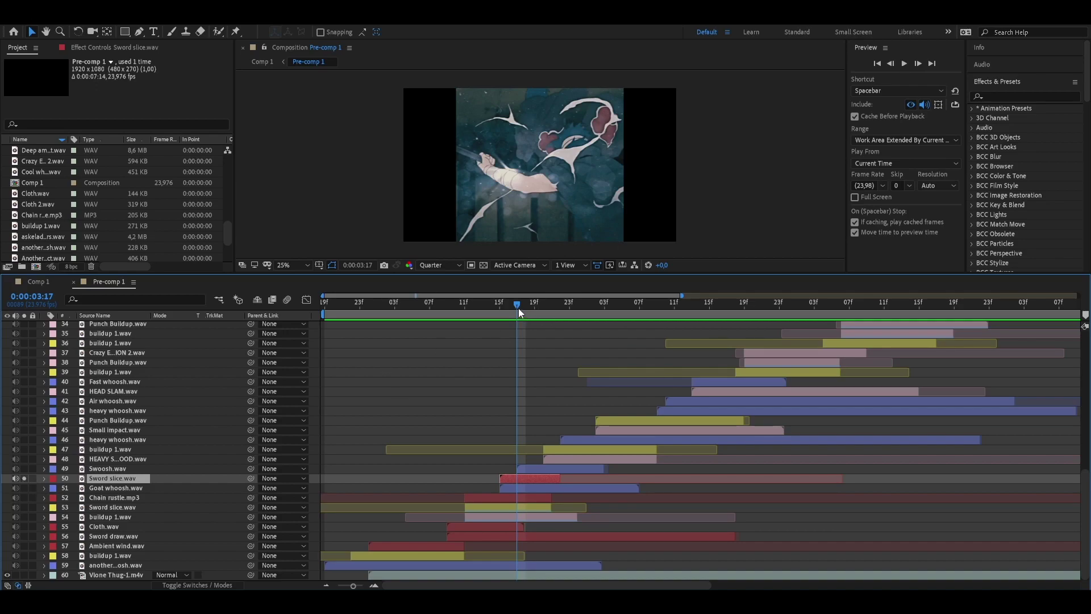
{"action": "left_click_drag", "start_coordinate": [514, 307], "coordinate": [495, 312]}
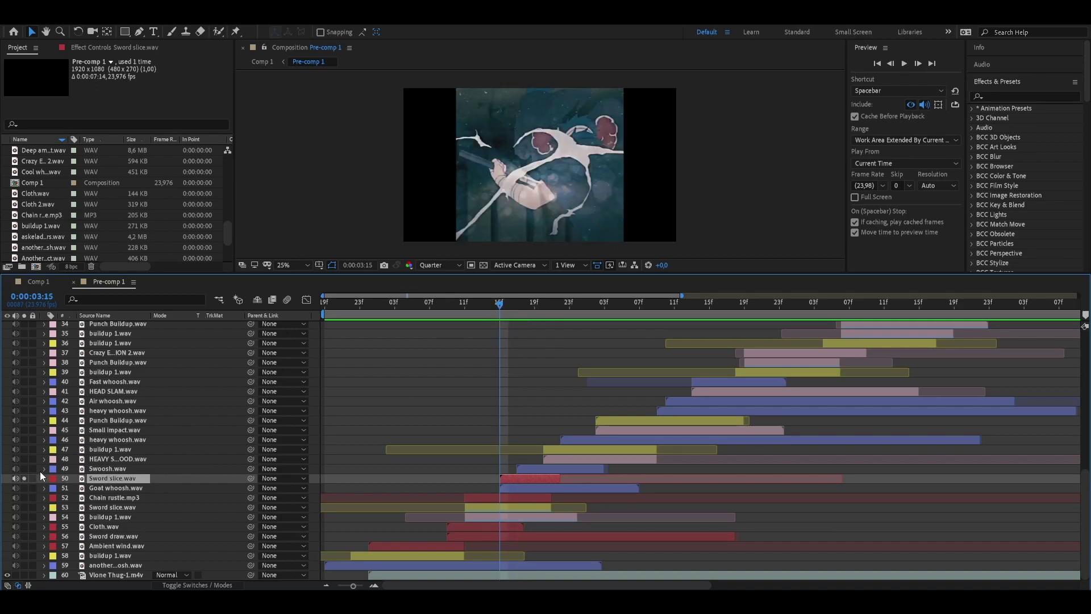
Step: Solo the Chain rustle.mp3 layer 52 in place of the sword slice and play it from 0:00:03:09
{"action": "left_click", "coordinate": [71, 498]}
{"action": "left_click", "coordinate": [27, 497]}
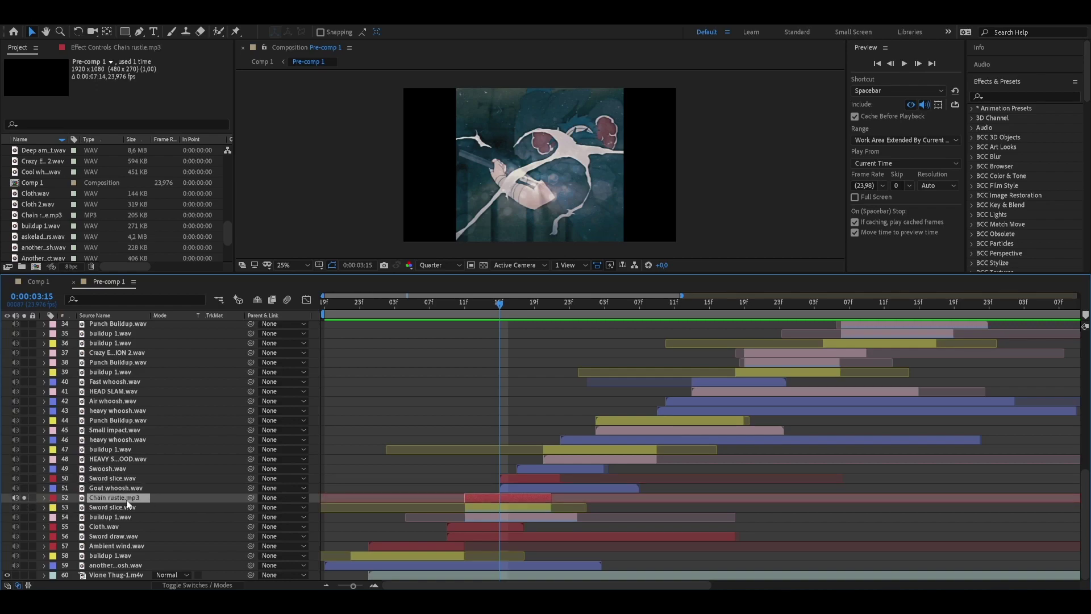
{"action": "left_click", "coordinate": [461, 310]}
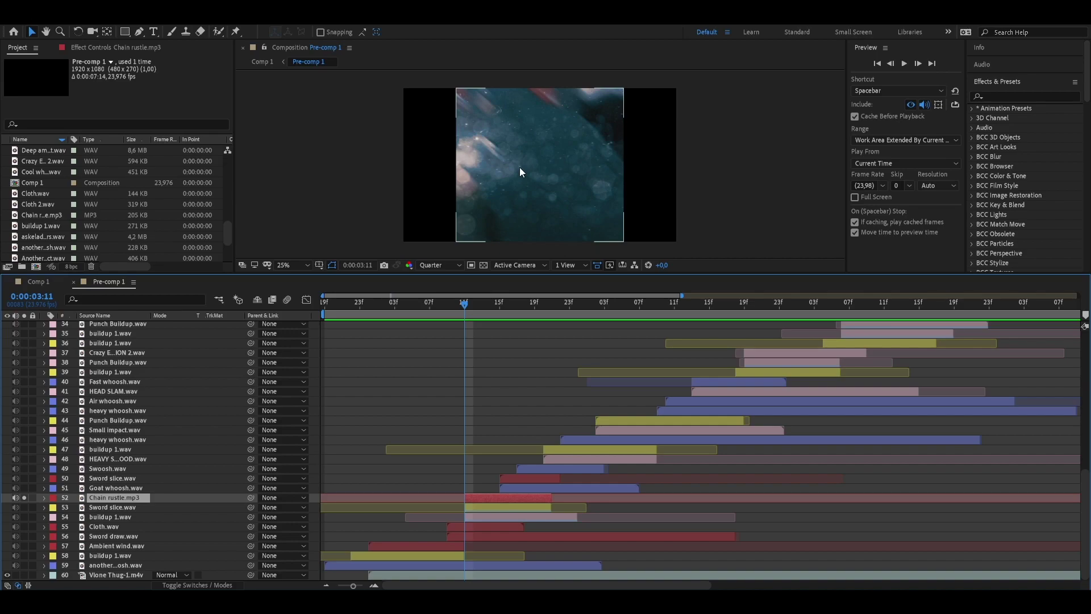
{"action": "key", "text": "space"}
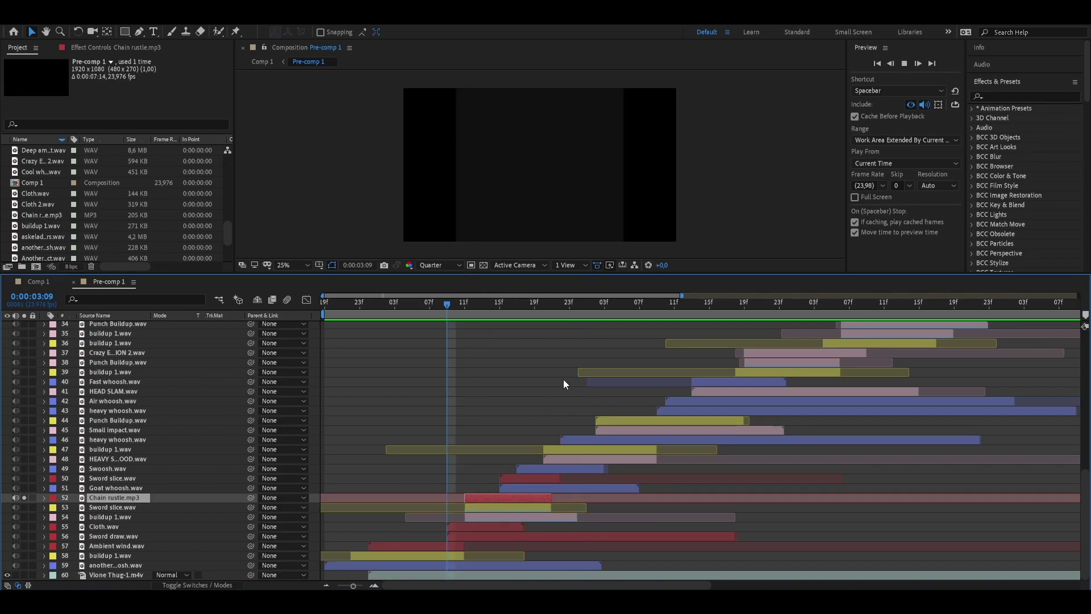
{"action": "key", "text": "space"}
Step: Scrub the chain rustle between 0:00:03:13 and 0:00:03:18, finishing at 0:00:03:15, and unsolo its layer
{"action": "mouse_move", "coordinate": [502, 299]}
{"action": "left_mouse_down"}
{"action": "mouse_move", "coordinate": [468, 307]}
{"action": "mouse_move", "coordinate": [499, 310]}
{"action": "left_mouse_up"}
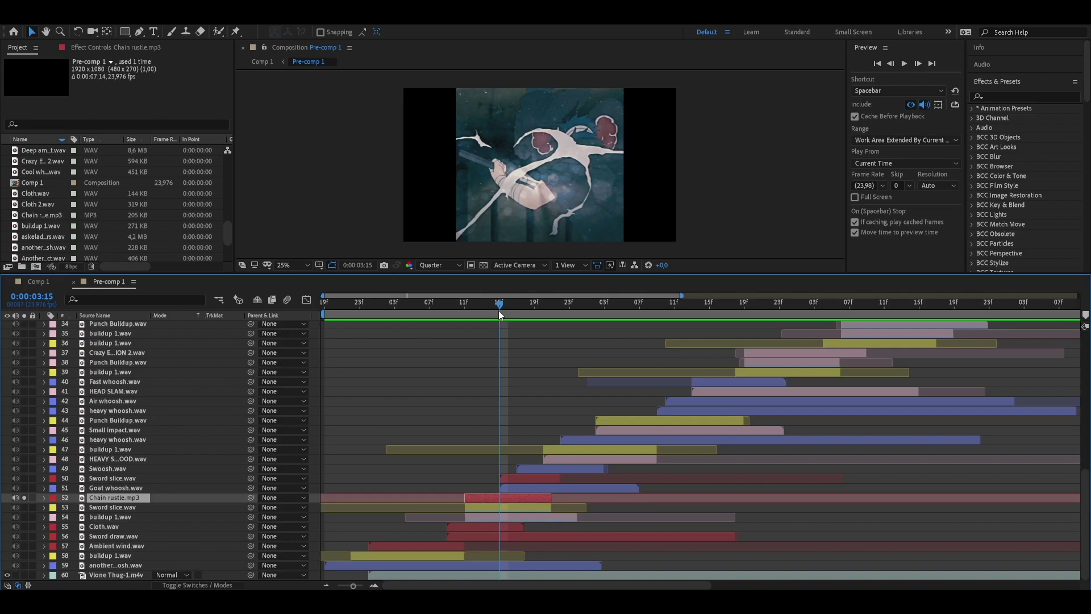
{"action": "left_click", "coordinate": [522, 316]}
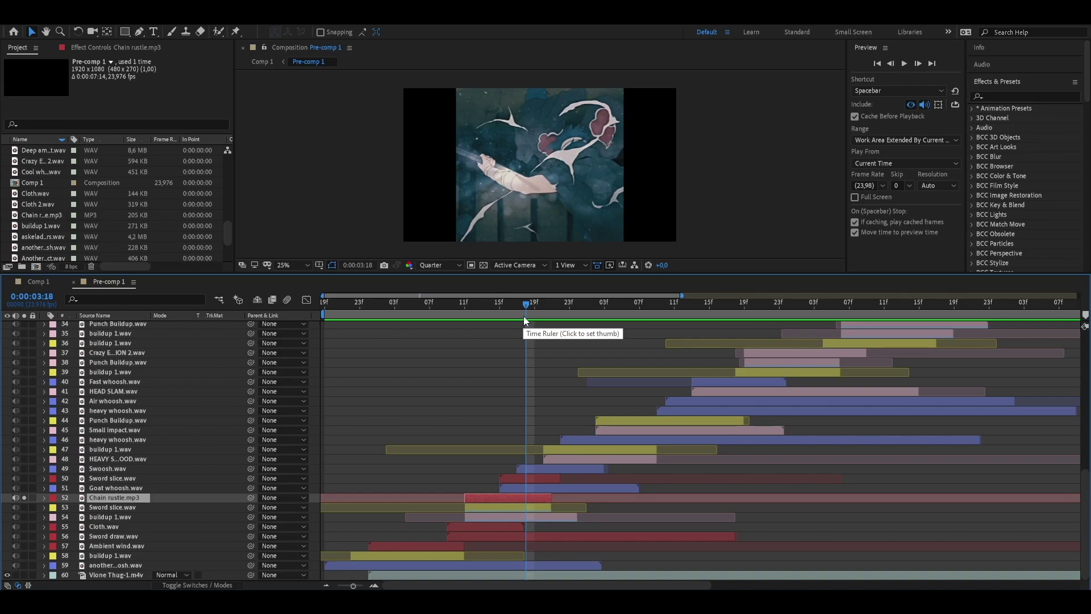
{"action": "left_click_drag", "start_coordinate": [520, 305], "coordinate": [486, 306]}
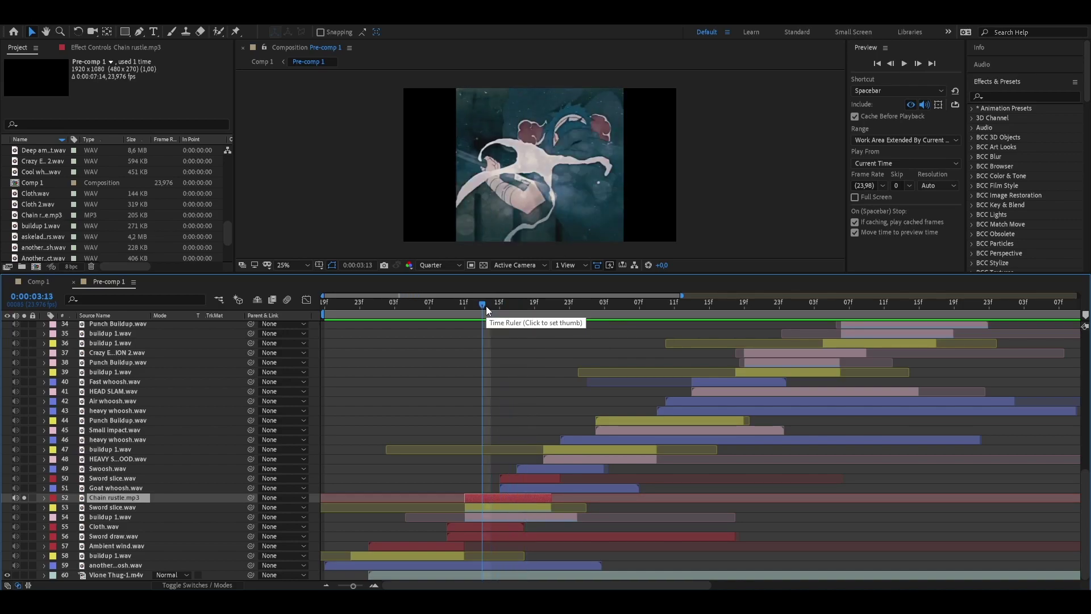
{"action": "left_click_drag", "start_coordinate": [485, 305], "coordinate": [501, 305]}
{"action": "left_click", "coordinate": [24, 497]}
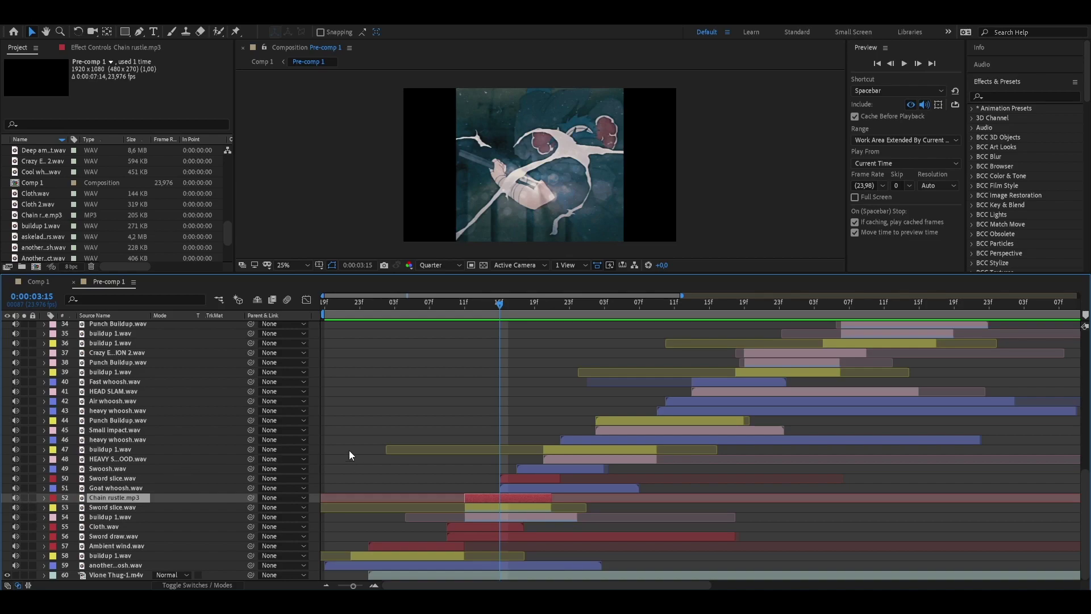
Step: Solo the heavy sword slash sound on layer 48 and play it from around 0:00:03:20
{"action": "left_click", "coordinate": [117, 460]}
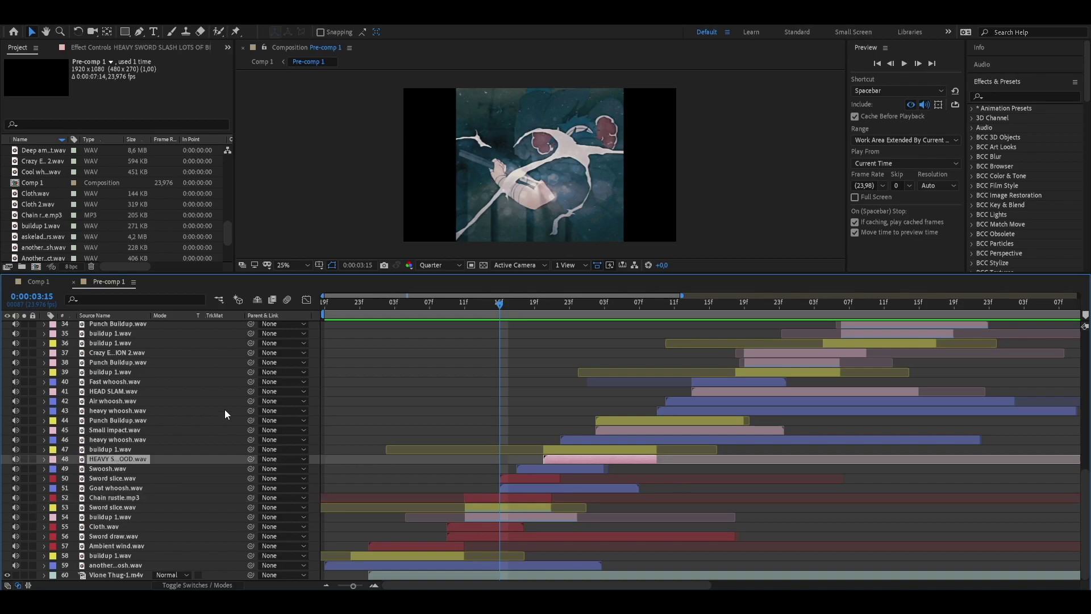
{"action": "left_click", "coordinate": [545, 306]}
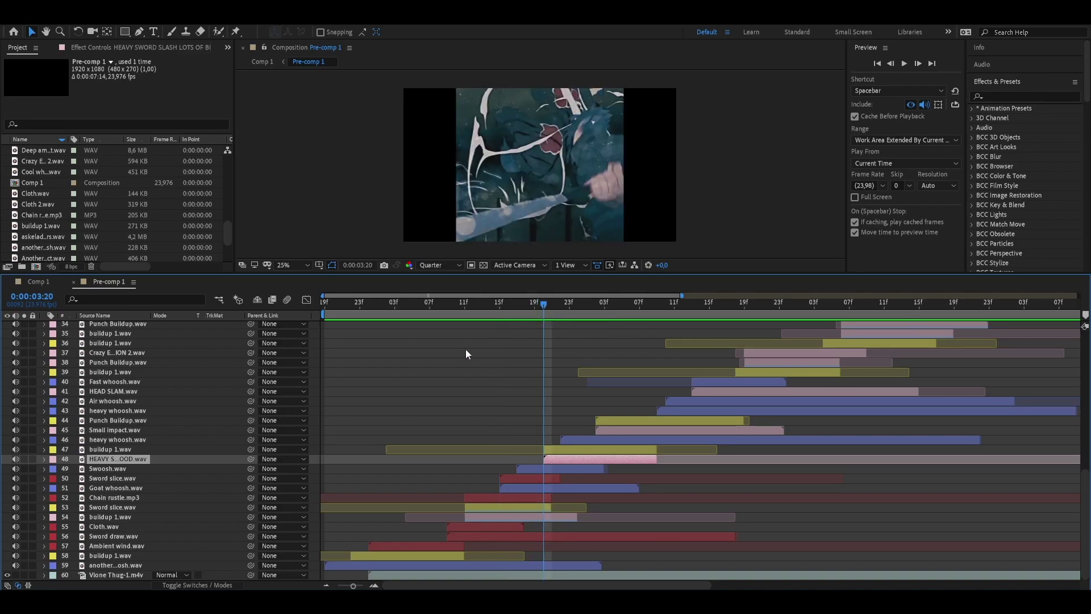
{"action": "left_click", "coordinate": [23, 459]}
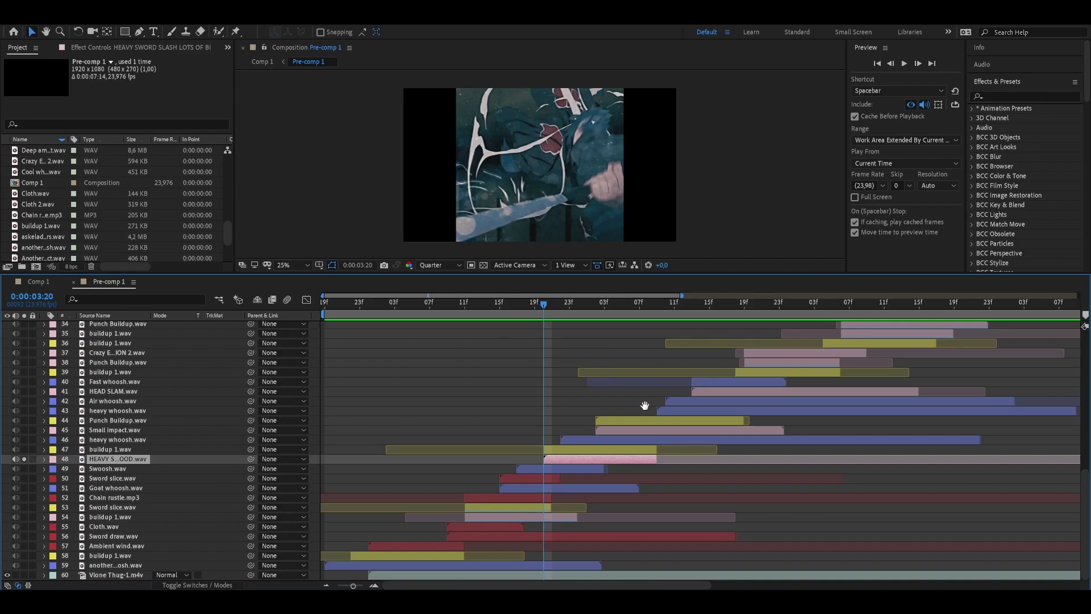
{"action": "key", "text": "Page_Up"}
{"action": "key", "text": "space"}
{"action": "key", "text": "space"}
Step: Replay the heavy sword slash, check the blood frames from 0:00:03:23 to 0:00:04:01, and unsolo layer 48
{"action": "left_click_drag", "start_coordinate": [550, 306], "coordinate": [509, 325]}
{"action": "key", "text": "space"}
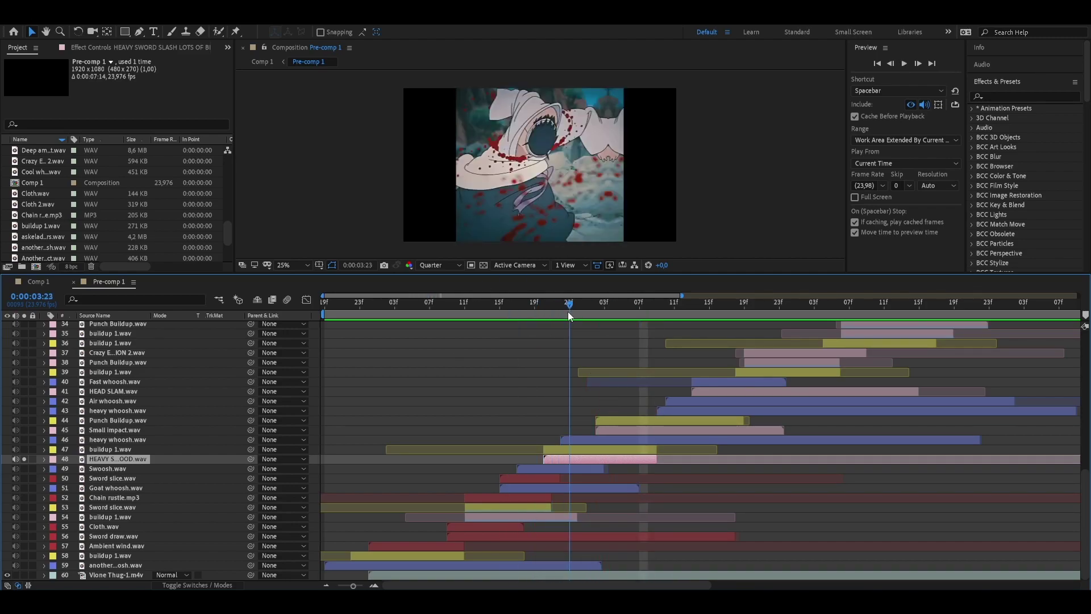
{"action": "key", "text": "space"}
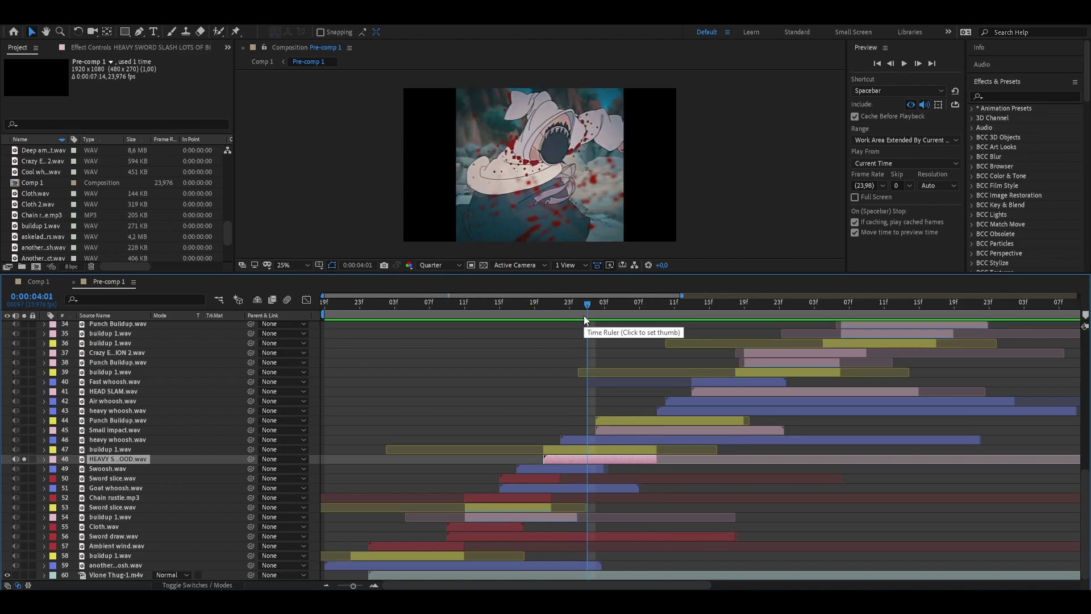
{"action": "mouse_move", "coordinate": [587, 305]}
{"action": "left_mouse_down"}
{"action": "mouse_move", "coordinate": [547, 313]}
{"action": "mouse_move", "coordinate": [577, 316]}
{"action": "left_mouse_up"}
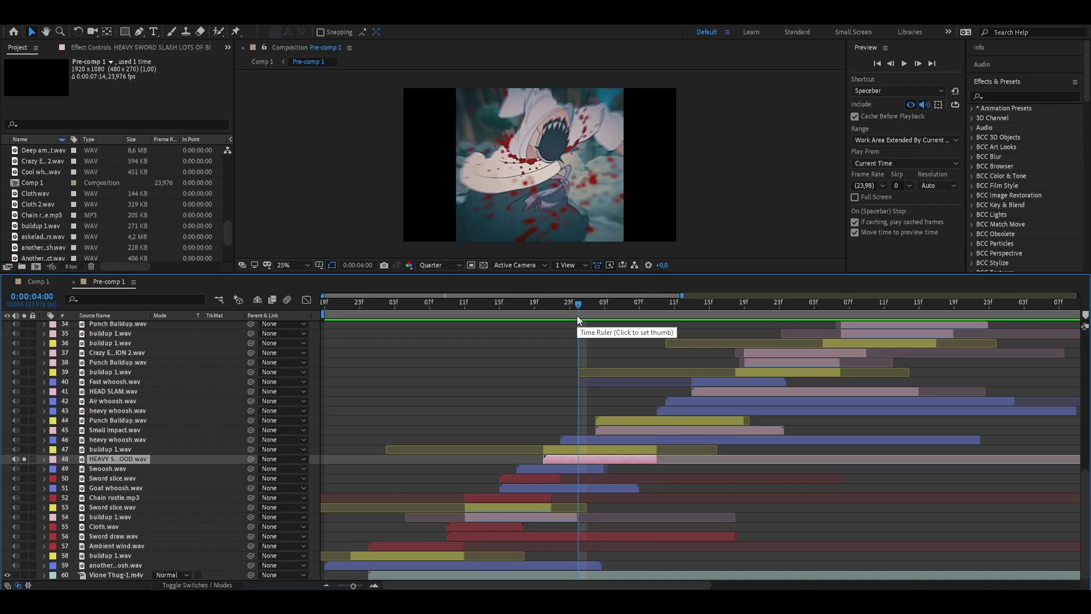
{"action": "left_click", "coordinate": [24, 458]}
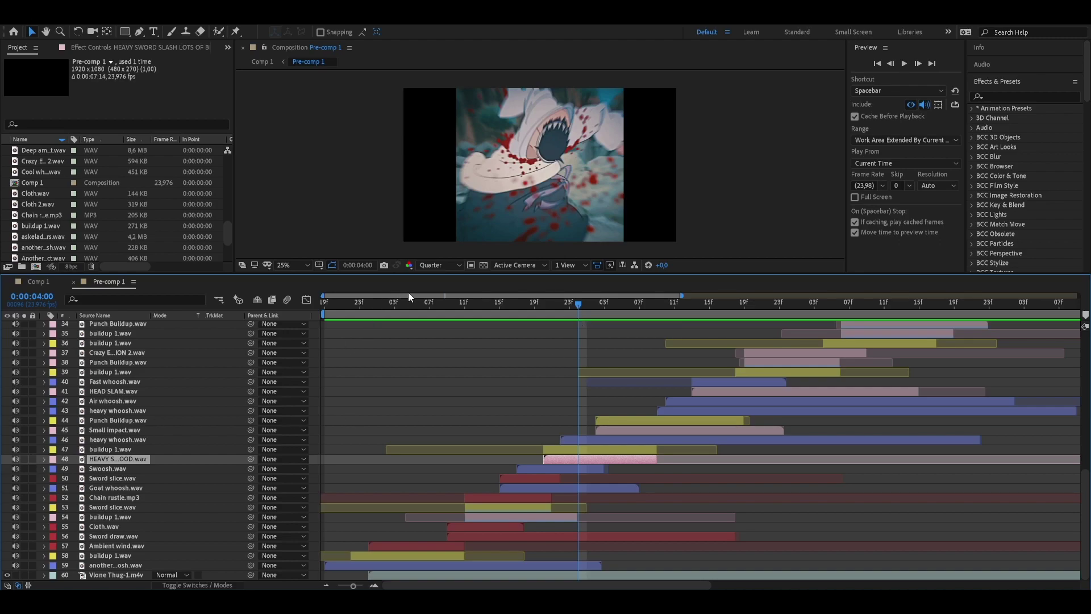
Step: Scrub the following shot to about 0:00:04:10 and review the sound layers placed there
{"action": "scroll", "coordinate": [572, 362], "scroll_direction": "right", "scroll_amount": 3}
{"action": "scroll", "coordinate": [571, 362], "scroll_direction": "up", "scroll_amount": 5}
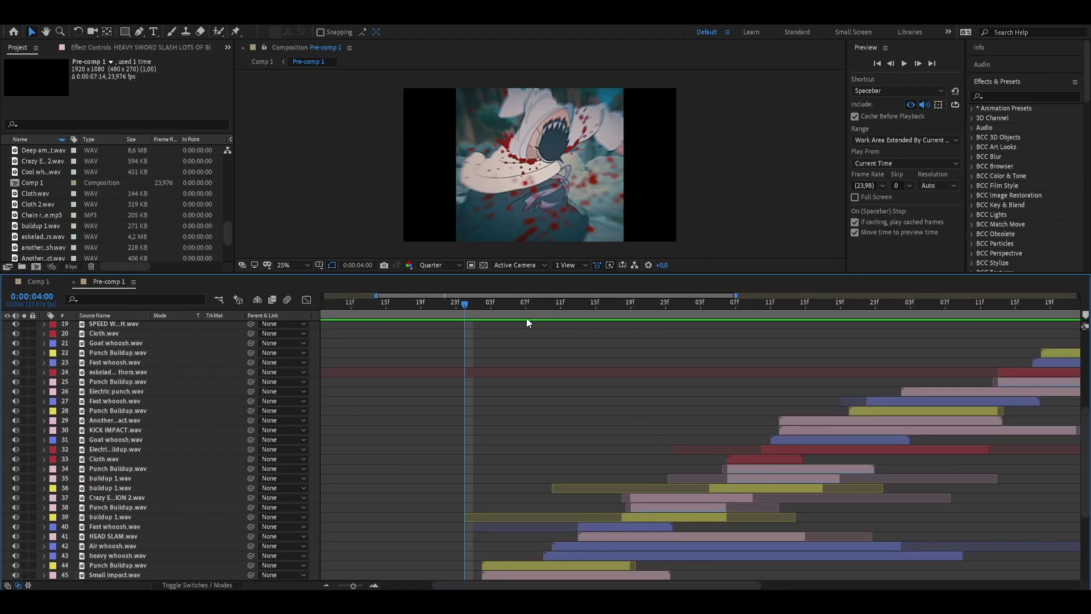
{"action": "left_click", "coordinate": [537, 309]}
{"action": "left_click_drag", "start_coordinate": [538, 309], "coordinate": [551, 407]}
{"action": "scroll", "coordinate": [551, 407], "scroll_direction": "down", "scroll_amount": 4}
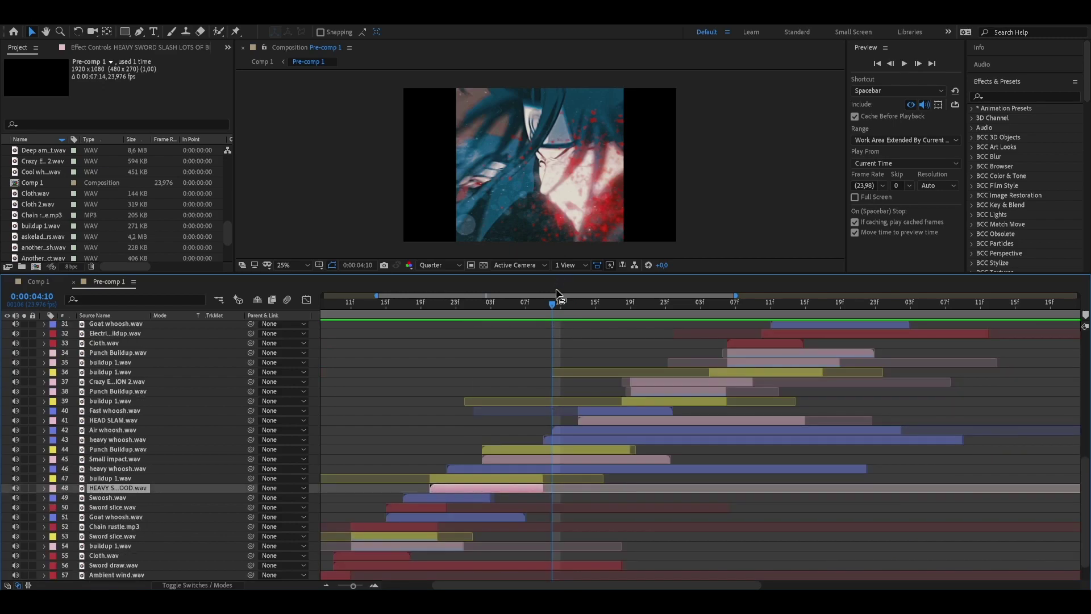
{"action": "left_click_drag", "start_coordinate": [550, 308], "coordinate": [544, 461]}
Step: Solo the Small impact.wav layer 45 and play it from 0:00:04:02
{"action": "left_click", "coordinate": [145, 459]}
{"action": "left_click", "coordinate": [24, 459]}
{"action": "left_click", "coordinate": [482, 308]}
{"action": "key", "text": "space"}
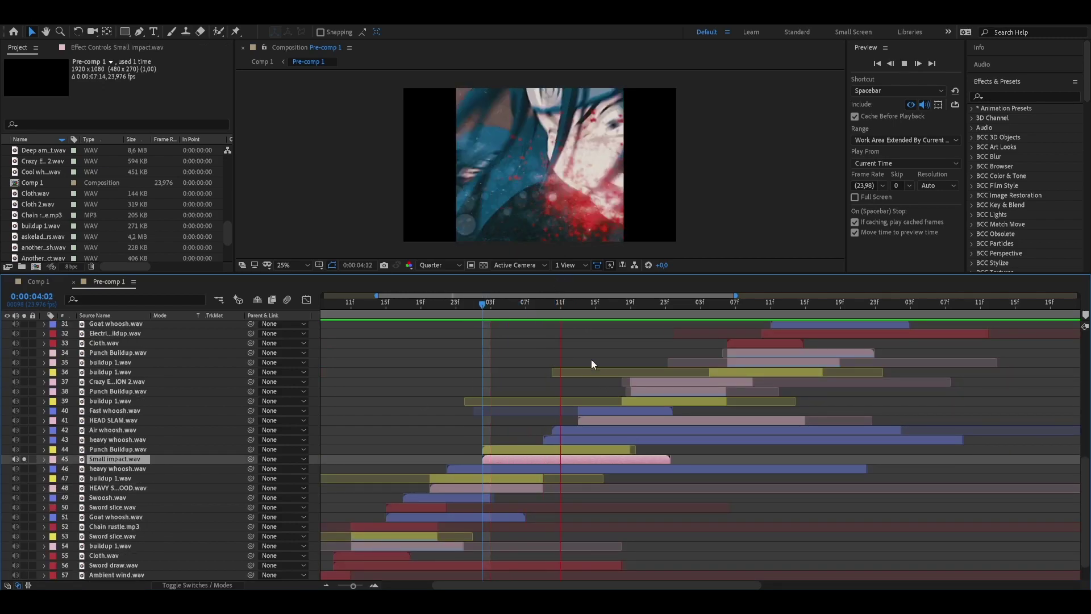
Step: Check the frame at 0:00:04:09 and toggle the audio levels and waveform of Small impact.wav on layer 45
{"action": "left_click", "coordinate": [540, 308]}
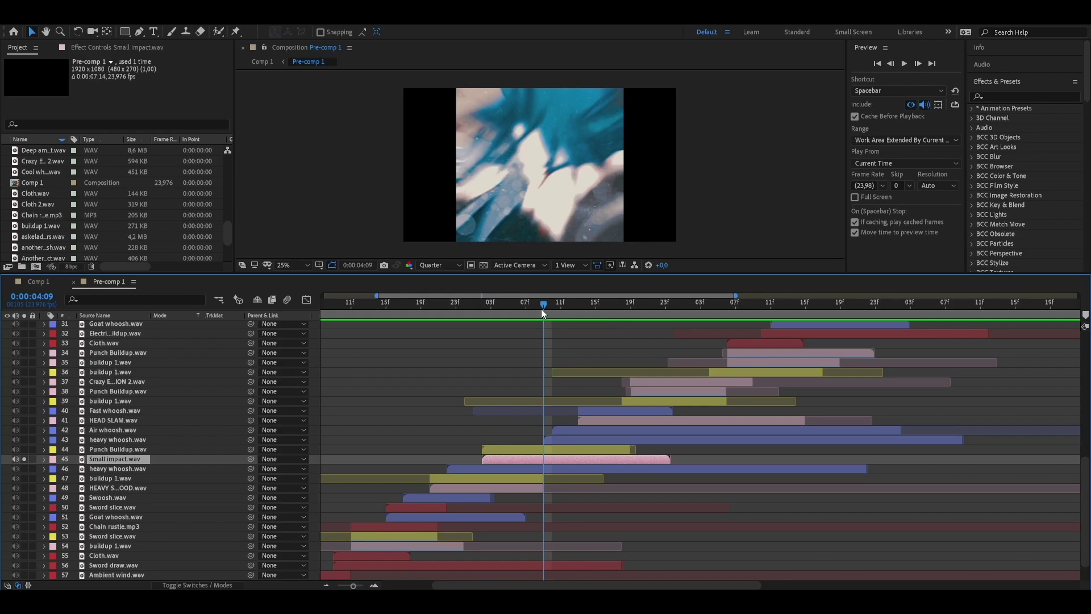
{"action": "key", "text": "l"}
{"action": "key", "text": "l"}
{"action": "key", "text": "l"}
{"action": "key", "text": "l"}
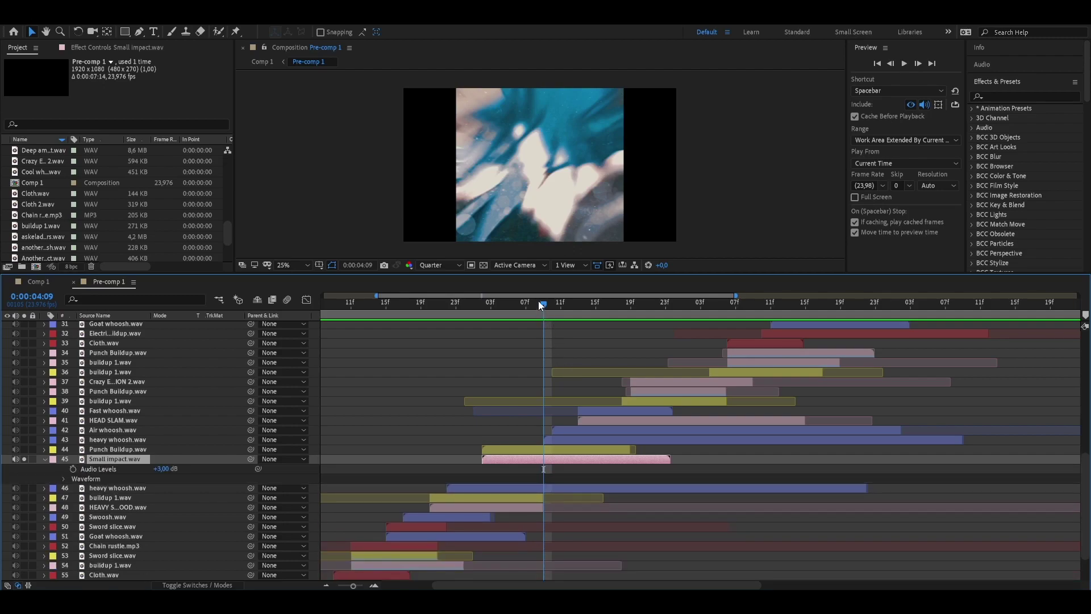
Step: Replay the soloed Small impact.wav from 0:00:04:05 and reveal its waveform
{"action": "left_click_drag", "start_coordinate": [538, 302], "coordinate": [506, 313]}
{"action": "key", "text": "space"}
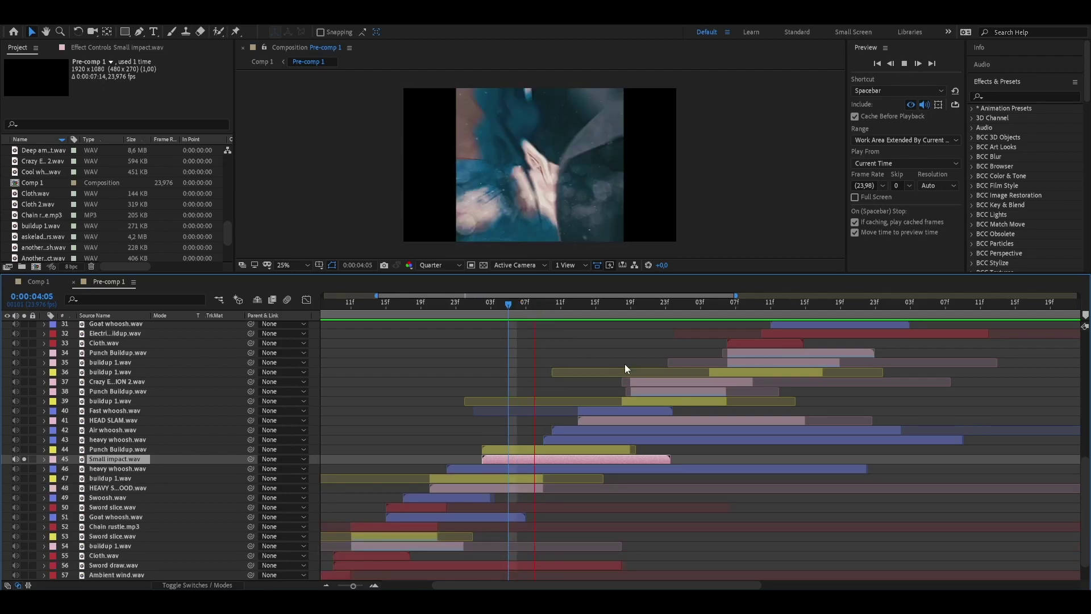
{"action": "key", "text": "space"}
{"action": "key", "text": "l"}
{"action": "key", "text": "l"}
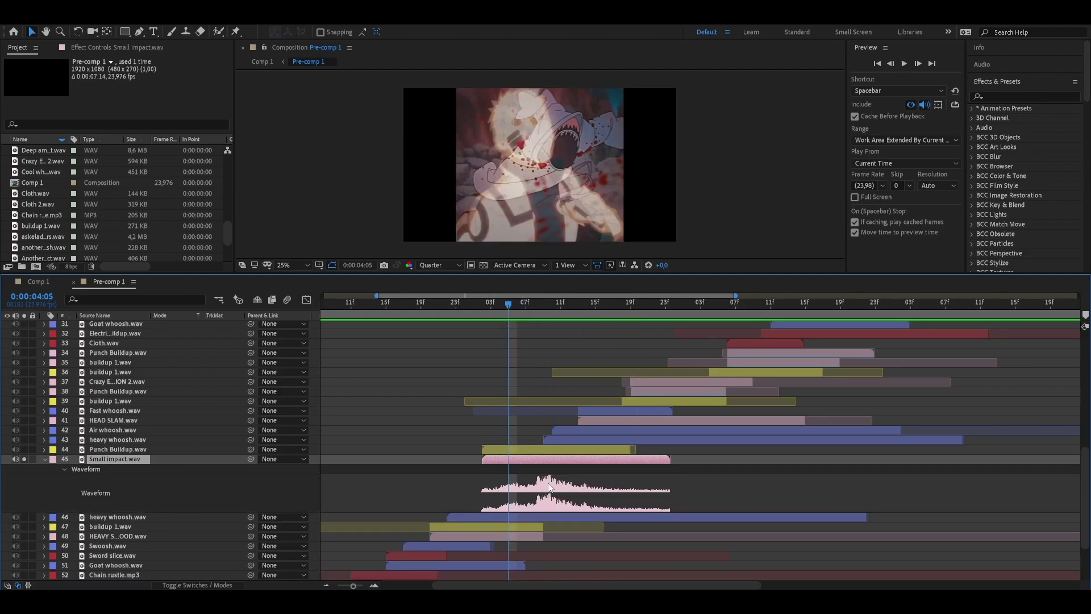
Step: Check the frame at 0:00:04:06 and hide the audio properties of Small impact.wav
{"action": "mouse_move", "coordinate": [501, 308]}
{"action": "left_mouse_down"}
{"action": "mouse_move", "coordinate": [578, 313]}
{"action": "mouse_move", "coordinate": [516, 308]}
{"action": "left_mouse_up"}
{"action": "key", "text": "l"}
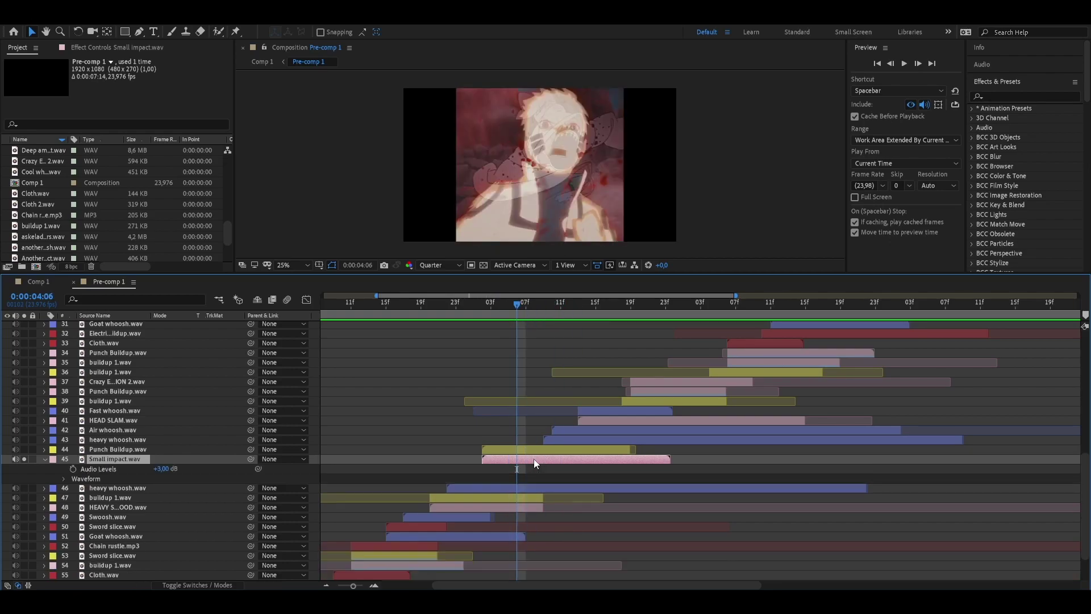
{"action": "key", "text": "l"}
{"action": "scroll", "coordinate": [515, 356], "scroll_direction": "up", "scroll_amount": 4}
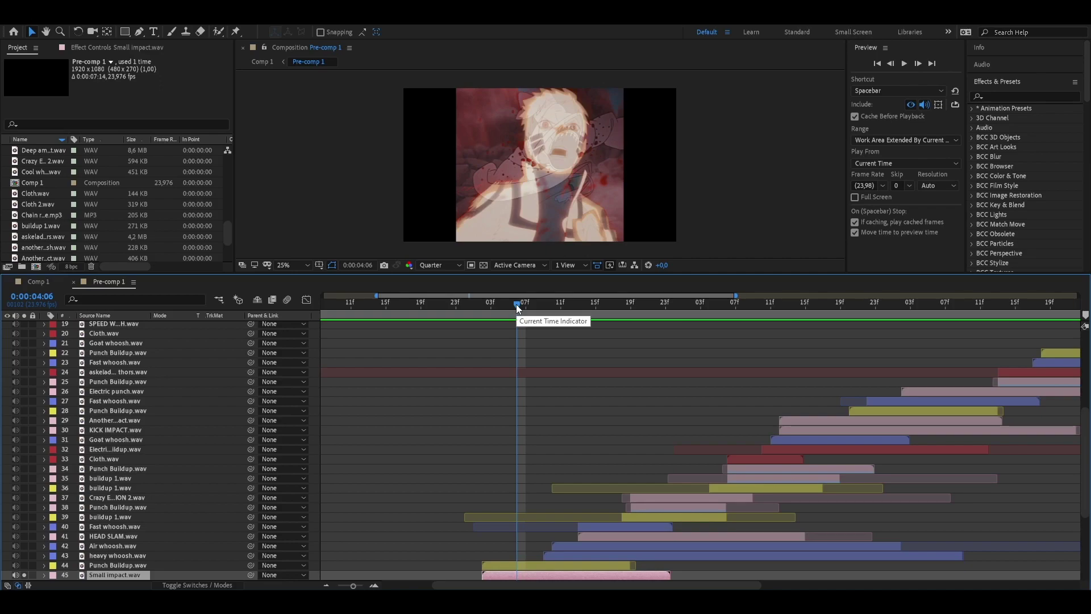
{"action": "scroll", "coordinate": [502, 347], "scroll_direction": "down", "scroll_amount": 4}
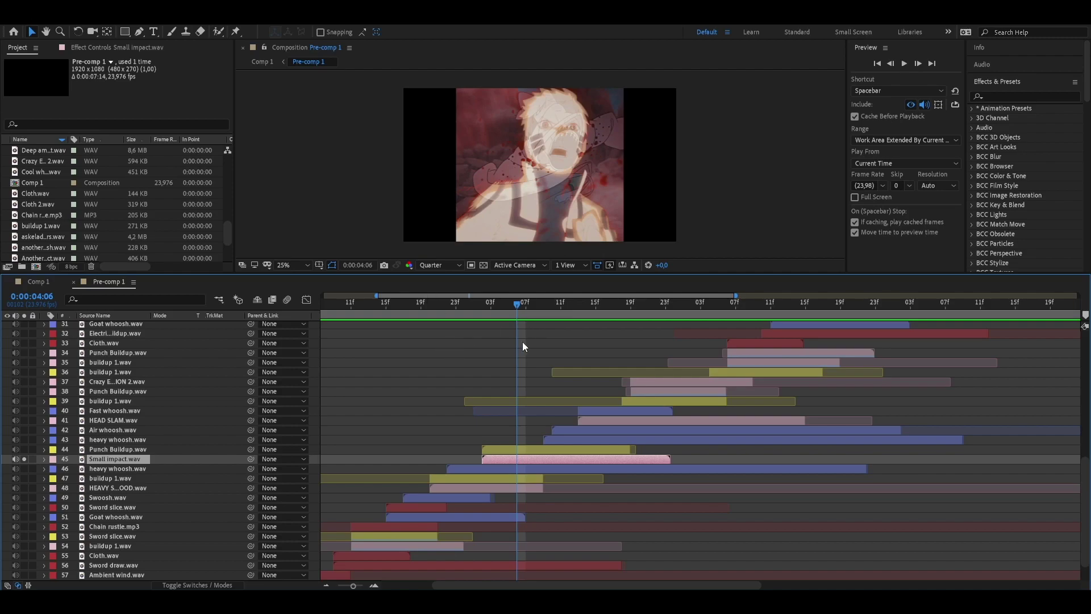
Step: Scrub the shot past 0:00:04:08 and unsolo the Small impact.wav layer 45
{"action": "left_click_drag", "start_coordinate": [505, 299], "coordinate": [534, 351]}
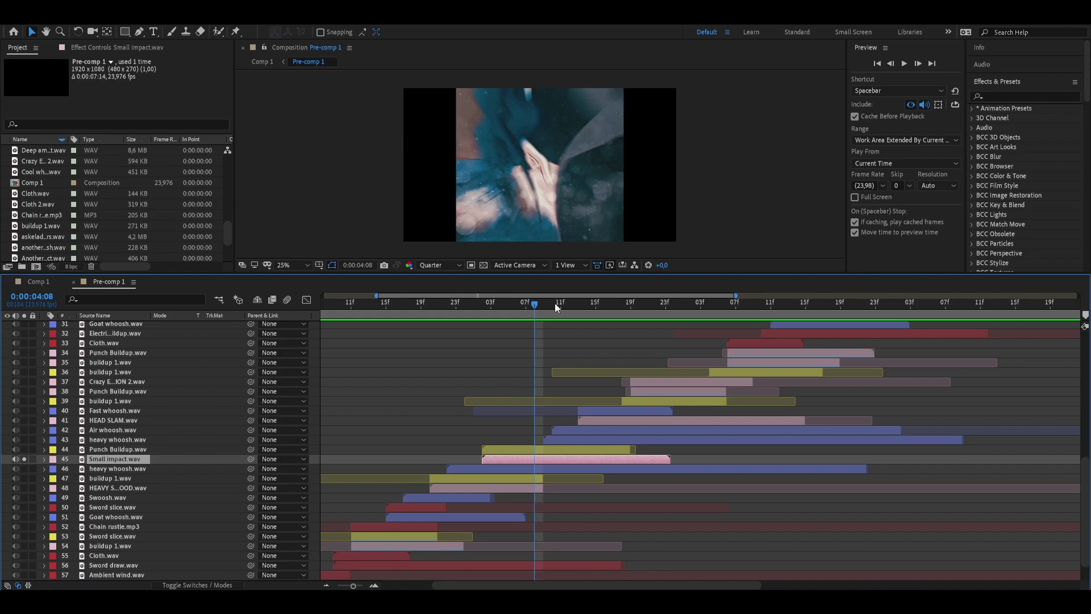
{"action": "left_click_drag", "start_coordinate": [531, 300], "coordinate": [578, 319]}
{"action": "left_click", "coordinate": [24, 459]}
Step: Solo the Crazy EXPLOSION 2.wav layer 37 and play it from 0:00:04:17
{"action": "left_click_drag", "start_coordinate": [567, 305], "coordinate": [603, 306]}
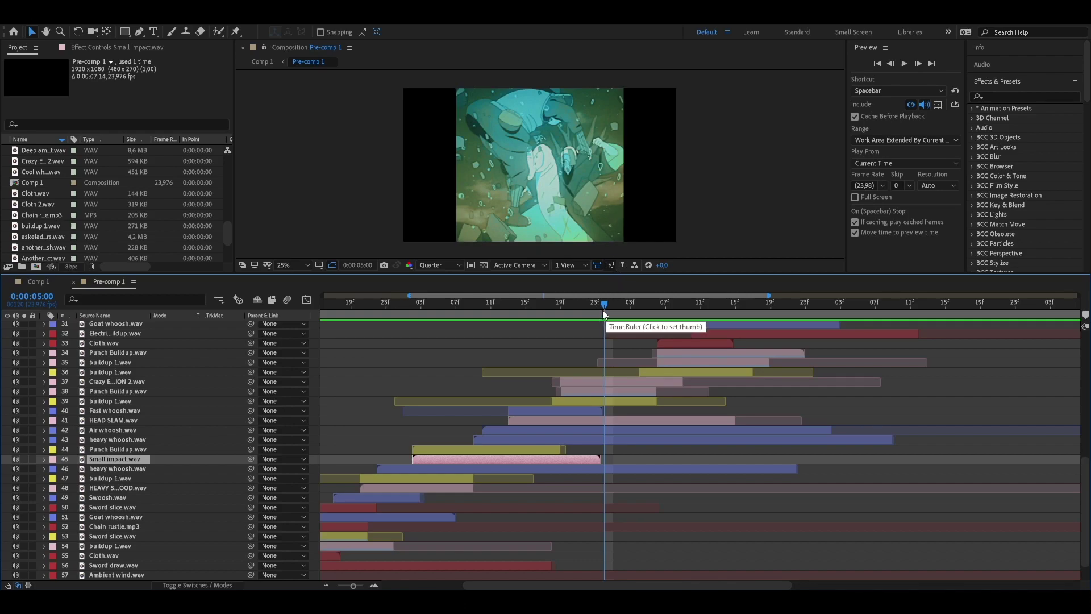
{"action": "left_click", "coordinate": [612, 383]}
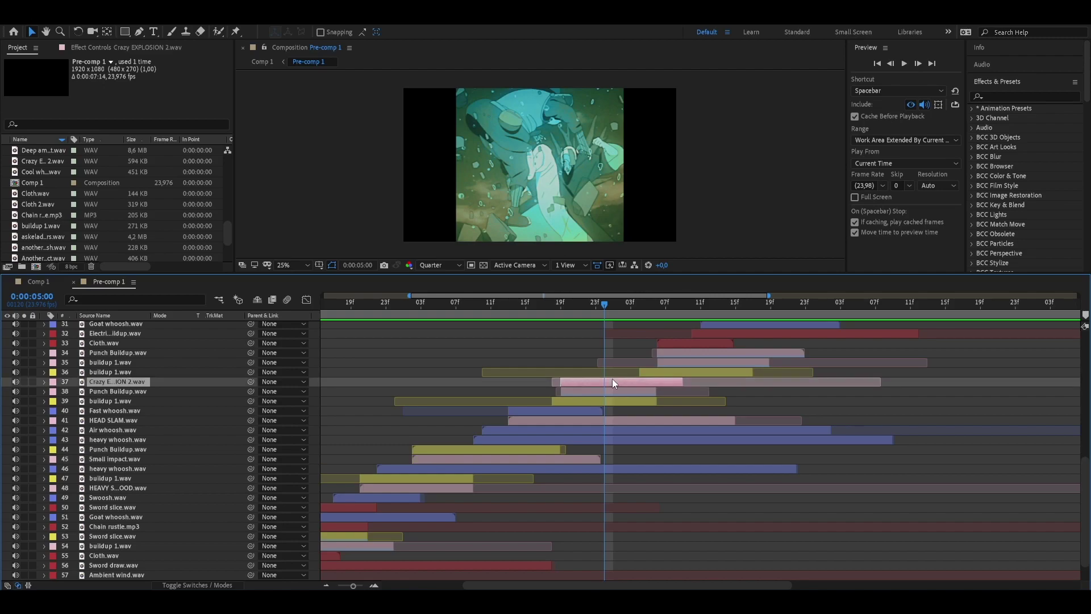
{"action": "left_click", "coordinate": [25, 382]}
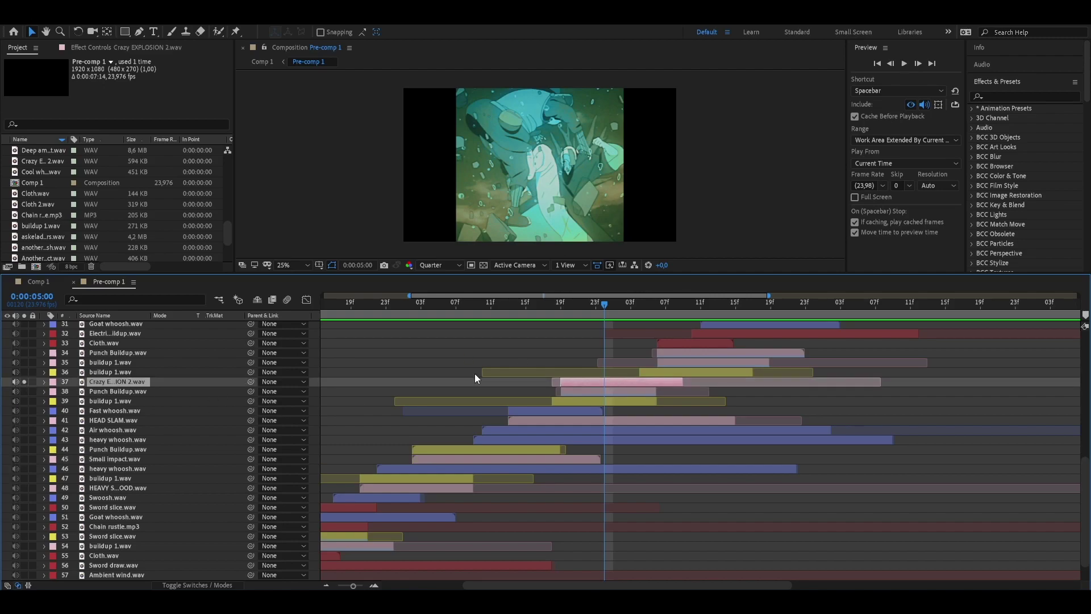
{"action": "left_click_drag", "start_coordinate": [609, 306], "coordinate": [566, 304]}
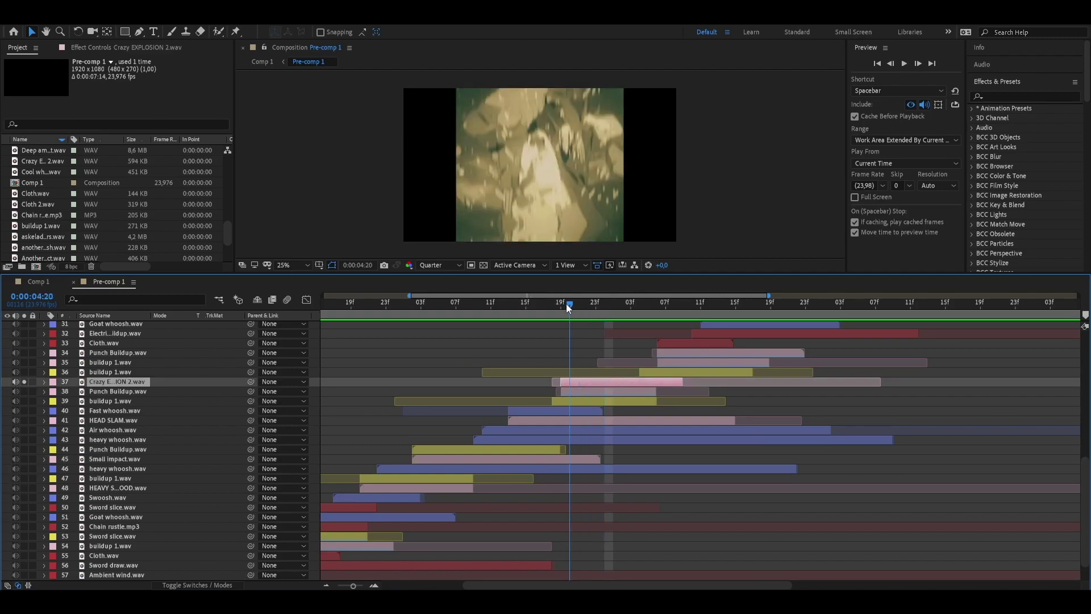
{"action": "left_click", "coordinate": [547, 311]}
{"action": "key", "text": "space"}
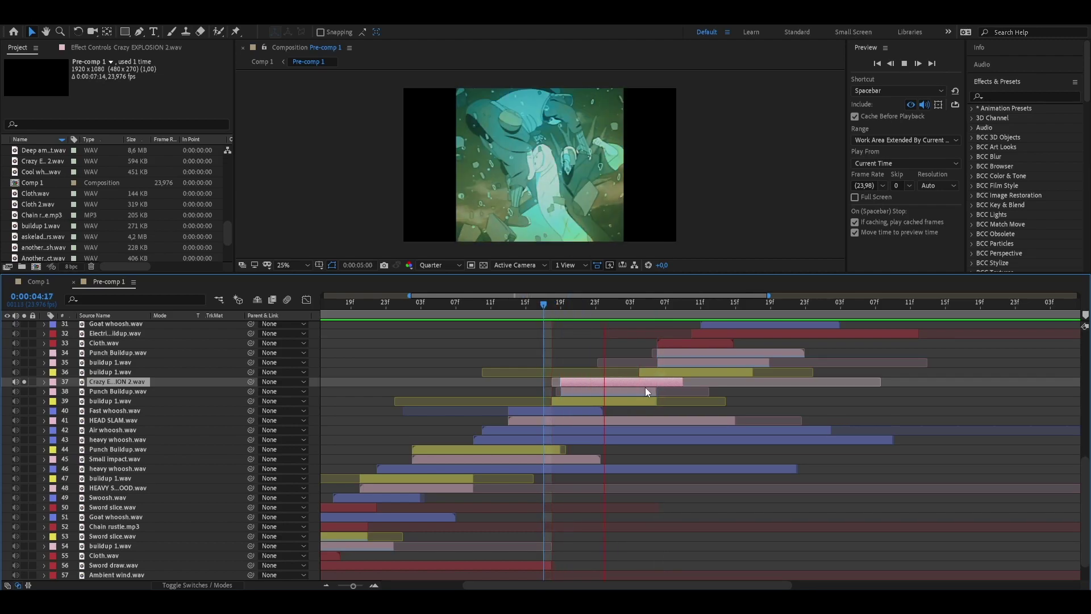
Step: Check the explosion frame at 0:00:04:19 and unsolo the Crazy EXPLOSION 2.wav layer 37
{"action": "left_click", "coordinate": [561, 306]}
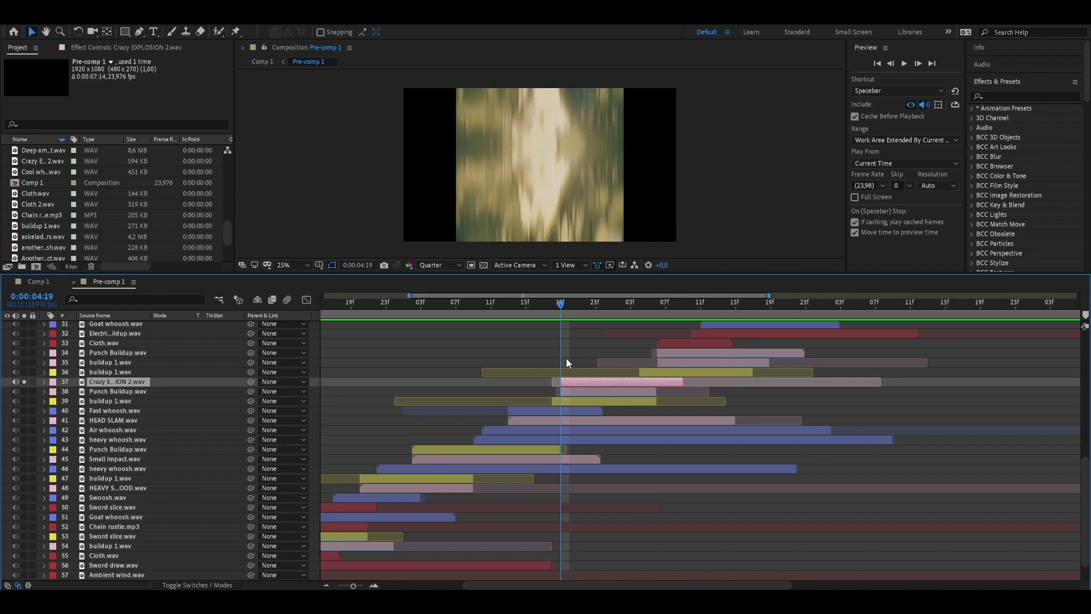
{"action": "left_click", "coordinate": [23, 383]}
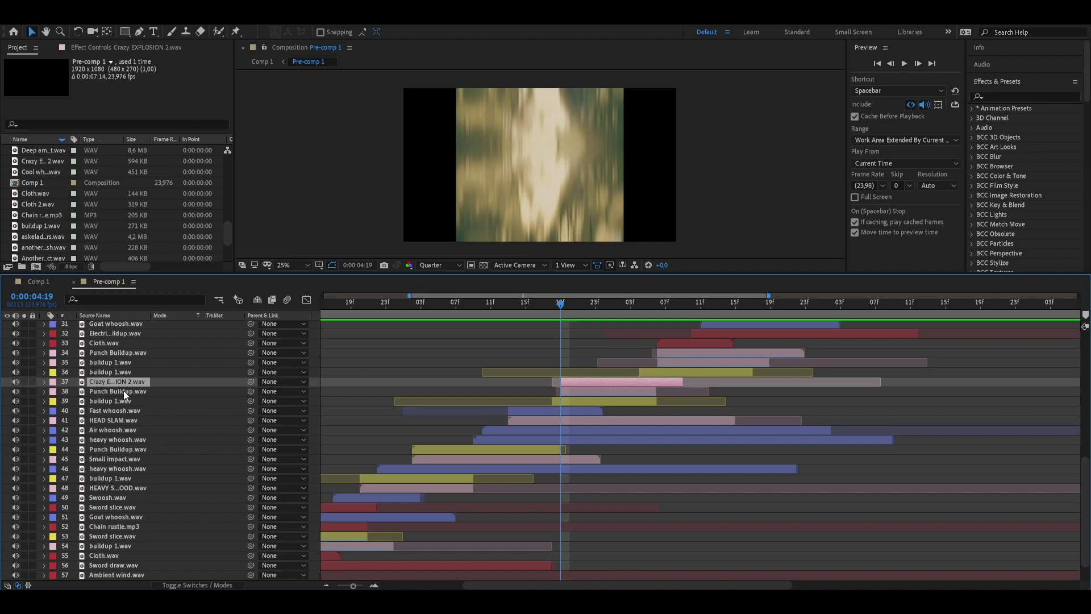
{"action": "scroll", "coordinate": [627, 441], "scroll_direction": "up", "scroll_amount": 2}
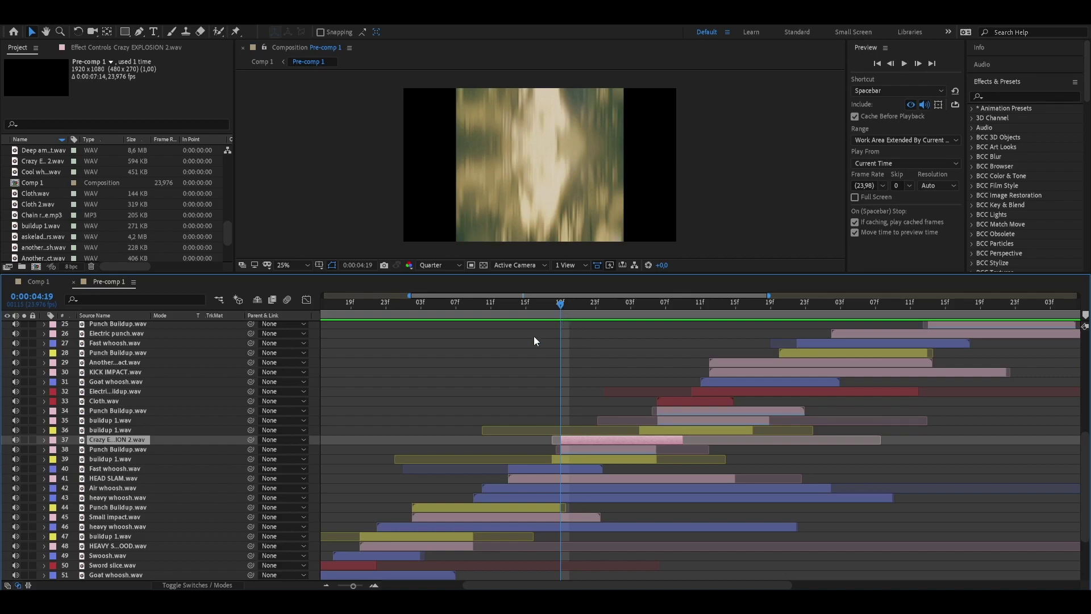
{"action": "scroll", "coordinate": [533, 336], "scroll_direction": "down", "scroll_amount": 3}
Step: Solo the Chain rustle.mp3 layer 52 and play it from 0:00:03:10
{"action": "left_click_drag", "start_coordinate": [452, 307], "coordinate": [499, 476]}
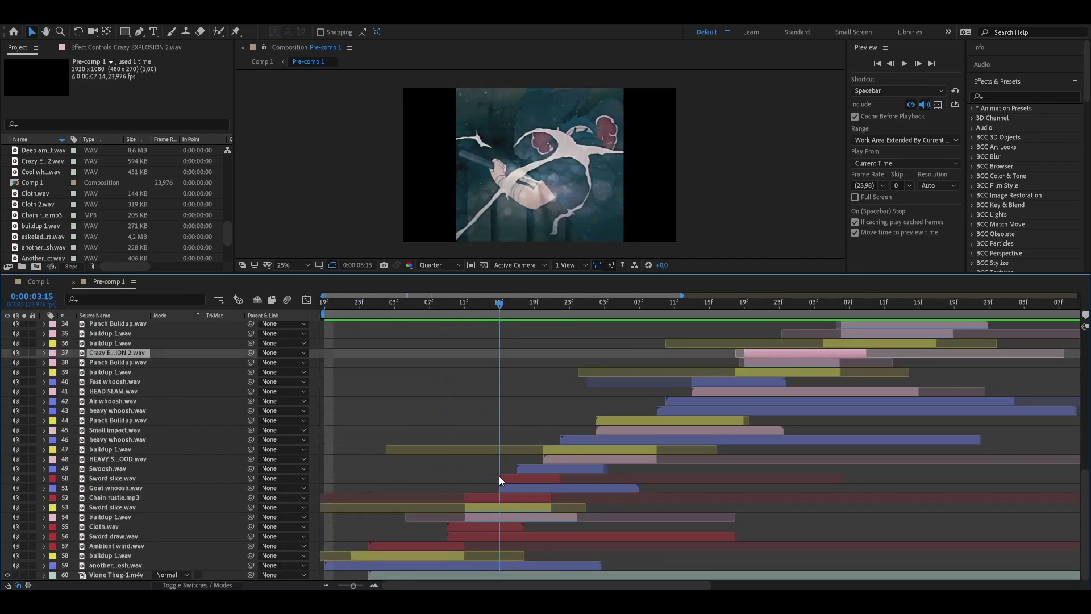
{"action": "left_click", "coordinate": [496, 526]}
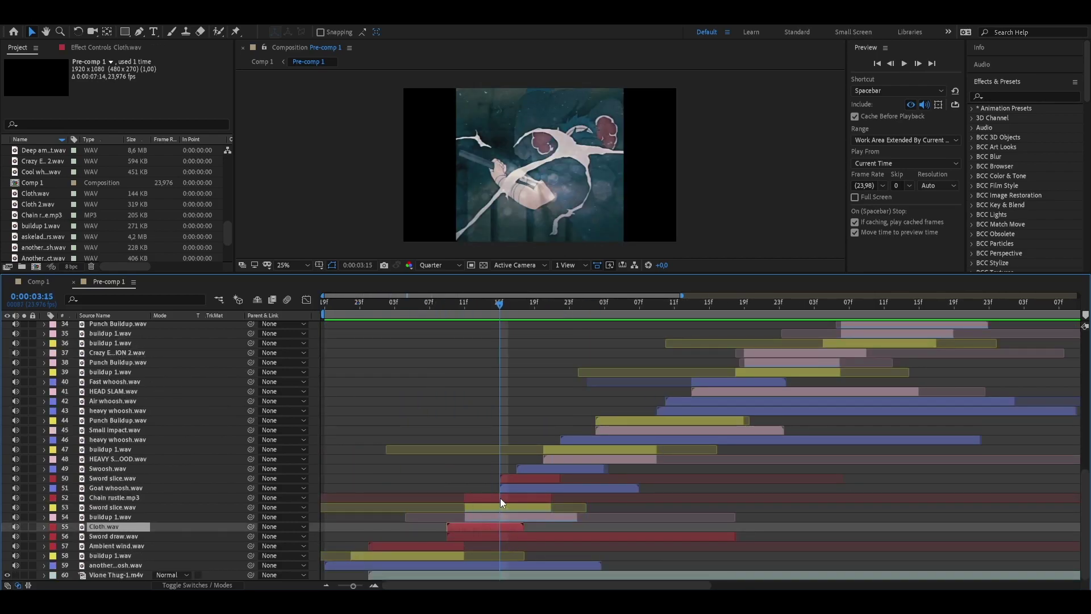
{"action": "left_click", "coordinate": [500, 498]}
{"action": "left_click", "coordinate": [461, 308]}
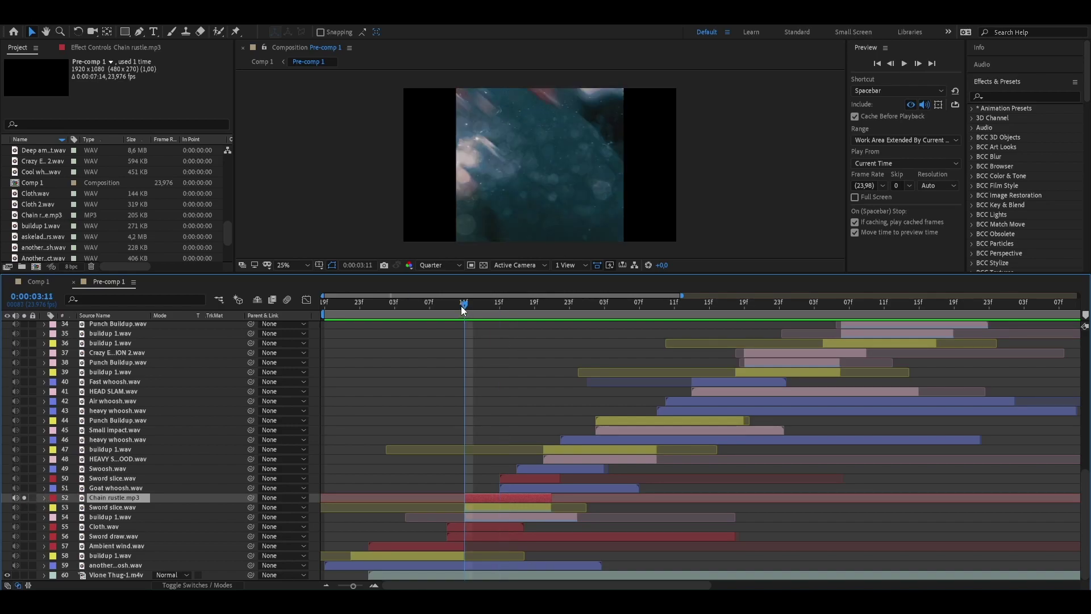
{"action": "key", "text": "space"}
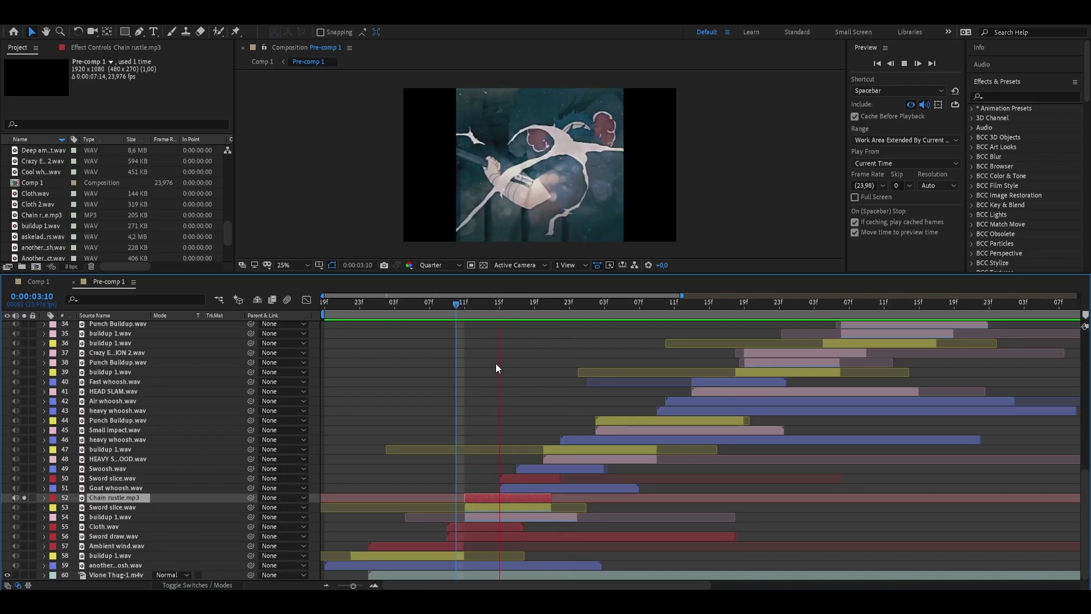
{"action": "key", "text": "space"}
Step: Unsolo the chain rustle and scrub to the blue character's shot at about 0:00:05:09
{"action": "scroll", "coordinate": [534, 399], "scroll_direction": "up", "scroll_amount": 1}
{"action": "scroll", "coordinate": [534, 399], "scroll_direction": "up", "scroll_amount": 1}
{"action": "scroll", "coordinate": [529, 295], "scroll_direction": "right", "scroll_amount": 3}
{"action": "left_click_drag", "start_coordinate": [609, 304], "coordinate": [647, 308]}
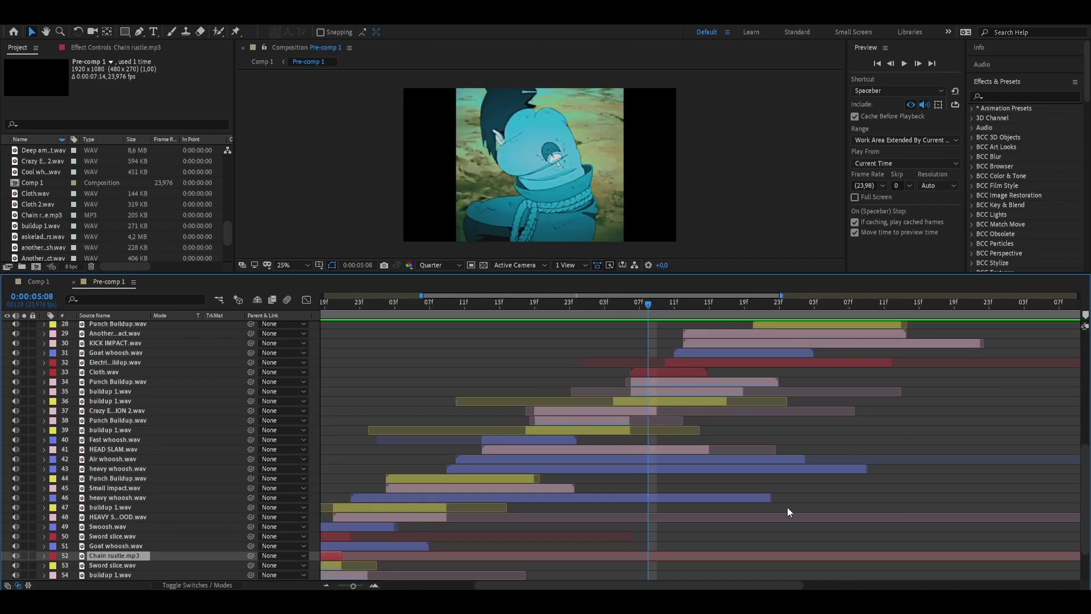
{"action": "scroll", "coordinate": [787, 507], "scroll_direction": "up", "scroll_amount": 4}
{"action": "scroll", "coordinate": [631, 295], "scroll_direction": "left", "scroll_amount": 3}
{"action": "left_click_drag", "start_coordinate": [537, 305], "coordinate": [544, 375]}
Step: Solo the Cloth.wav layer 33, play it from 0:00:04:23, and check the frame at 0:00:05:09
{"action": "left_click", "coordinate": [78, 490]}
{"action": "left_click", "coordinate": [24, 489]}
{"action": "left_click_drag", "start_coordinate": [544, 305], "coordinate": [545, 333]}
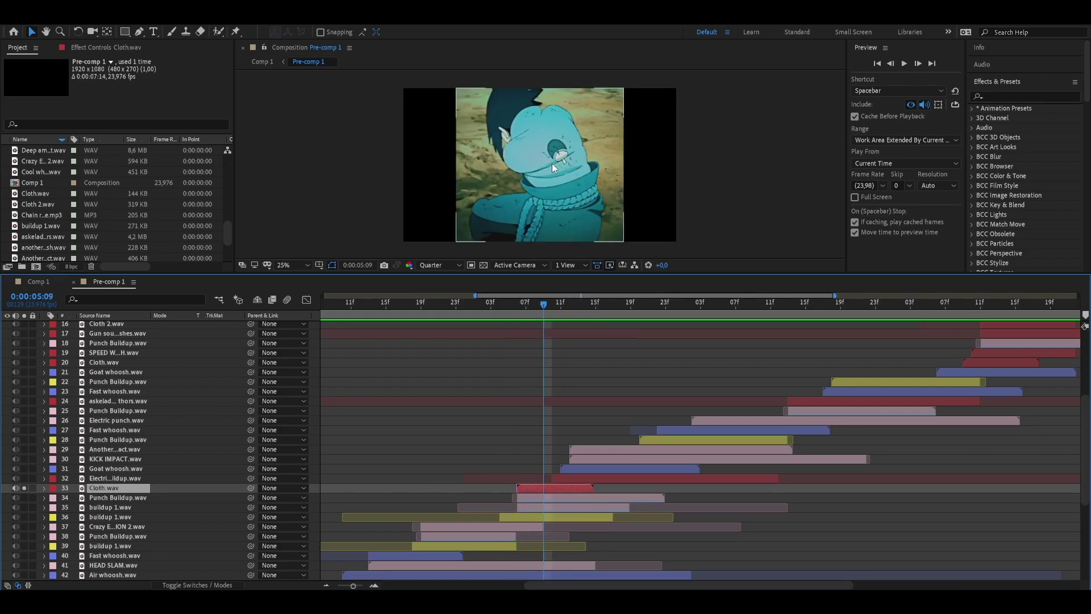
{"action": "key", "text": "space"}
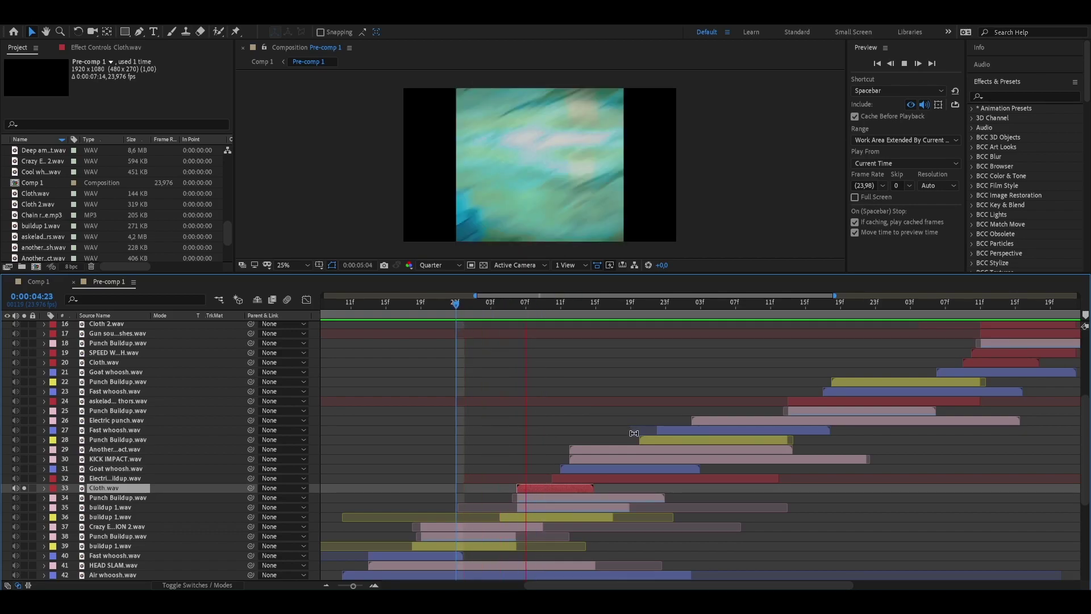
{"action": "left_click", "coordinate": [544, 312]}
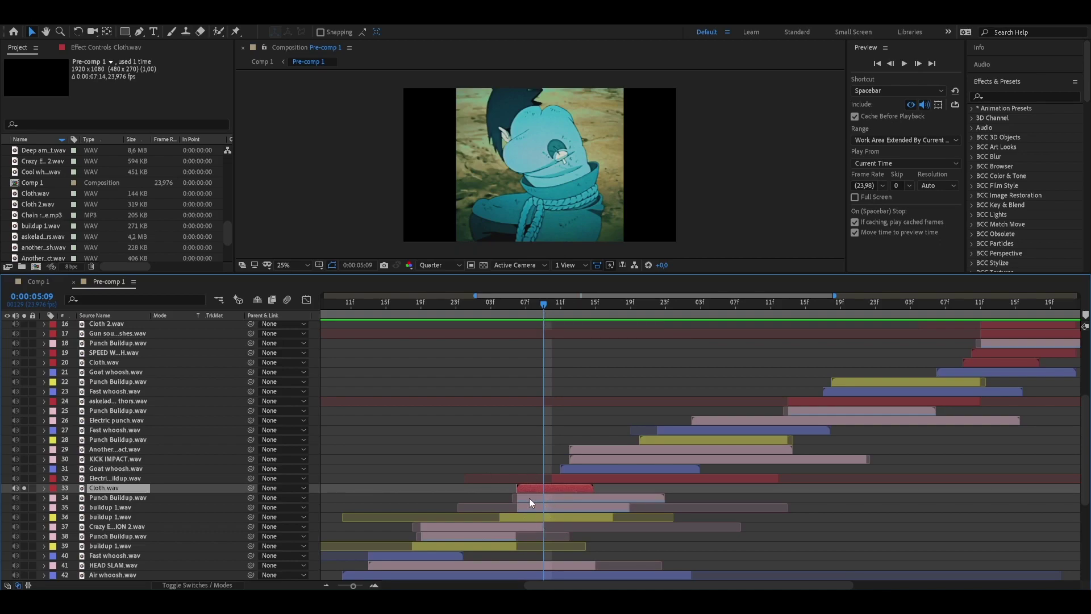
Step: Solo Punch Buildup layer 34, buildup 1 layers 35 and 36, and Electric buildup layer 32, and play them together with the cloth sound
{"action": "left_click", "coordinate": [24, 497]}
{"action": "left_click", "coordinate": [24, 507]}
{"action": "left_click", "coordinate": [24, 516]}
{"action": "left_click", "coordinate": [597, 477]}
{"action": "left_click", "coordinate": [24, 477]}
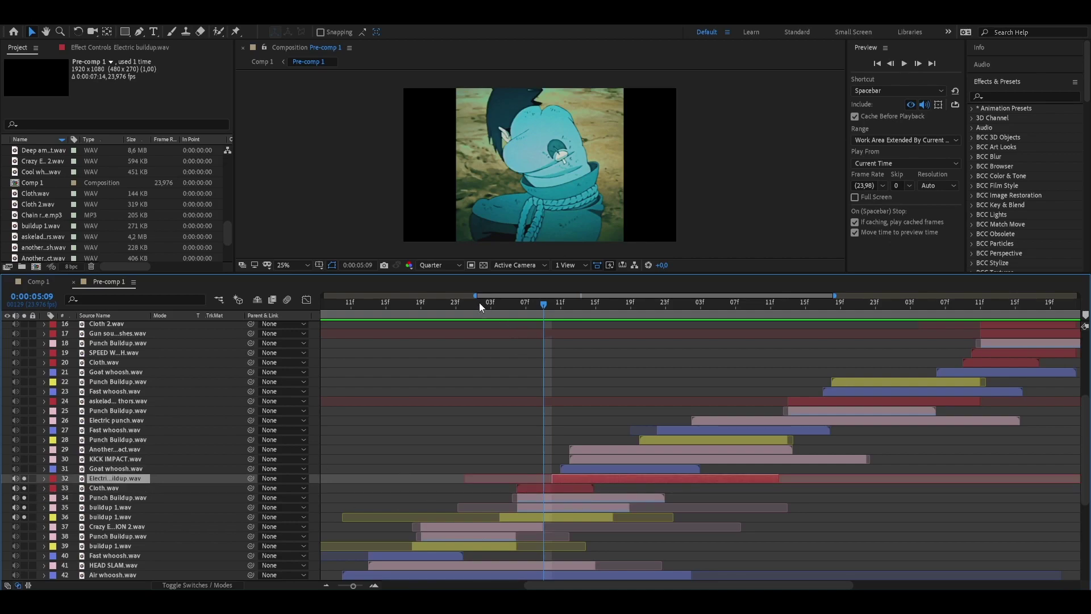
{"action": "left_click", "coordinate": [482, 302]}
{"action": "key", "text": "space"}
{"action": "key", "text": "space"}
Step: Unsolo layers 32 to 36 and check the frame at 0:00:05:07
{"action": "left_click_drag", "start_coordinate": [543, 303], "coordinate": [525, 303]}
{"action": "left_click", "coordinate": [24, 478]}
{"action": "left_click", "coordinate": [24, 488]}
{"action": "left_click_drag", "start_coordinate": [24, 500], "coordinate": [25, 518]}
{"action": "left_click", "coordinate": [533, 300]}
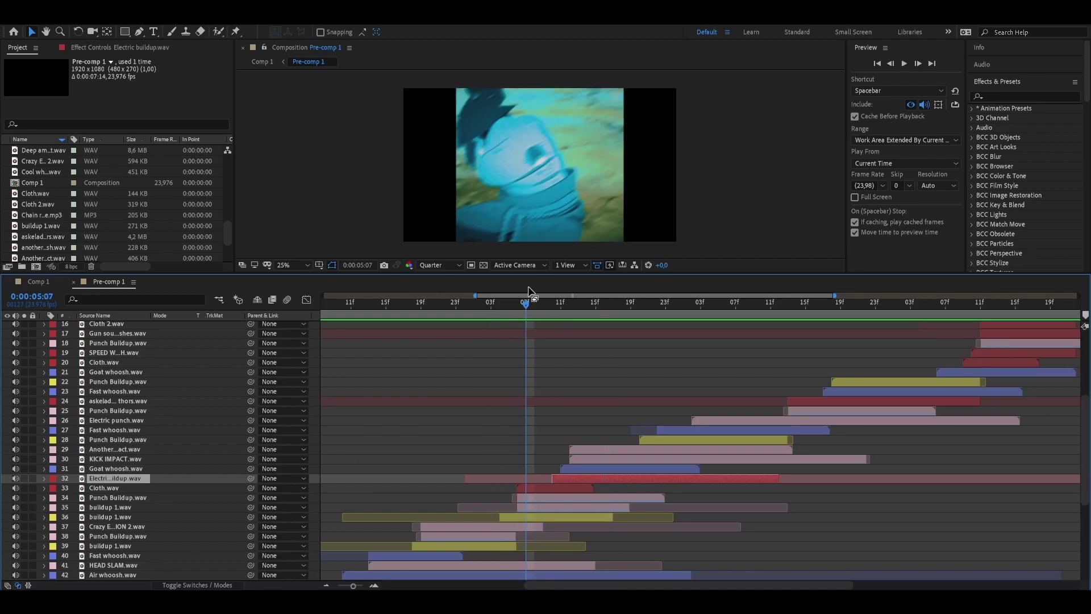
Step: Check the impact shot at 0:00:05:23, solo the KICK IMPACT.wav layer 30, and play it from around 0:00:05:14
{"action": "left_click_drag", "start_coordinate": [571, 302], "coordinate": [687, 341]}
{"action": "left_click", "coordinate": [666, 307]}
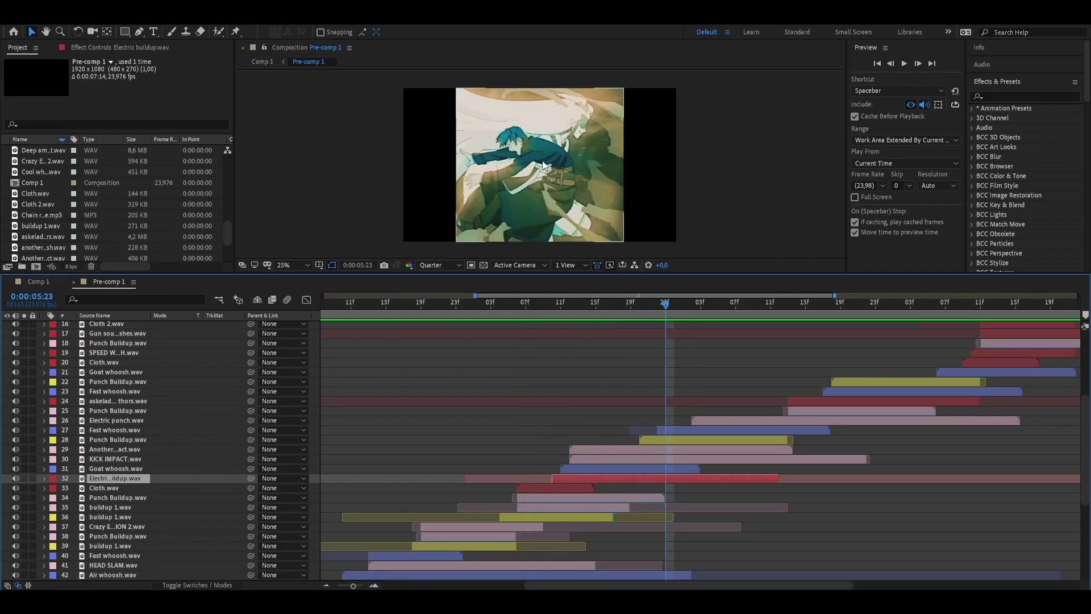
{"action": "left_click", "coordinate": [675, 446]}
{"action": "left_click", "coordinate": [674, 441]}
{"action": "left_click", "coordinate": [677, 451]}
{"action": "left_click", "coordinate": [676, 458]}
{"action": "left_click", "coordinate": [24, 459]}
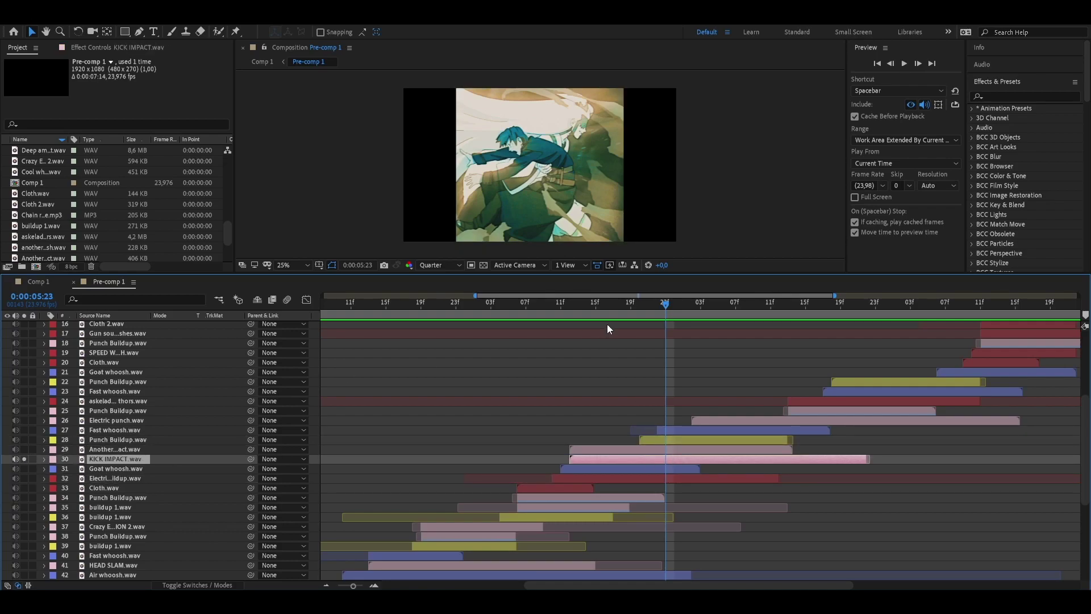
{"action": "left_click", "coordinate": [553, 303]}
{"action": "key", "text": "space"}
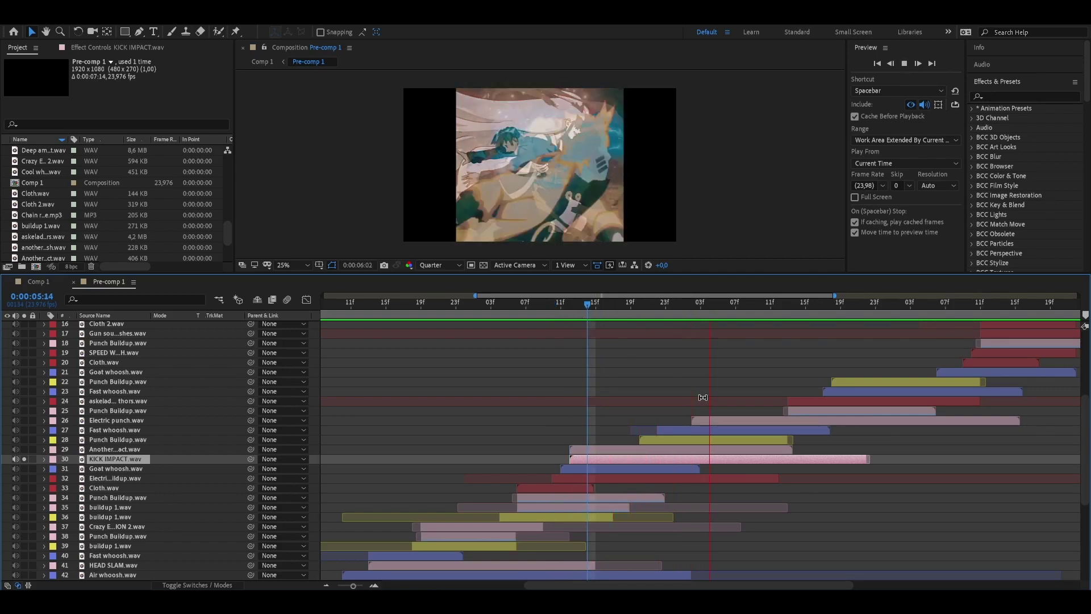
{"action": "key", "text": "space"}
Step: Unsolo the kick impact, scrub to 0:00:06:10, and review Fast whoosh.wav layer 27 and Punch Buildup.wav layer 28
{"action": "left_click_drag", "start_coordinate": [511, 295], "coordinate": [482, 445]}
{"action": "scroll", "coordinate": [567, 295], "scroll_direction": "up", "scroll_amount": 4}
{"action": "scroll", "coordinate": [618, 381], "scroll_direction": "down", "scroll_amount": 2}
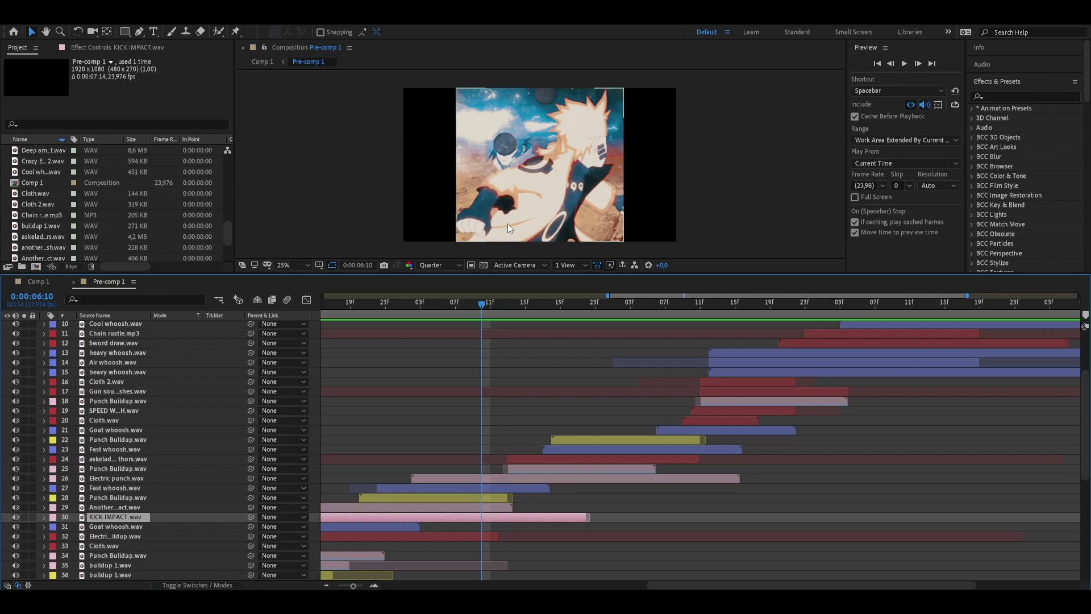
{"action": "left_click", "coordinate": [478, 489]}
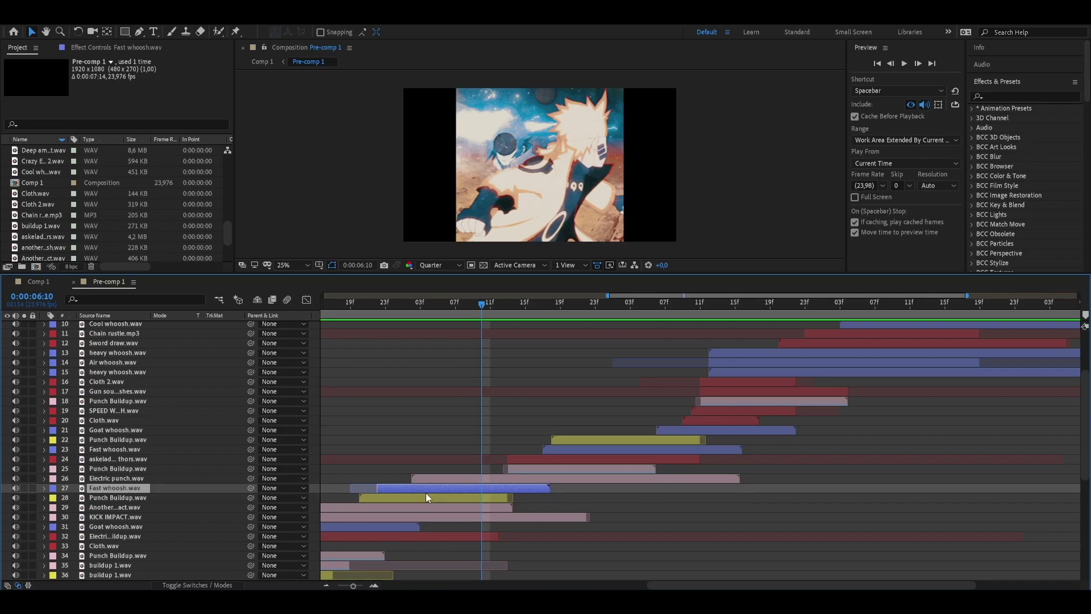
{"action": "left_click", "coordinate": [426, 493]}
{"action": "left_click", "coordinate": [479, 495]}
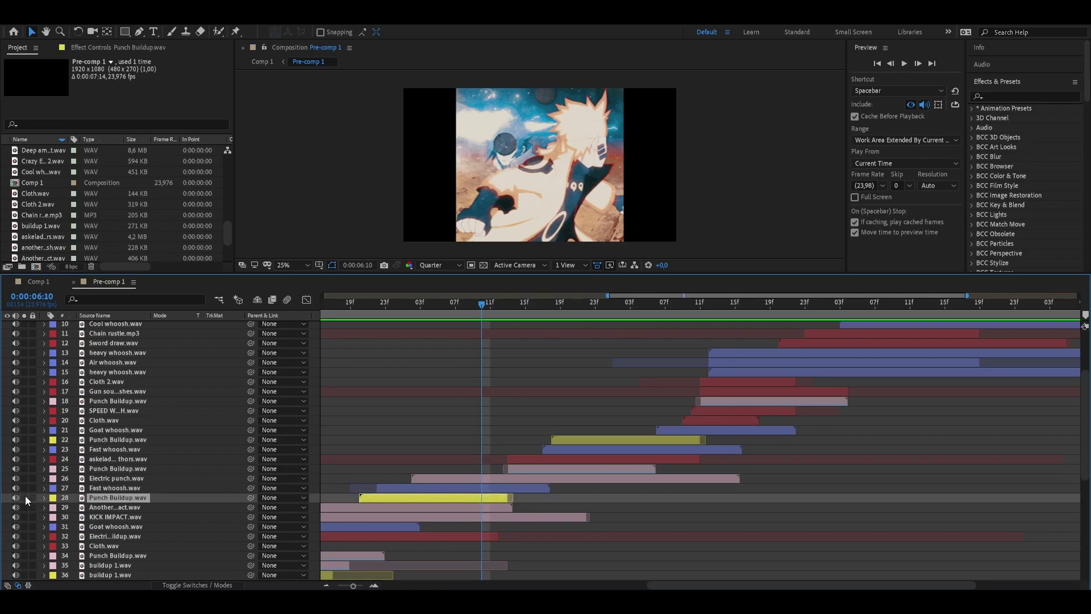
Step: Solo Electric punch.wav layer 26 and Electric buildup.wav layer 32, and play them together from 0:00:05:11
{"action": "left_click", "coordinate": [120, 478]}
{"action": "left_click", "coordinate": [24, 477]}
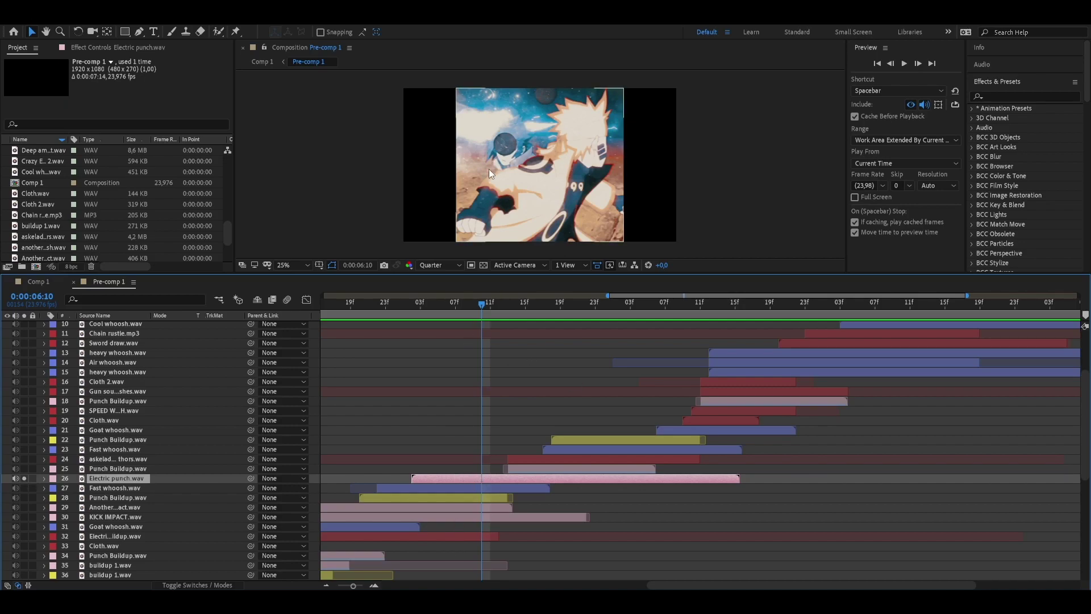
{"action": "left_click_drag", "start_coordinate": [483, 302], "coordinate": [437, 352]}
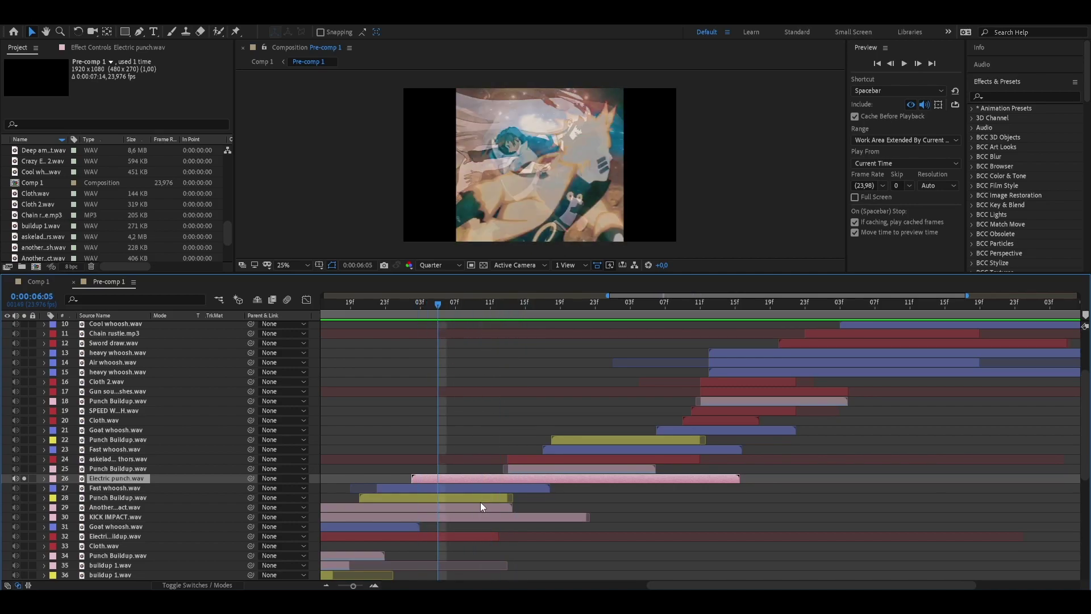
{"action": "left_click", "coordinate": [403, 536]}
{"action": "left_click", "coordinate": [24, 536]}
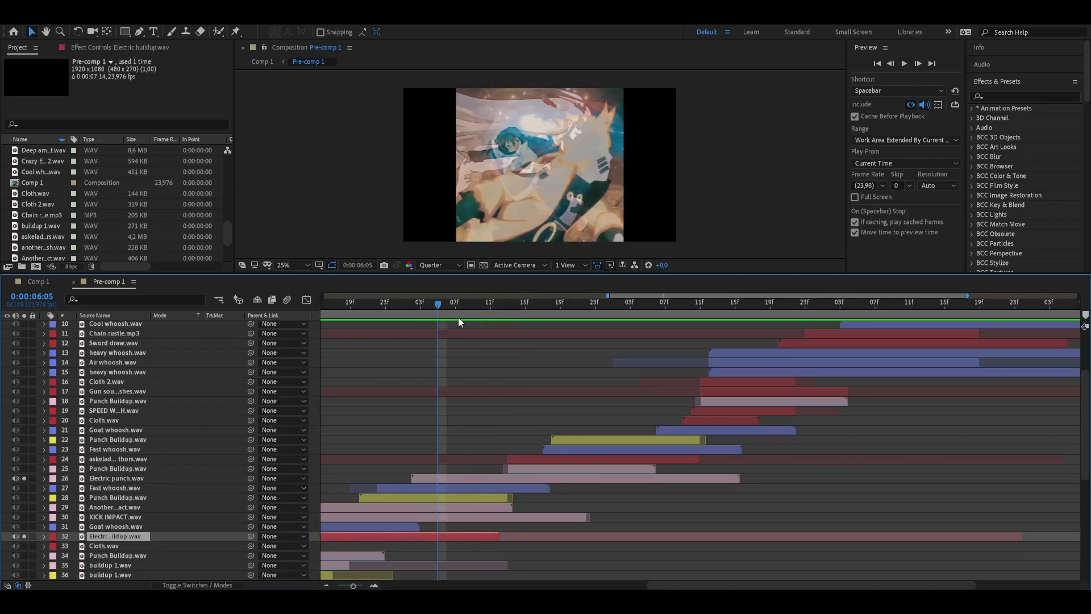
{"action": "left_click_drag", "start_coordinate": [419, 311], "coordinate": [412, 446]}
{"action": "key", "text": "space"}
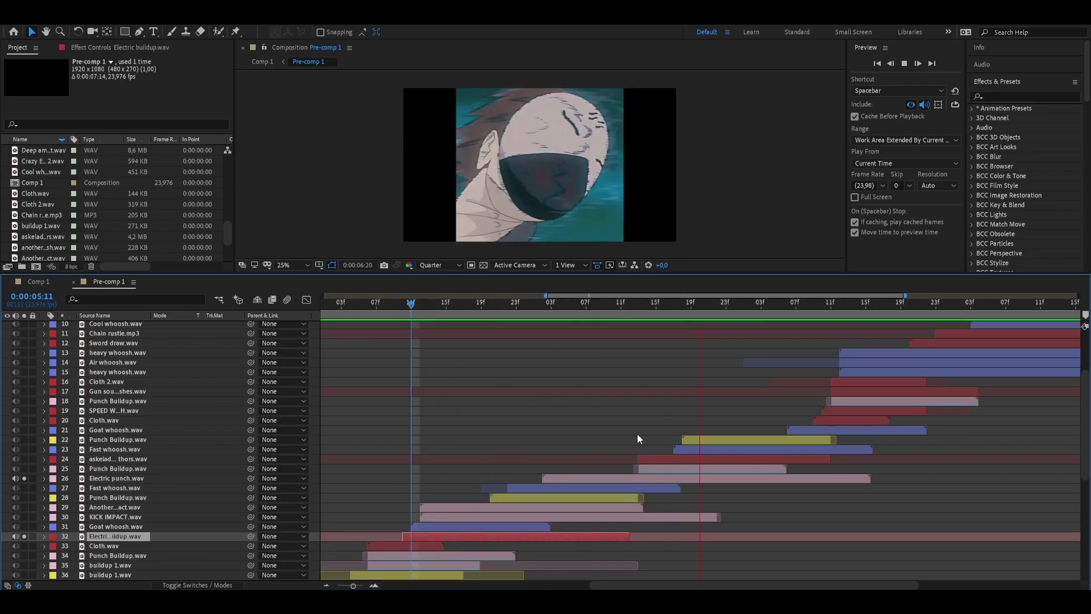
Step: Check the electric punch shot at 0:00:06:08 and unsolo layers 32 and 26
{"action": "left_click", "coordinate": [617, 313]}
{"action": "left_click_drag", "start_coordinate": [616, 312], "coordinate": [594, 313]}
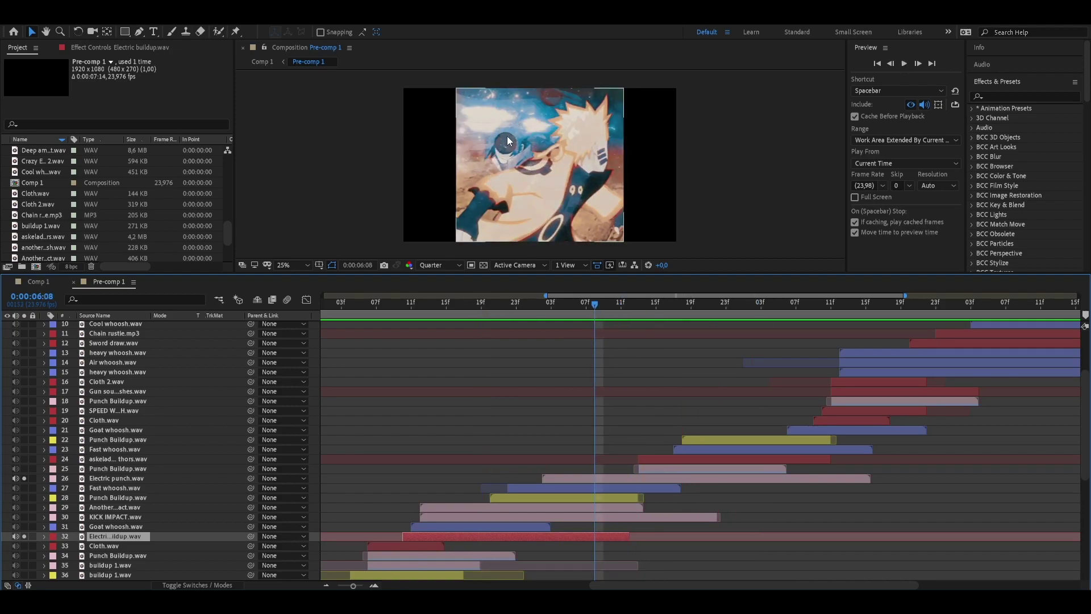
{"action": "mouse_move", "coordinate": [603, 302]}
{"action": "left_mouse_down"}
{"action": "mouse_move", "coordinate": [654, 310]}
{"action": "mouse_move", "coordinate": [596, 318]}
{"action": "left_mouse_up"}
{"action": "left_click", "coordinate": [24, 535]}
{"action": "left_click", "coordinate": [25, 478]}
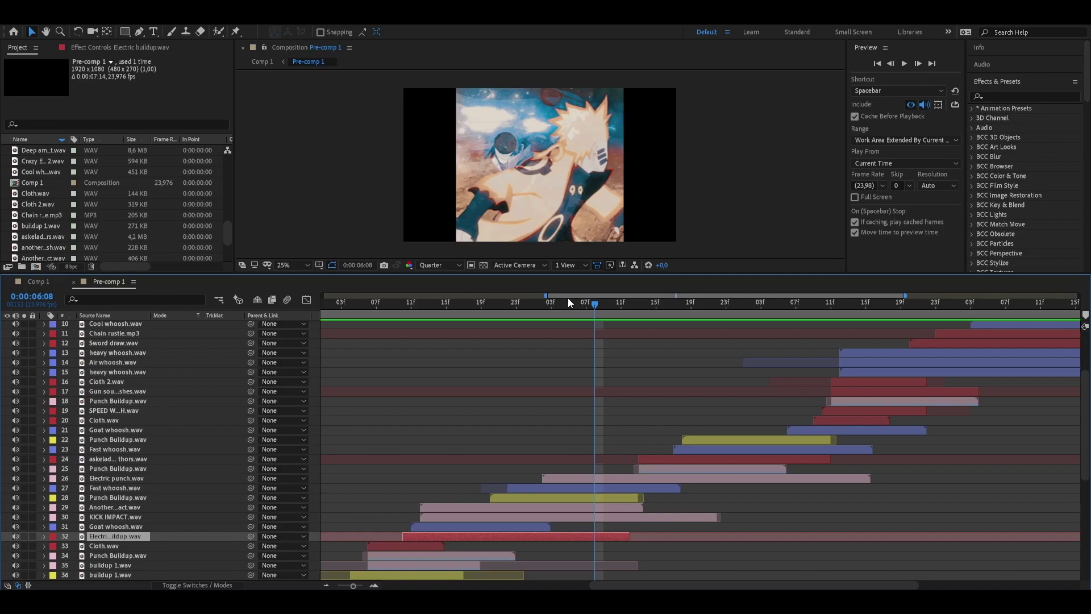
Step: Return to the earlier part of the edit and review the lower sound layers at 0:00:03:14
{"action": "left_click_drag", "start_coordinate": [570, 296], "coordinate": [625, 304]}
{"action": "left_click_drag", "start_coordinate": [481, 306], "coordinate": [509, 307]}
{"action": "left_click_drag", "start_coordinate": [597, 295], "coordinate": [346, 296]}
{"action": "scroll", "coordinate": [474, 325], "scroll_direction": "down", "scroll_amount": 7}
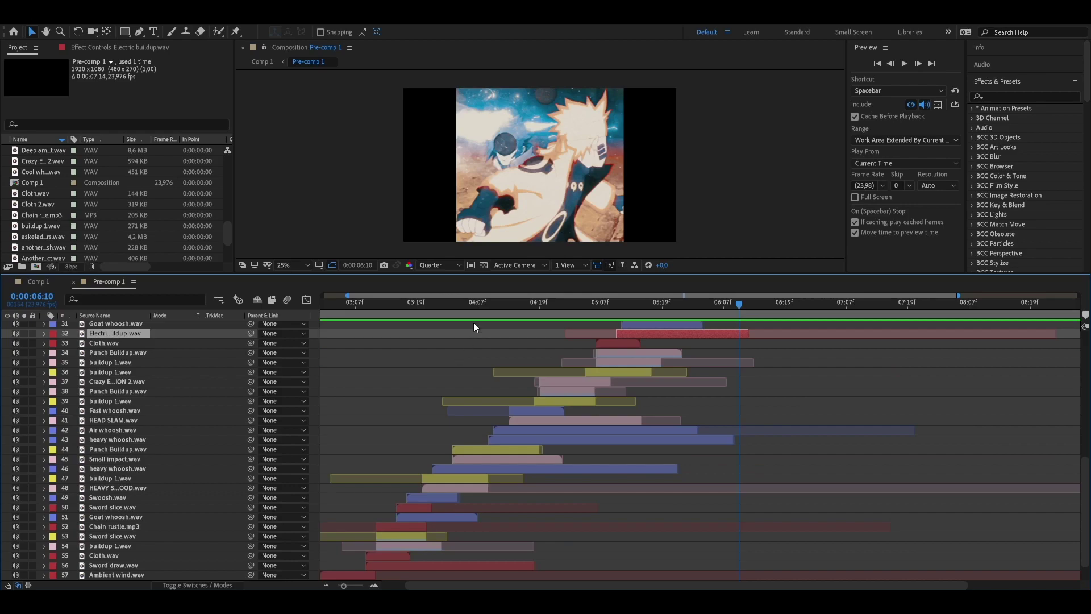
{"action": "left_click", "coordinate": [346, 304]}
{"action": "left_click_drag", "start_coordinate": [346, 303], "coordinate": [391, 348]}
{"action": "scroll", "coordinate": [419, 511], "scroll_direction": "down", "scroll_amount": 1}
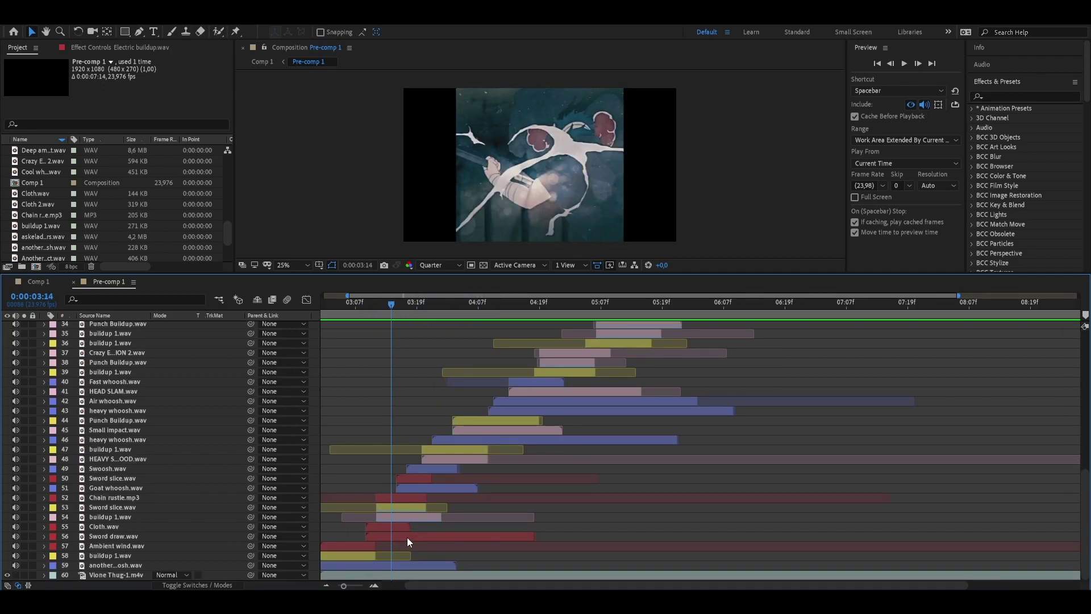
Step: Check the frame at 0:00:04:23, and play the full sound mix from 0:00:03:20
{"action": "scroll", "coordinate": [694, 371], "scroll_direction": "up", "scroll_amount": 4}
{"action": "left_click_drag", "start_coordinate": [699, 303], "coordinate": [559, 342]}
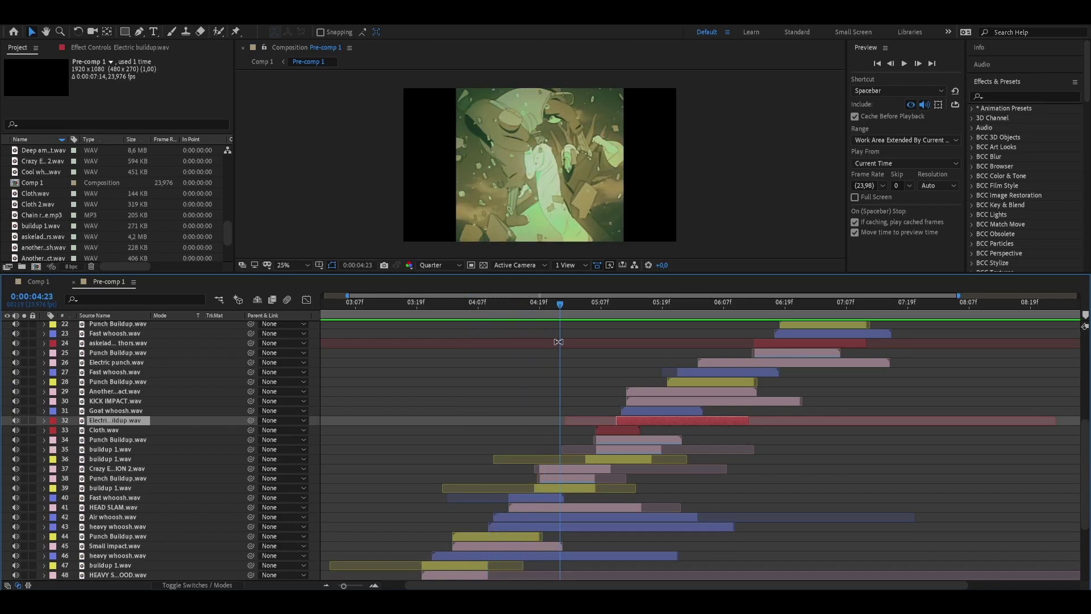
{"action": "left_click_drag", "start_coordinate": [560, 305], "coordinate": [420, 339]}
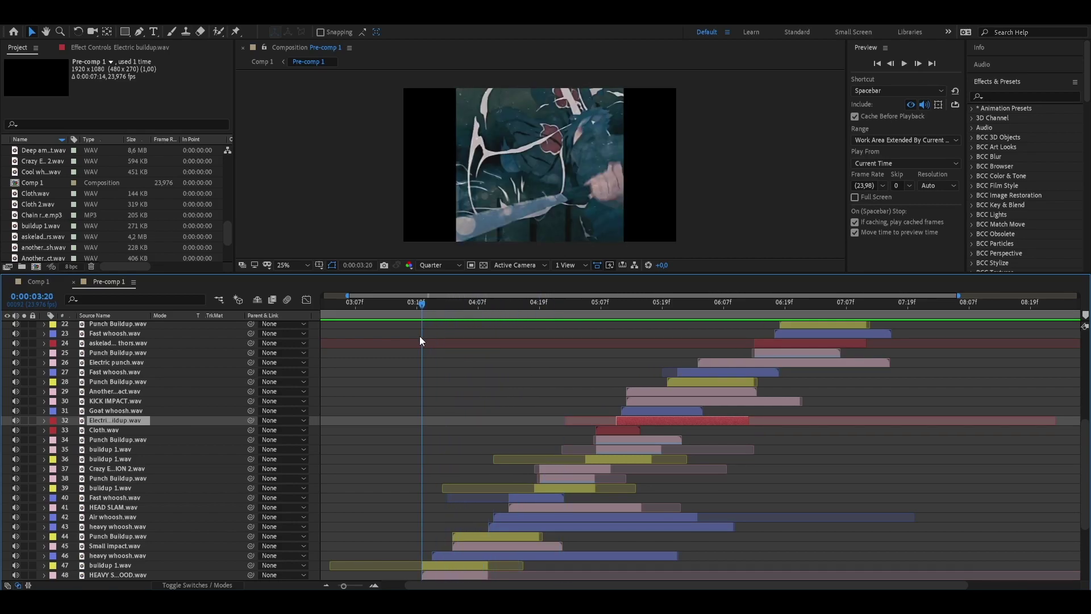
{"action": "key", "text": "space"}
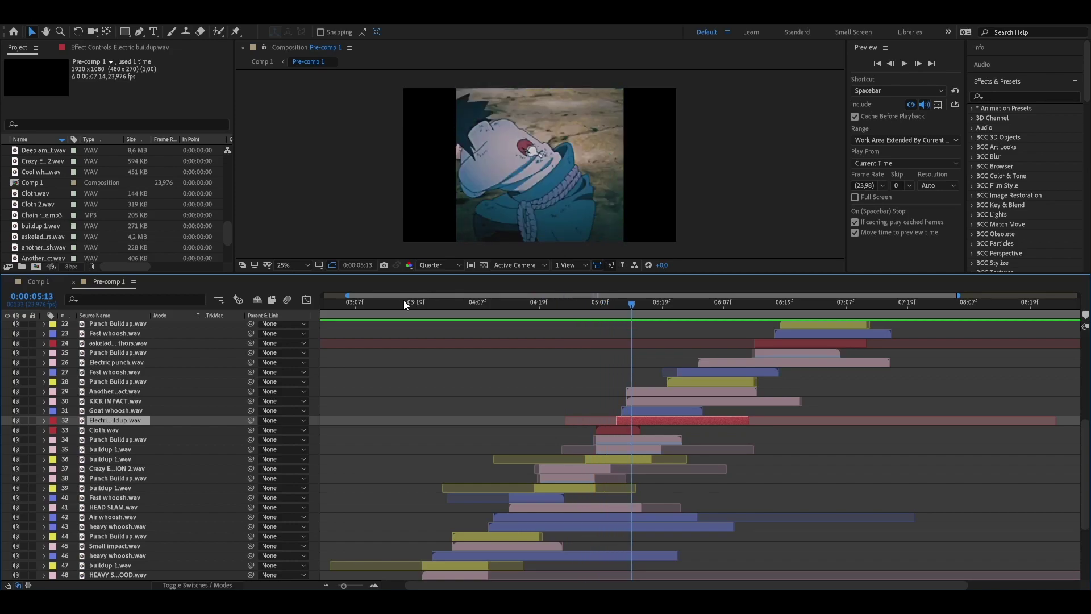
Step: Inspect the falling sequence at 0:00:07:03, 0:00:06:20 and 0:00:07:05
{"action": "left_click_drag", "start_coordinate": [347, 294], "coordinate": [773, 322]}
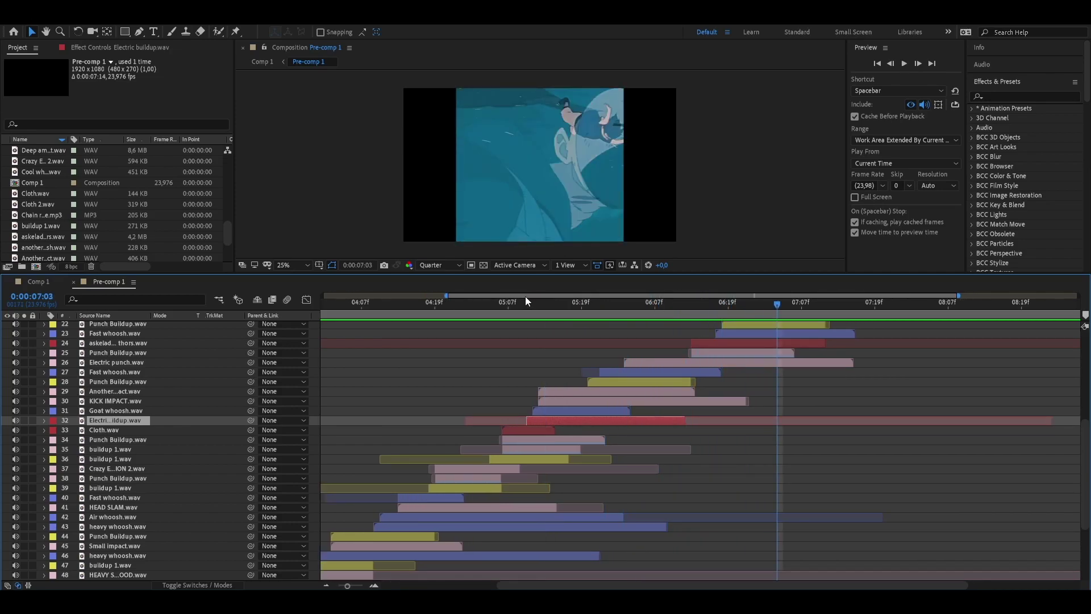
{"action": "left_click_drag", "start_coordinate": [525, 296], "coordinate": [653, 295]}
{"action": "scroll", "coordinate": [695, 419], "scroll_direction": "up", "scroll_amount": 3}
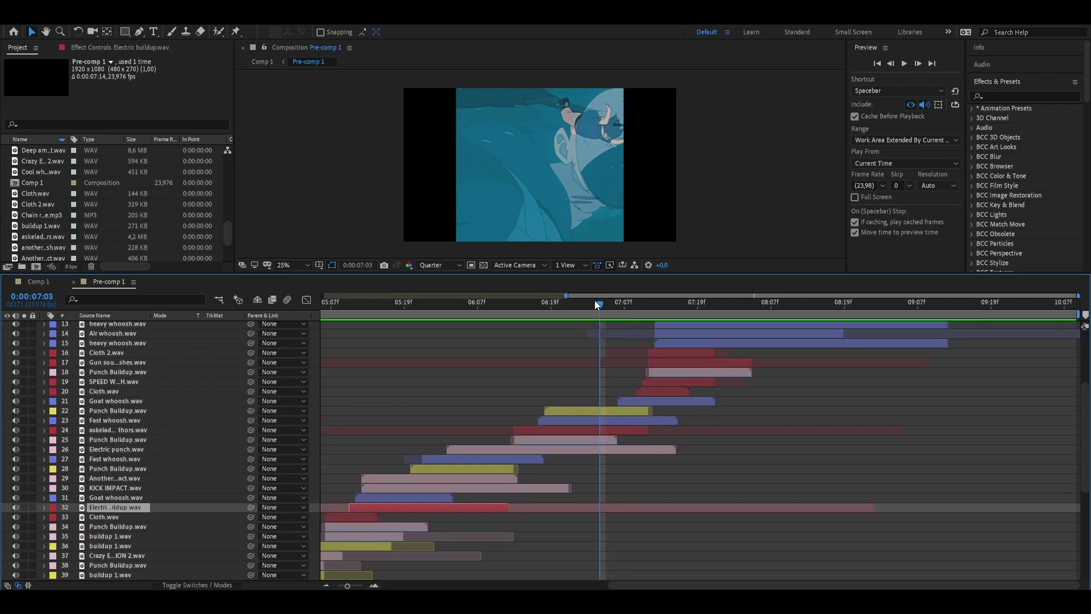
{"action": "left_click", "coordinate": [550, 305]}
{"action": "left_click_drag", "start_coordinate": [550, 308], "coordinate": [558, 307]}
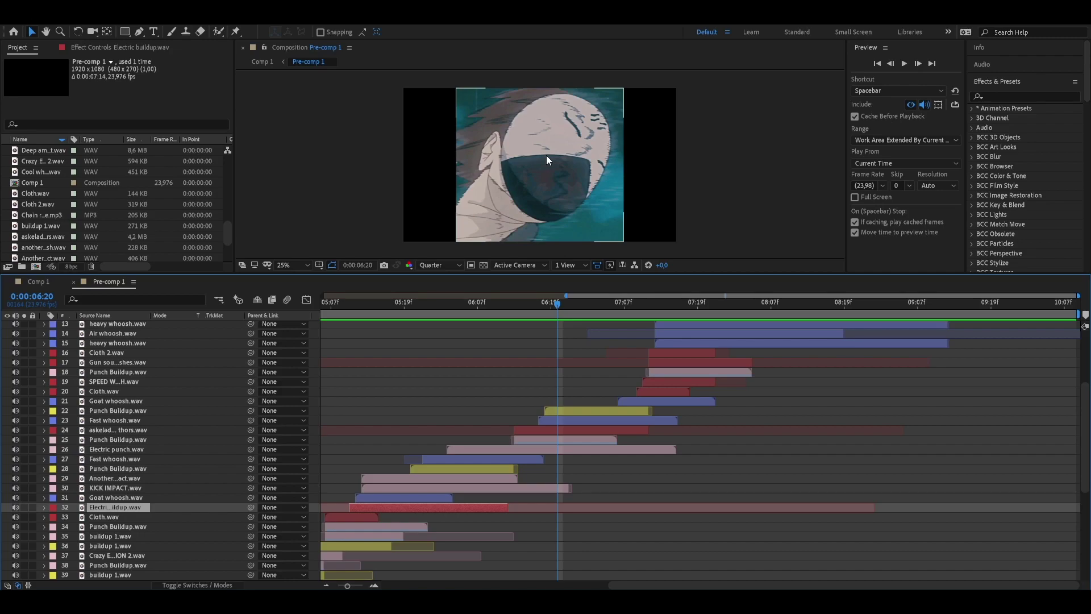
{"action": "left_click_drag", "start_coordinate": [575, 306], "coordinate": [611, 306]}
{"action": "left_click", "coordinate": [614, 308]}
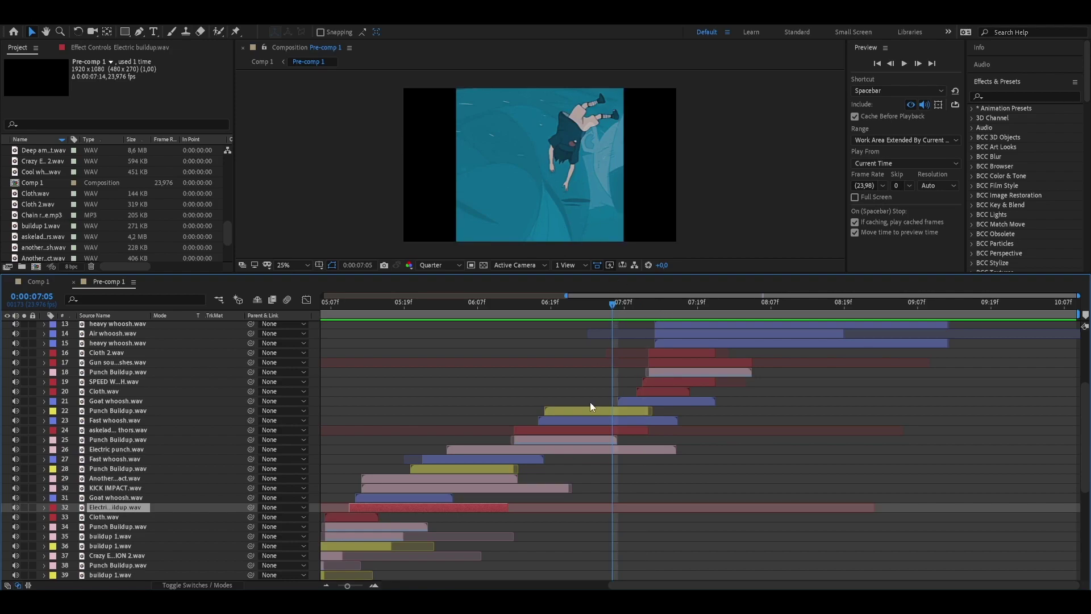
Step: Solo the askeladd vs thors.wav layer 24 and play it from 0:00:06:10
{"action": "left_click", "coordinate": [592, 450]}
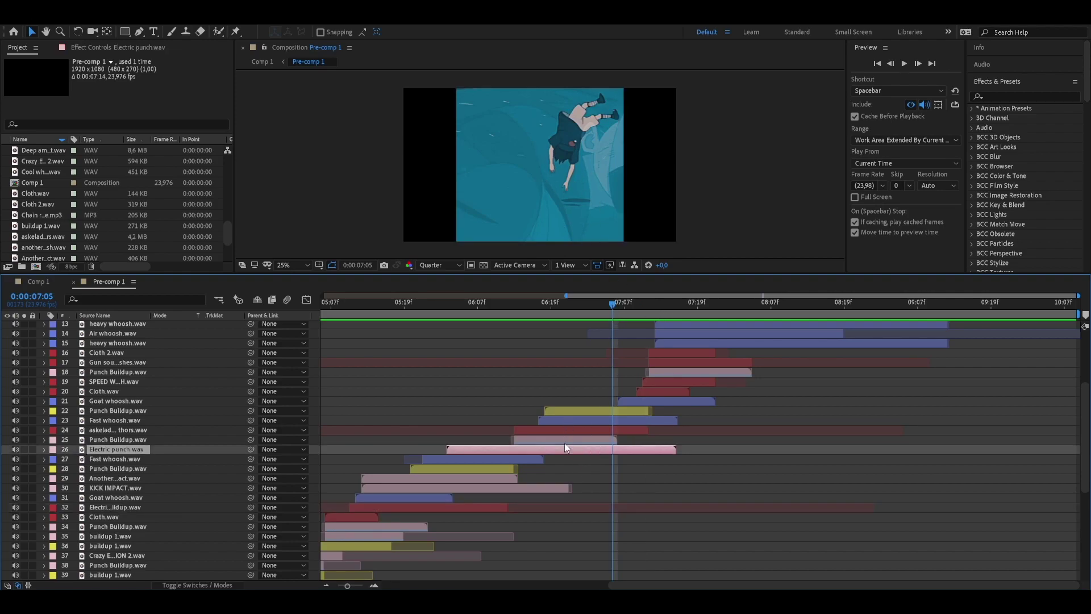
{"action": "left_click", "coordinate": [601, 433]}
{"action": "left_click", "coordinate": [23, 429]}
{"action": "mouse_move", "coordinate": [617, 307]}
{"action": "left_mouse_down"}
{"action": "mouse_move", "coordinate": [628, 309]}
{"action": "mouse_move", "coordinate": [618, 311]}
{"action": "left_mouse_up"}
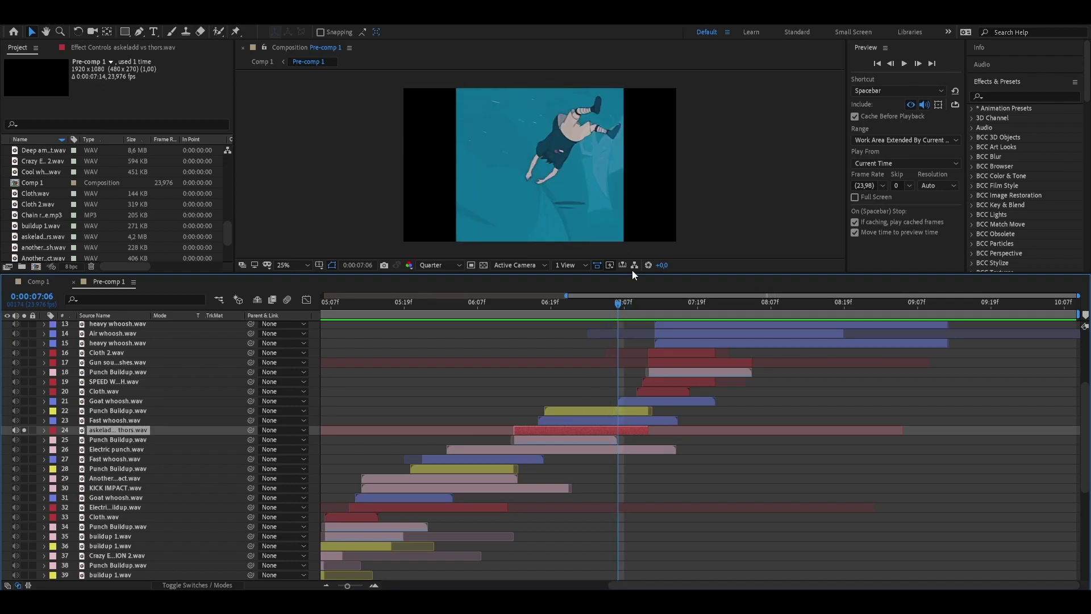
{"action": "left_click", "coordinate": [502, 311]}
{"action": "key", "text": "space"}
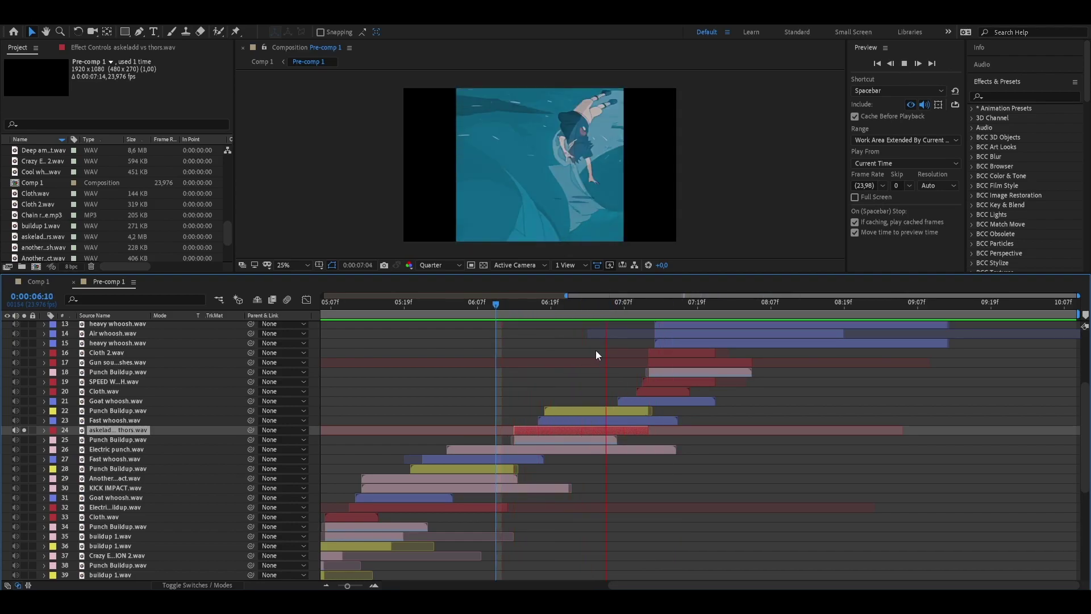
{"action": "key", "text": "space"}
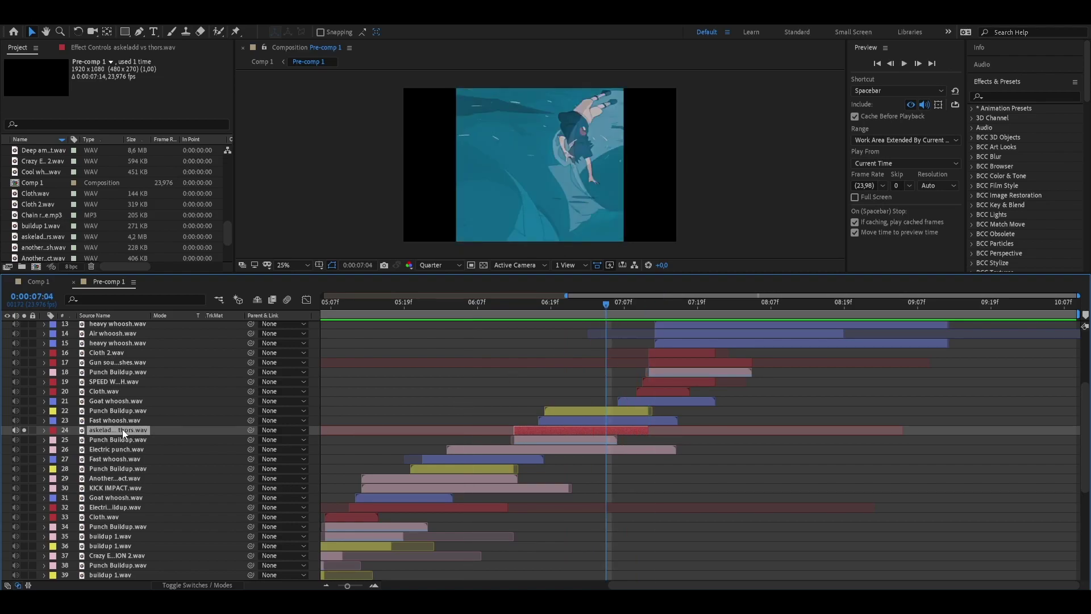
{"action": "left_click", "coordinate": [25, 430]}
Step: Solo the Chain rustle.mp3 layer 52 and play it from 0:00:03:12
{"action": "scroll", "coordinate": [388, 537], "scroll_direction": "down", "scroll_amount": 6}
{"action": "scroll", "coordinate": [428, 469], "scroll_direction": "down", "scroll_amount": 3}
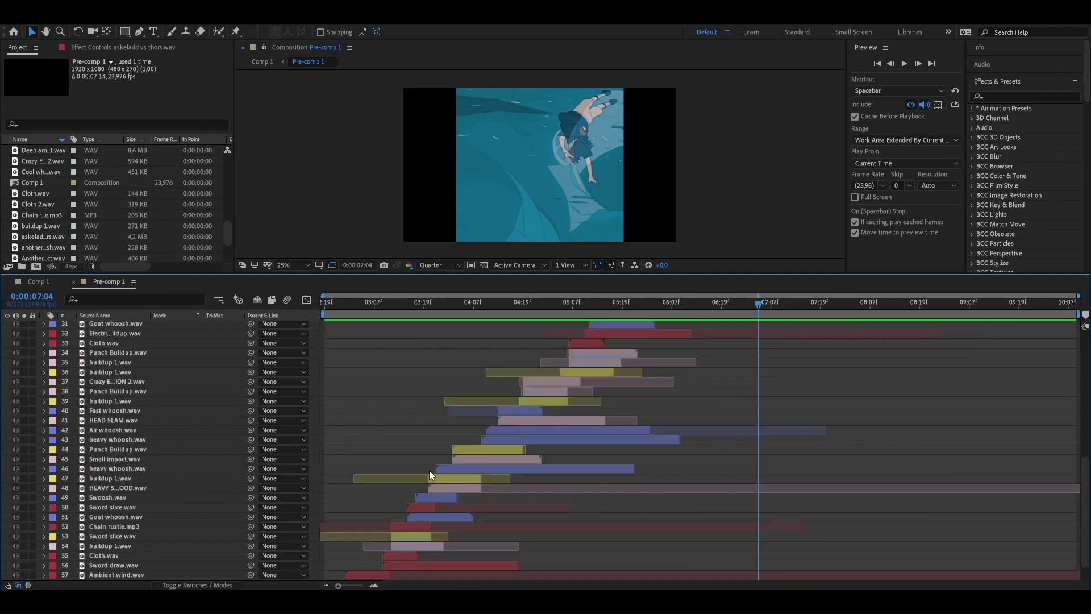
{"action": "scroll", "coordinate": [428, 469], "scroll_direction": "down", "scroll_amount": 2}
{"action": "left_click", "coordinate": [395, 302]}
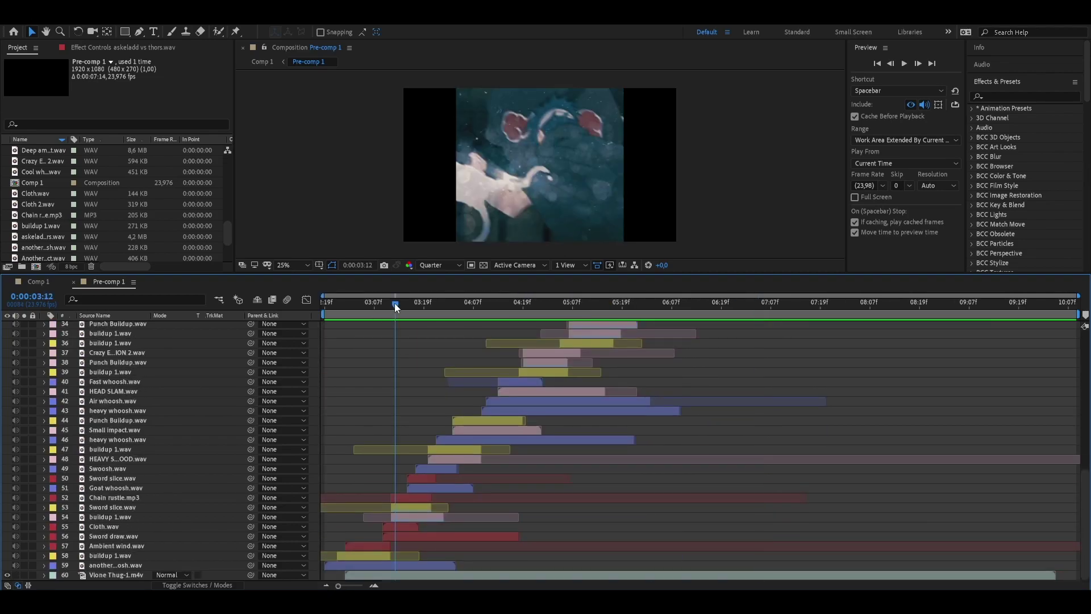
{"action": "left_click", "coordinate": [405, 499]}
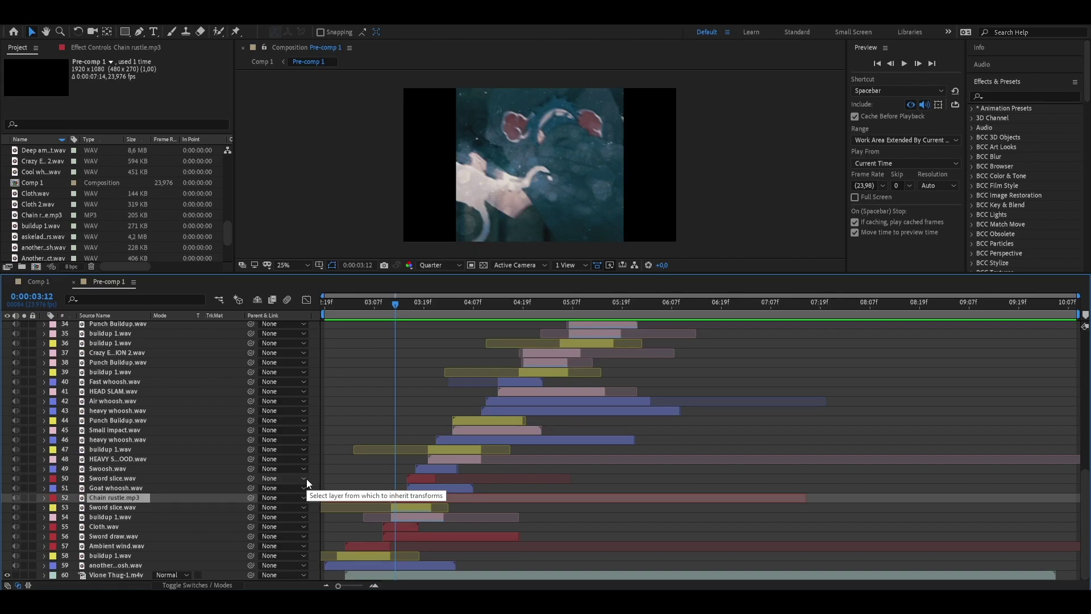
{"action": "left_click", "coordinate": [24, 497]}
{"action": "key", "text": "space"}
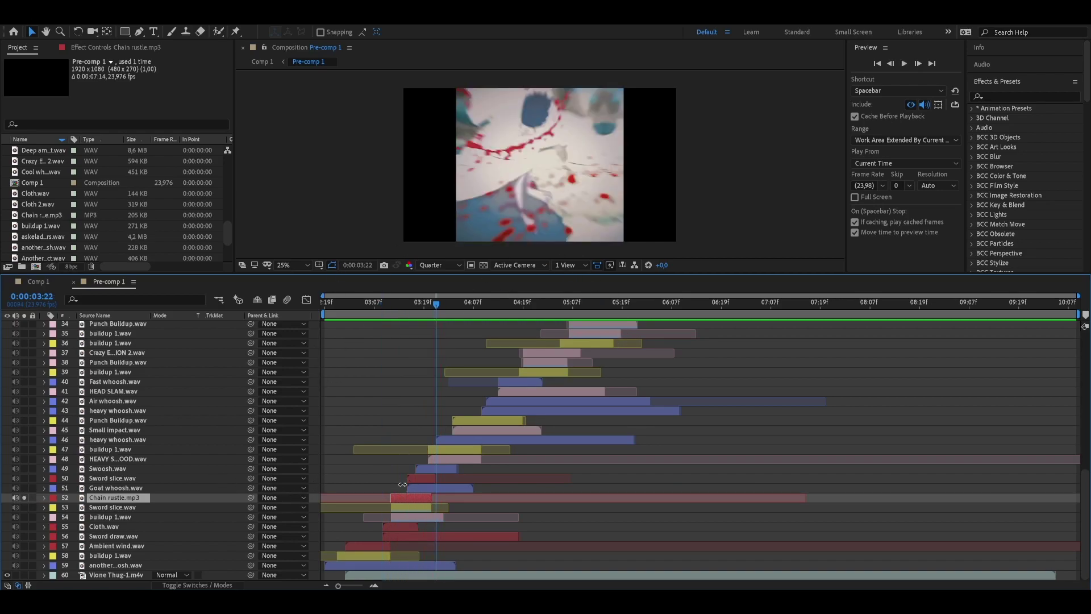
Step: Return to the upper sound layers and move the playhead to the fan shot at 0:00:07:12
{"action": "scroll", "coordinate": [711, 503], "scroll_direction": "up", "scroll_amount": 4}
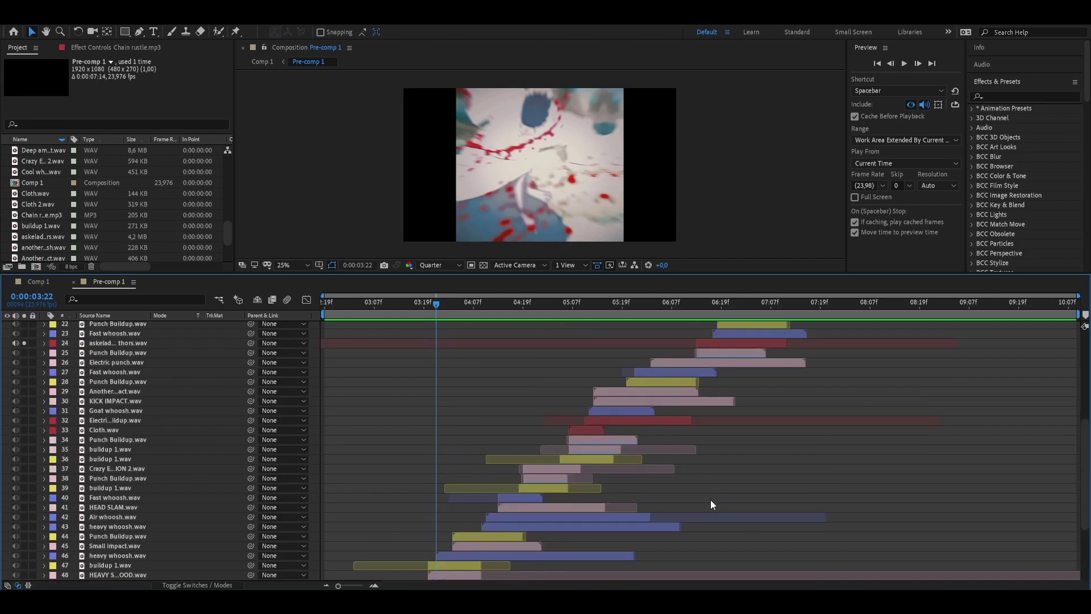
{"action": "scroll", "coordinate": [733, 466], "scroll_direction": "up", "scroll_amount": 7}
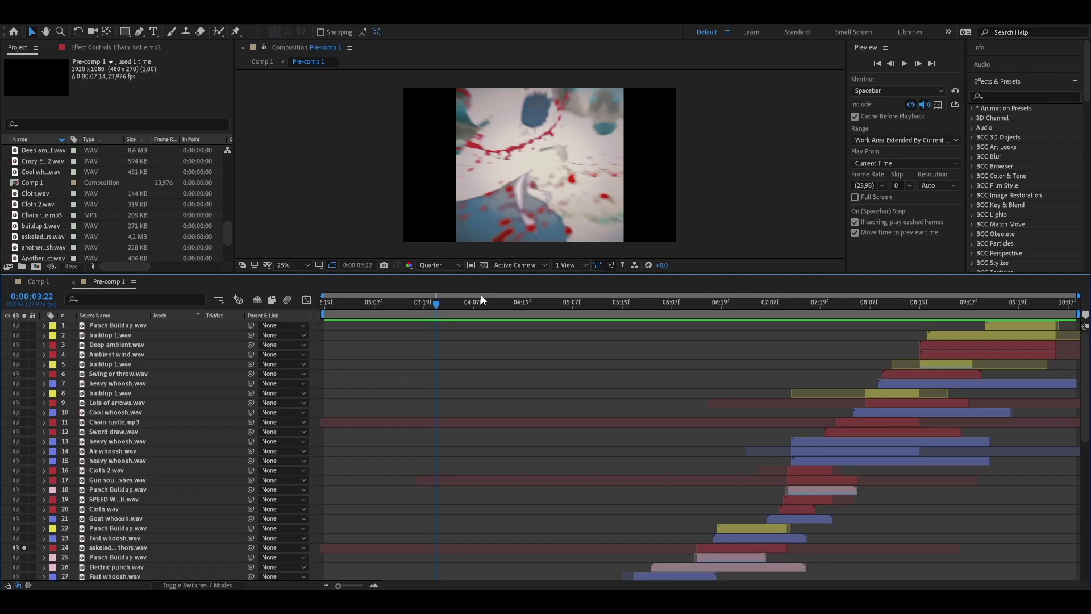
{"action": "left_click_drag", "start_coordinate": [563, 302], "coordinate": [810, 329]}
{"action": "left_click_drag", "start_coordinate": [321, 296], "coordinate": [533, 296]}
{"action": "mouse_move", "coordinate": [670, 303]}
{"action": "left_mouse_down"}
{"action": "mouse_move", "coordinate": [552, 316]}
{"action": "mouse_move", "coordinate": [622, 327]}
{"action": "mouse_move", "coordinate": [680, 307]}
{"action": "left_mouse_up"}
{"action": "scroll", "coordinate": [621, 328], "scroll_direction": "down", "scroll_amount": 1}
{"action": "scroll", "coordinate": [800, 452], "scroll_direction": "up", "scroll_amount": 1}
Step: Unsolo layer 24, solo Cloth 2.wav layer 16, and scrub the fan swing between 0:00:07:17 and 0:00:07:11
{"action": "left_click", "coordinate": [703, 471]}
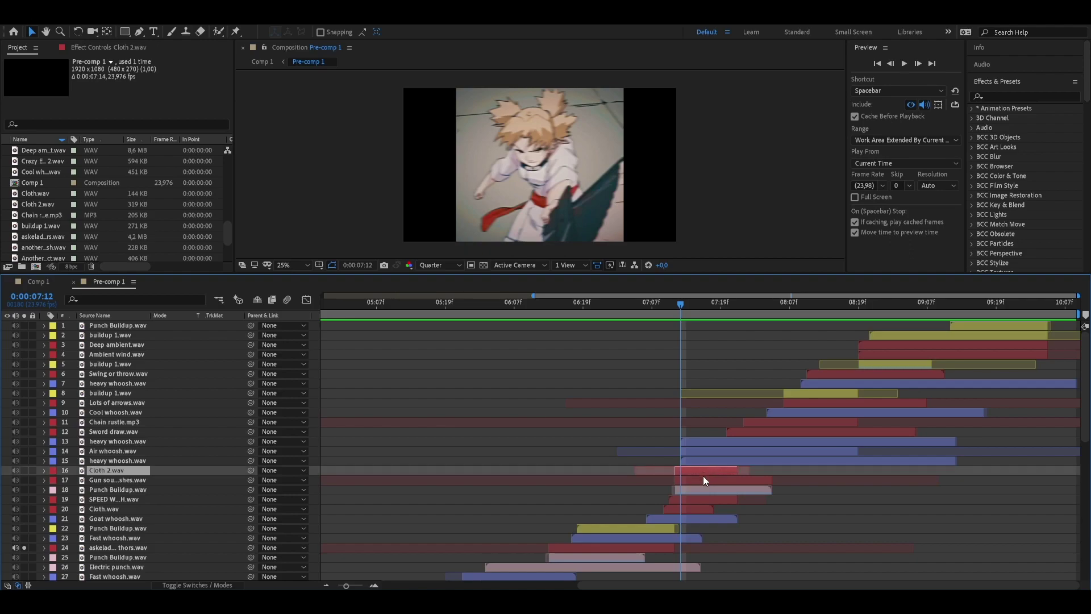
{"action": "left_click", "coordinate": [23, 548]}
{"action": "left_click", "coordinate": [40, 467]}
{"action": "left_click", "coordinate": [25, 470]}
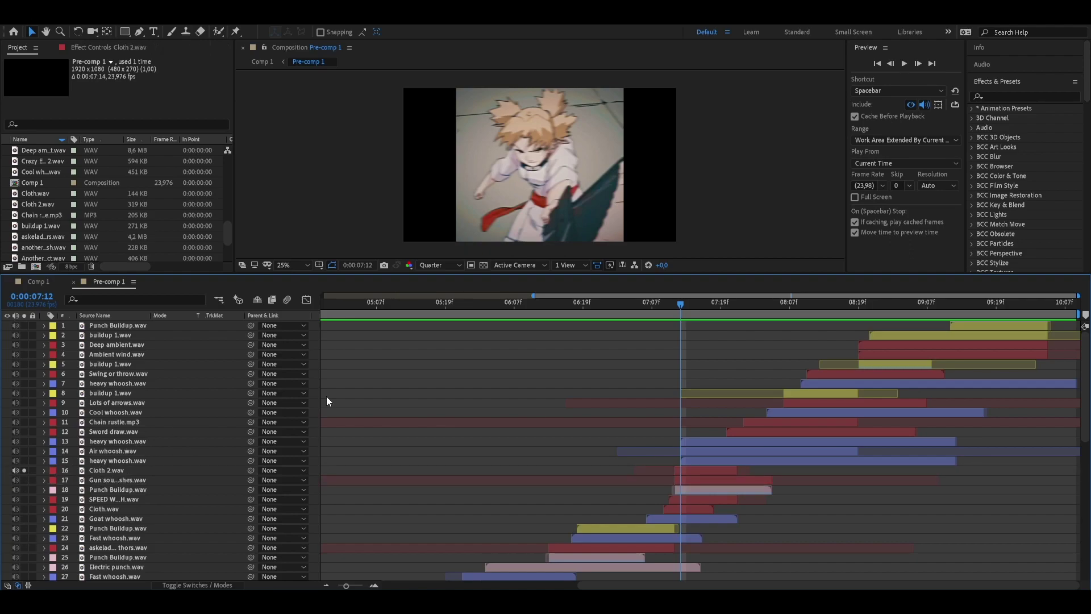
{"action": "left_click_drag", "start_coordinate": [680, 307], "coordinate": [711, 312]}
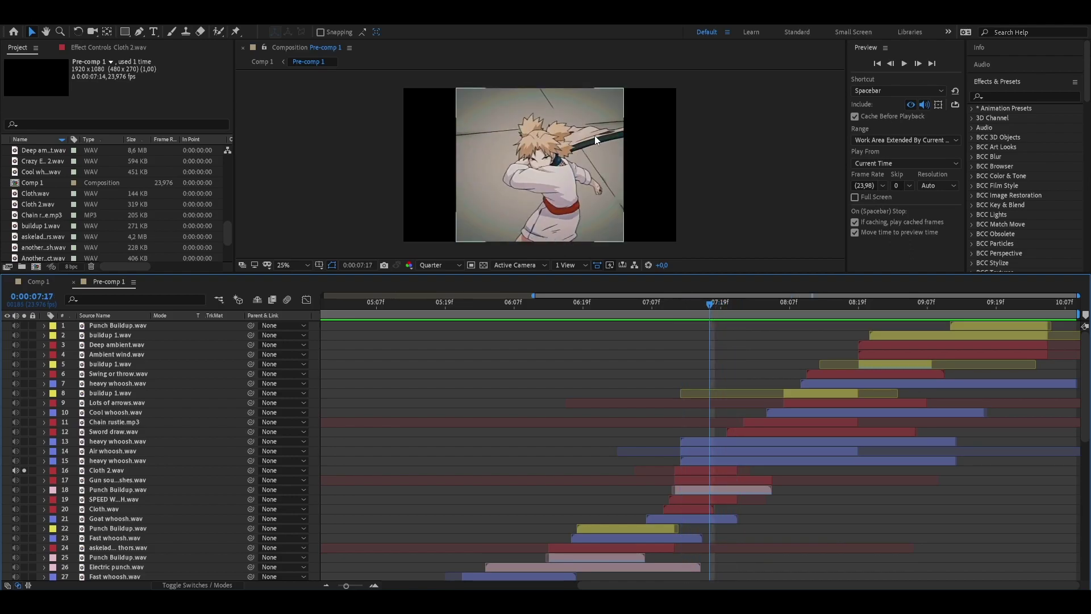
{"action": "left_click_drag", "start_coordinate": [710, 301], "coordinate": [674, 309]}
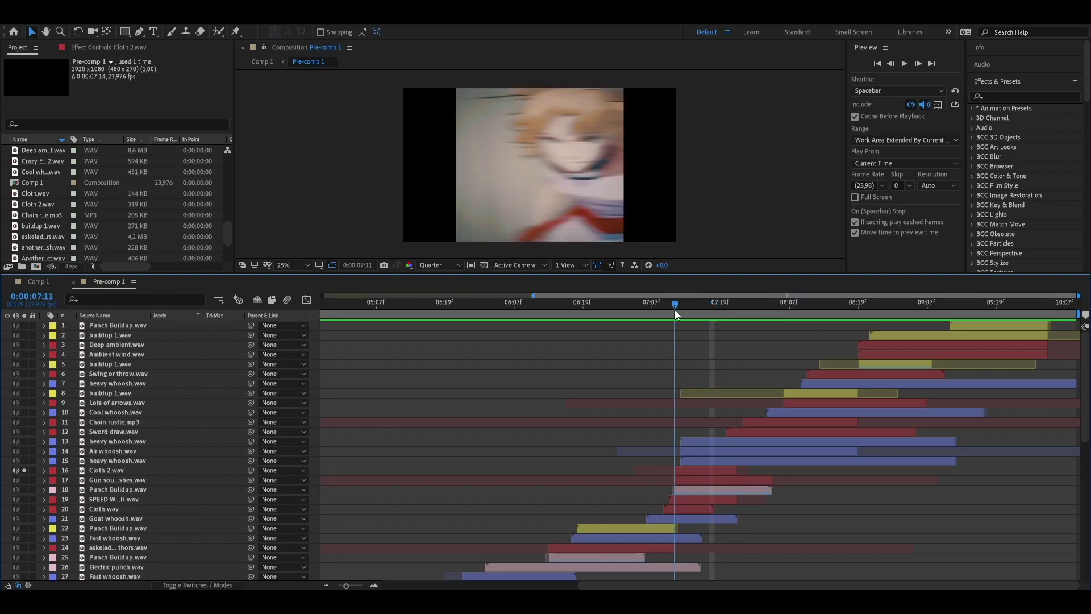
Step: Review Cloth 2.wav layer 16 and Gun sounds with whooshes.wav layer 17 against the frame at 0:00:07:14
{"action": "left_click", "coordinate": [104, 471]}
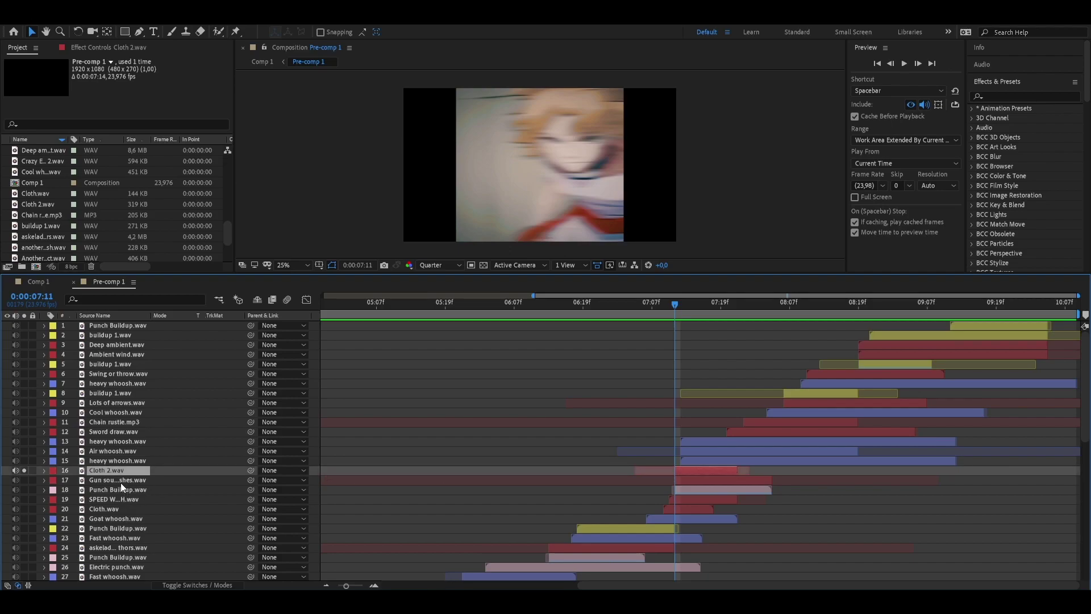
{"action": "left_click", "coordinate": [116, 481]}
{"action": "left_click", "coordinate": [115, 472]}
{"action": "mouse_move", "coordinate": [676, 307]}
{"action": "left_mouse_down"}
{"action": "mouse_move", "coordinate": [750, 306]}
{"action": "mouse_move", "coordinate": [692, 310]}
{"action": "left_mouse_up"}
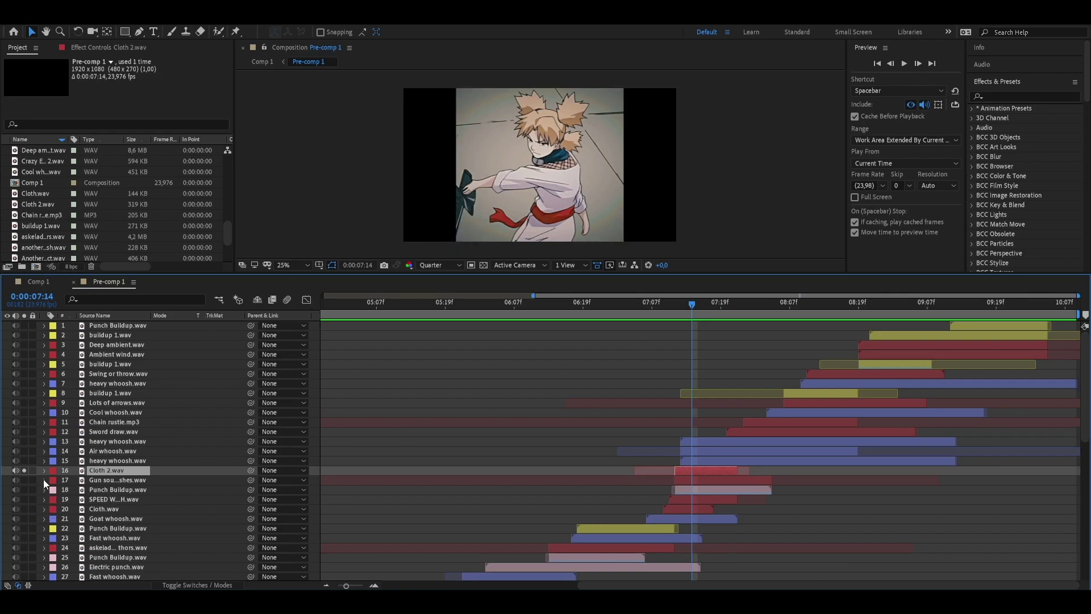
Step: Solo layers 19, 20 and 17, play them with Cloth 2.wav from 0:00:07:00, and check the frames at 0:00:07:11 and 0:00:07:21
{"action": "left_click", "coordinate": [704, 500]}
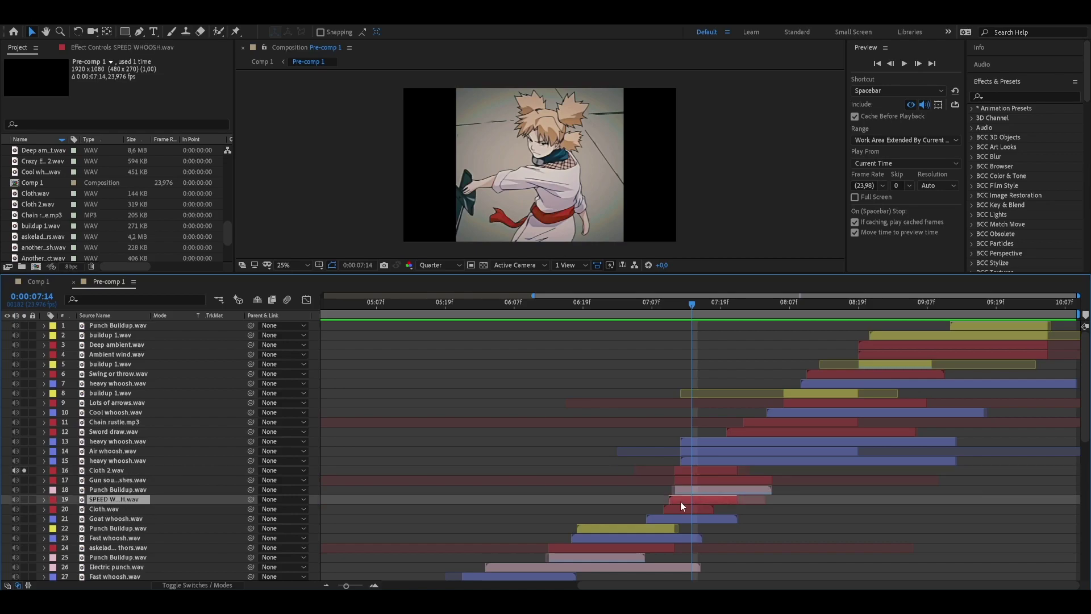
{"action": "left_click", "coordinate": [24, 508]}
{"action": "left_click", "coordinate": [123, 481]}
{"action": "left_click", "coordinate": [24, 480]}
{"action": "left_click", "coordinate": [663, 305]}
{"action": "key", "text": "space"}
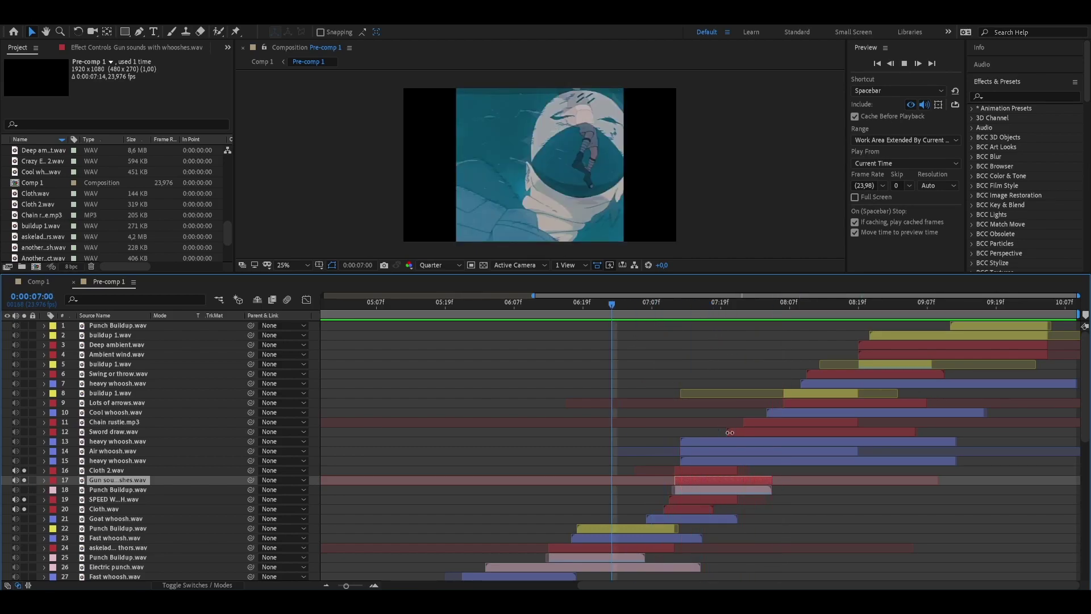
{"action": "key", "text": "space"}
{"action": "left_click_drag", "start_coordinate": [721, 306], "coordinate": [676, 315]}
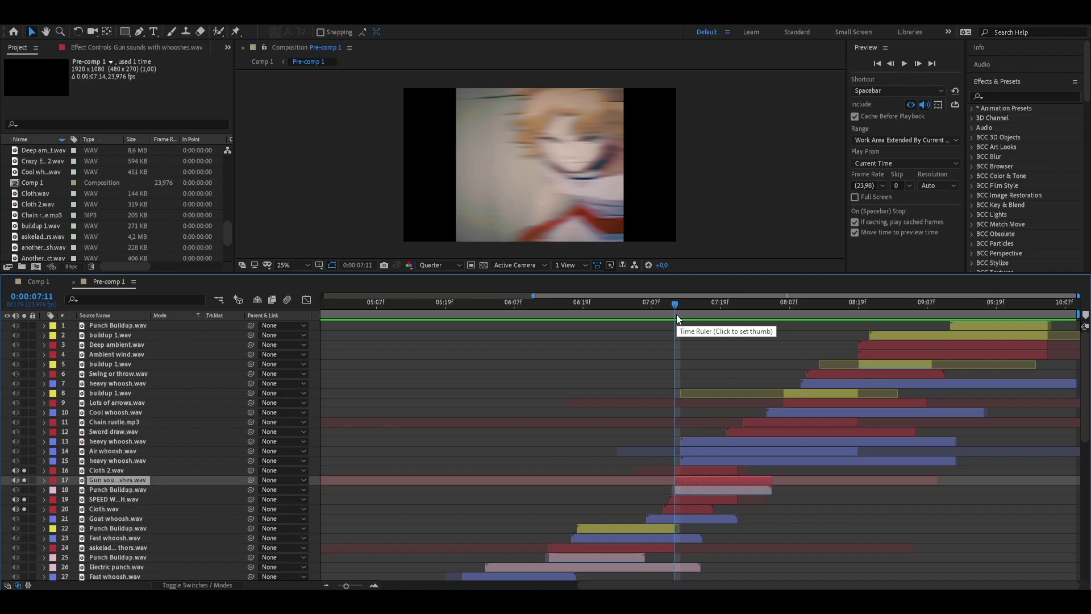
{"action": "left_click", "coordinate": [732, 306]}
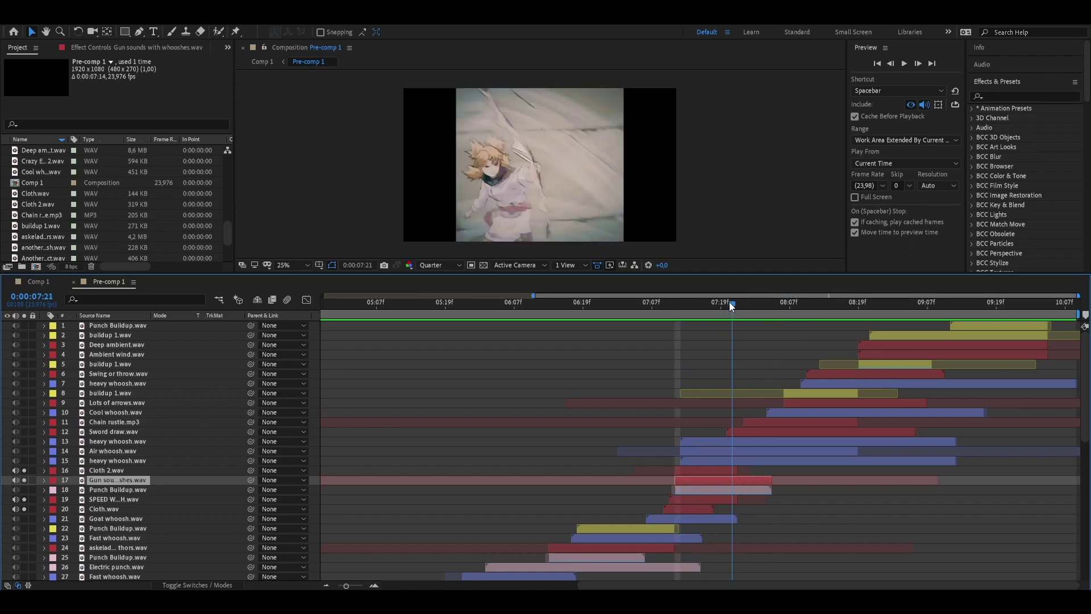
Step: Unsolo layers 16, 17, 19 and 20 and move the playhead to 0:00:08:16
{"action": "left_click", "coordinate": [25, 479]}
{"action": "left_click", "coordinate": [24, 508]}
{"action": "left_click_drag", "start_coordinate": [710, 308], "coordinate": [843, 381]}
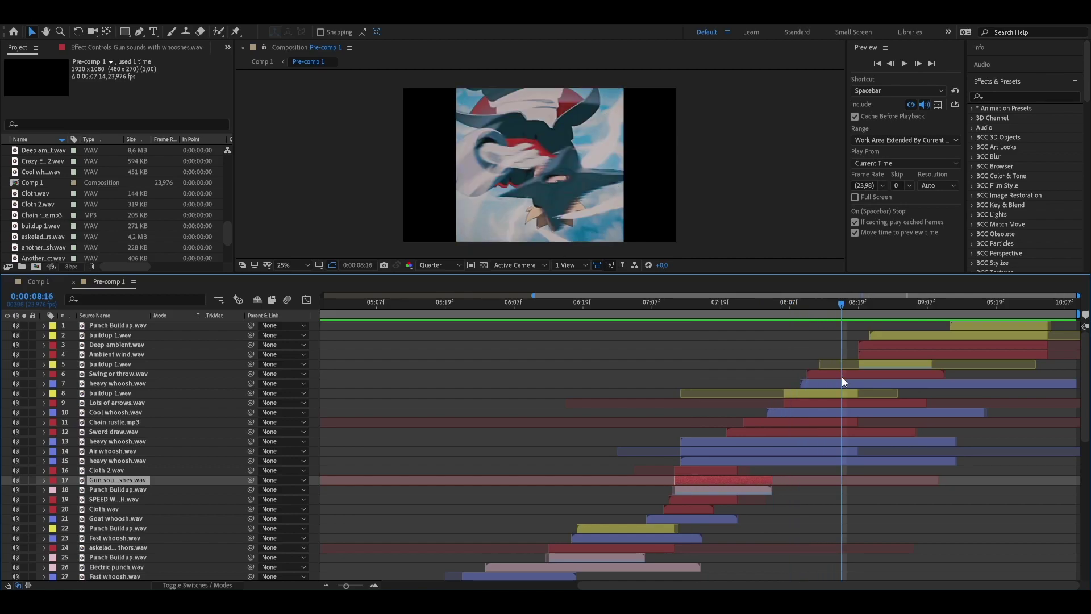
Step: Solo Swing or throw.wav layer 6, Lots of arrows.wav layer 9 and Chain rustle.mp3 layer 11 for the shot at 0:00:08:09
{"action": "left_click", "coordinate": [844, 373]}
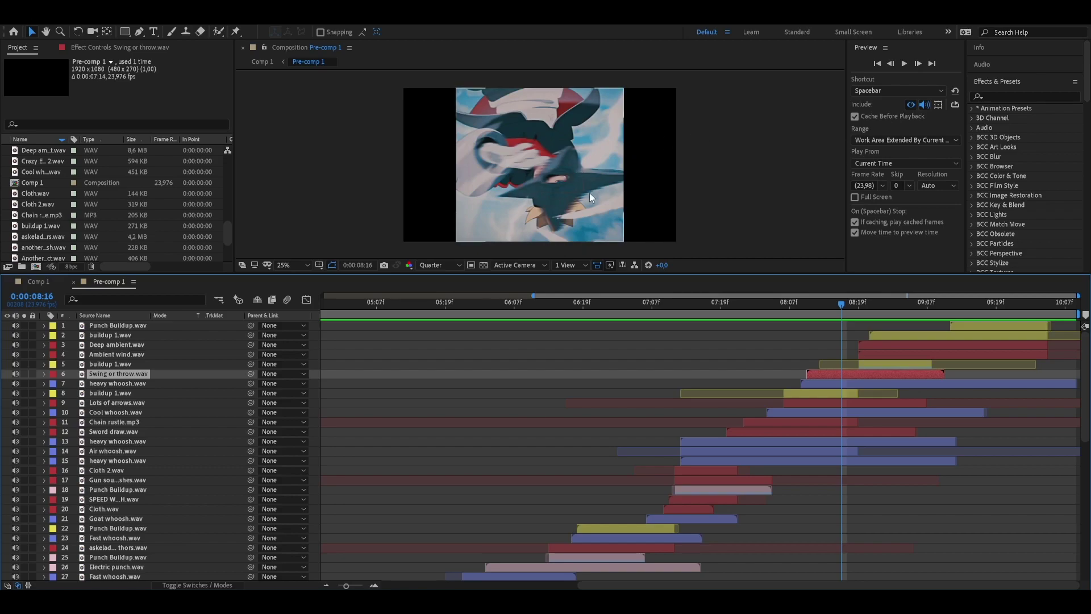
{"action": "left_click", "coordinate": [24, 373]}
{"action": "left_click", "coordinate": [822, 404]}
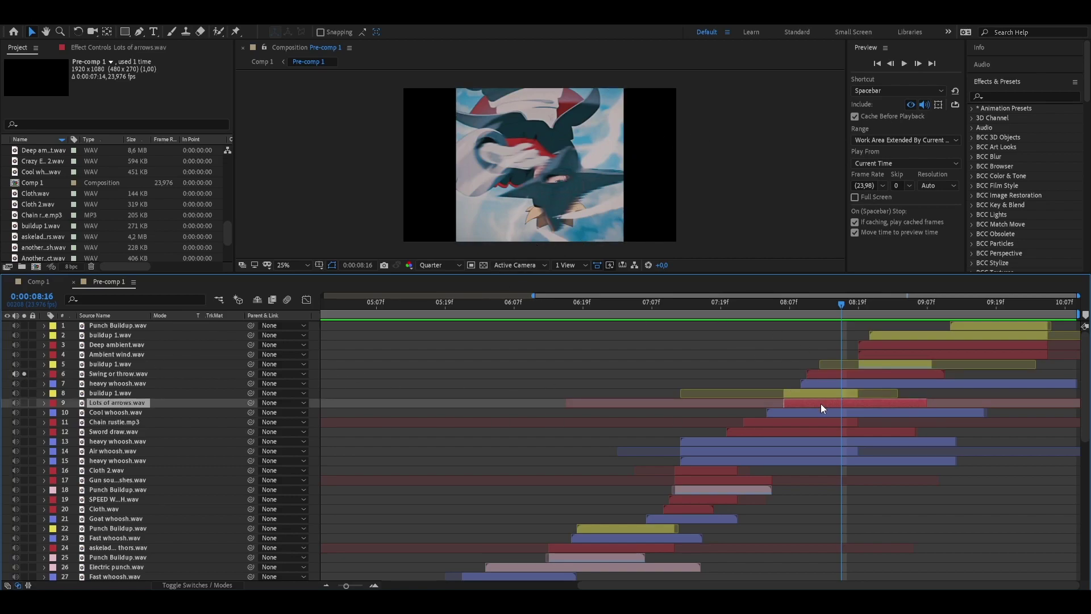
{"action": "left_click", "coordinate": [803, 307]}
{"action": "left_click", "coordinate": [24, 402]}
{"action": "left_click", "coordinate": [114, 422]}
{"action": "left_click", "coordinate": [24, 421]}
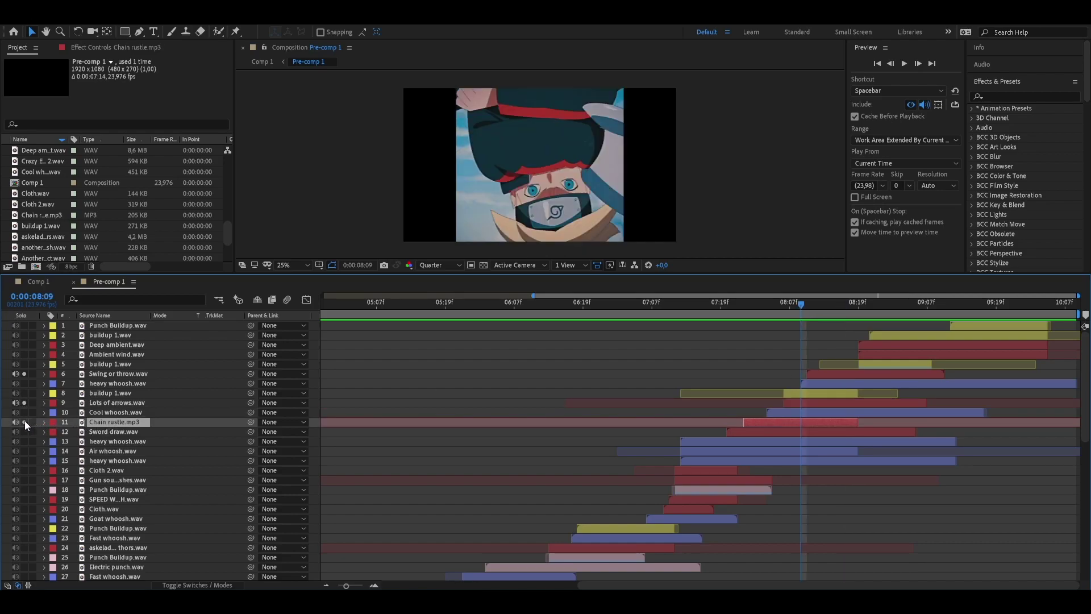
Step: Play soloed layers 6, 9 and 11 from 0:00:07:15 and check the frames at 0:00:07:19 and 0:00:07:23
{"action": "left_click_drag", "start_coordinate": [801, 305], "coordinate": [773, 305]}
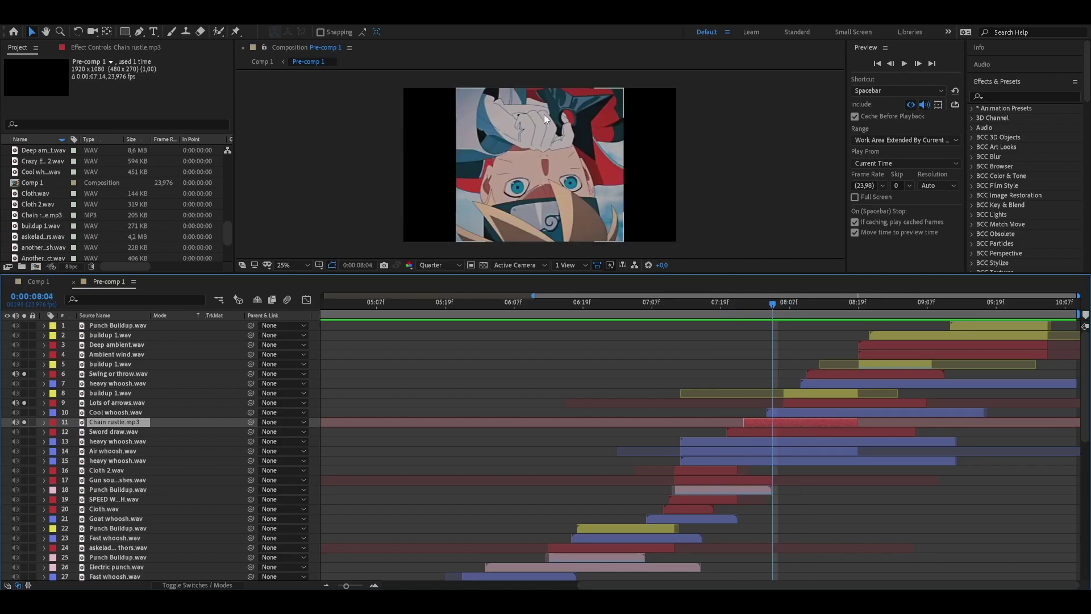
{"action": "left_click_drag", "start_coordinate": [768, 305], "coordinate": [720, 307]}
{"action": "key", "text": "space"}
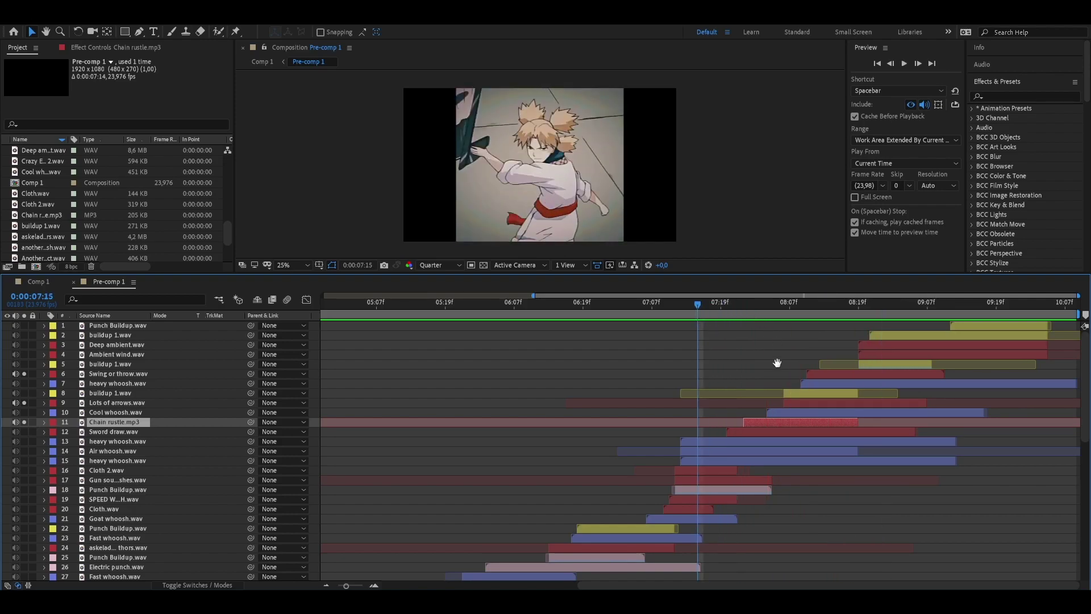
{"action": "left_click", "coordinate": [720, 302]}
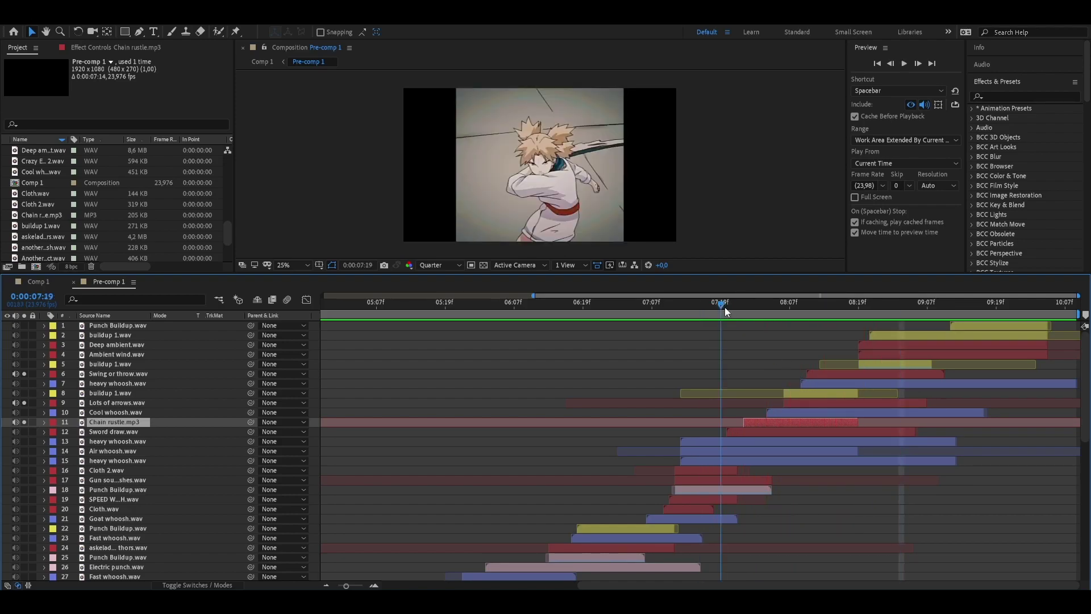
{"action": "left_click", "coordinate": [741, 310]}
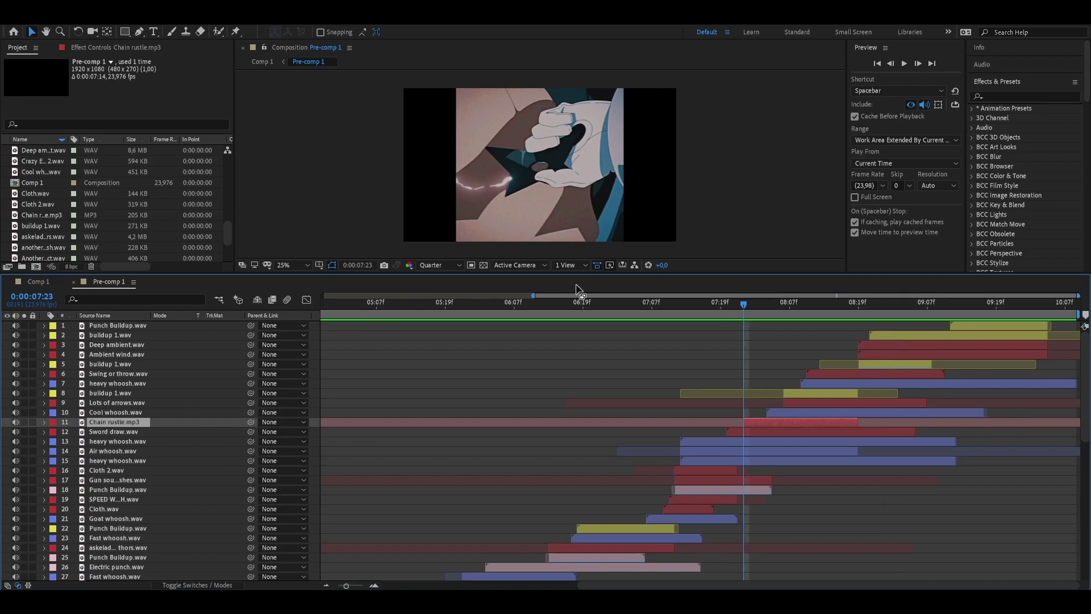
Step: Solo layers 1 to 4, including Deep ambient.wav and Ambient wind.wav, and play the closing shot from 0:00:08:18
{"action": "left_click_drag", "start_coordinate": [800, 305], "coordinate": [872, 345]}
{"action": "key", "text": "space"}
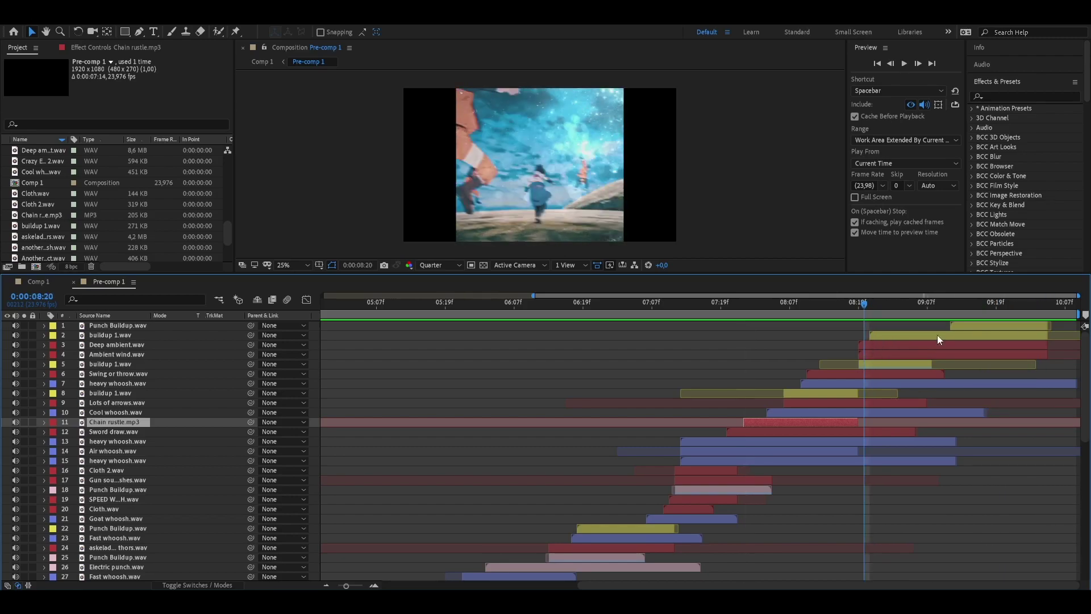
{"action": "key", "text": "space"}
{"action": "left_click", "coordinate": [220, 340]}
{"action": "left_click", "coordinate": [24, 345]}
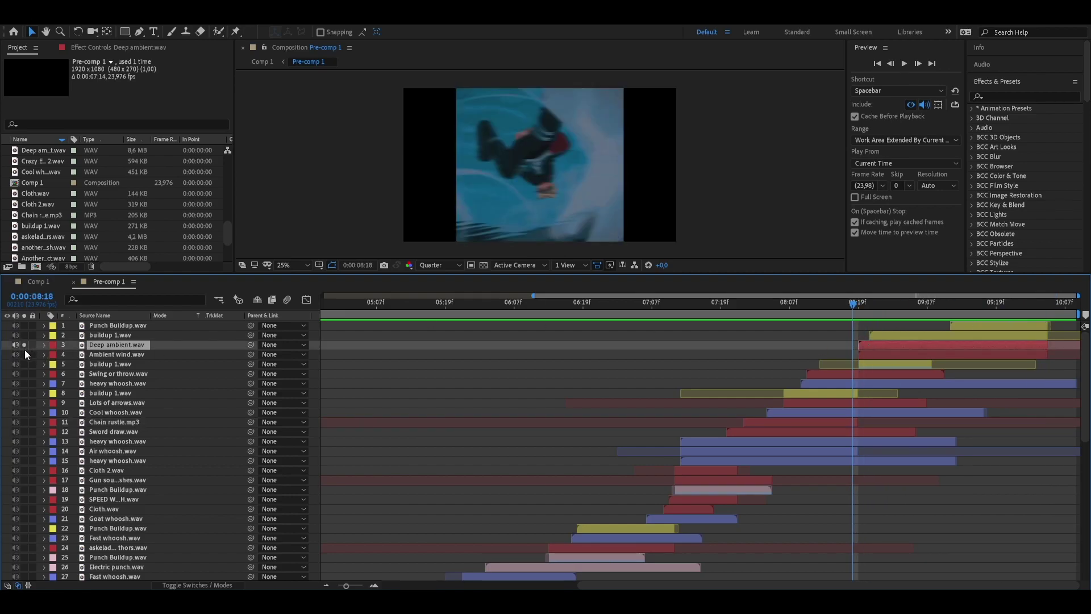
{"action": "left_click", "coordinate": [115, 353]}
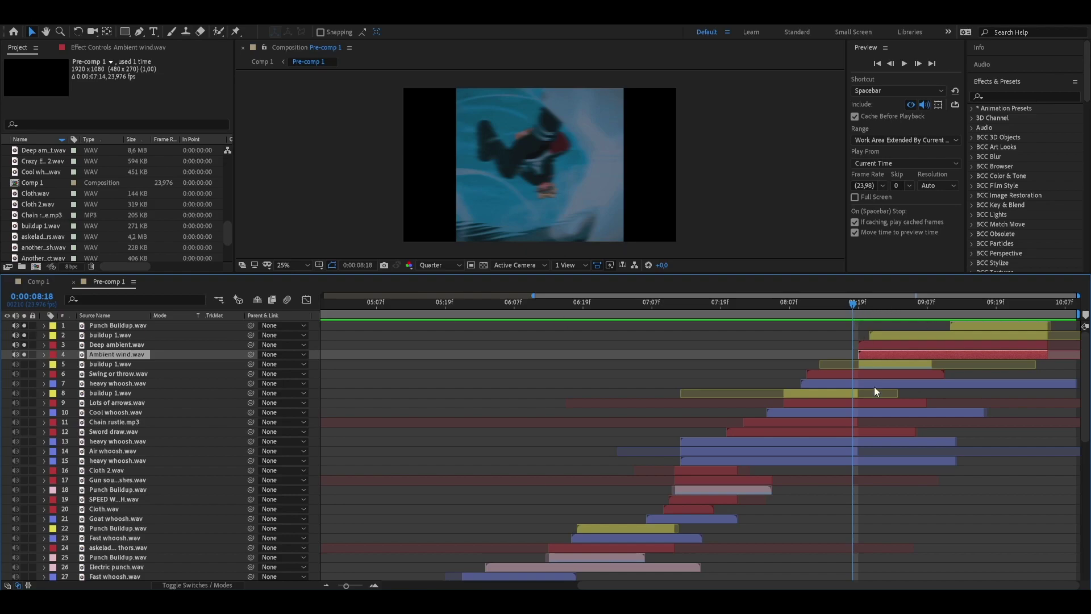
{"action": "key", "text": "space"}
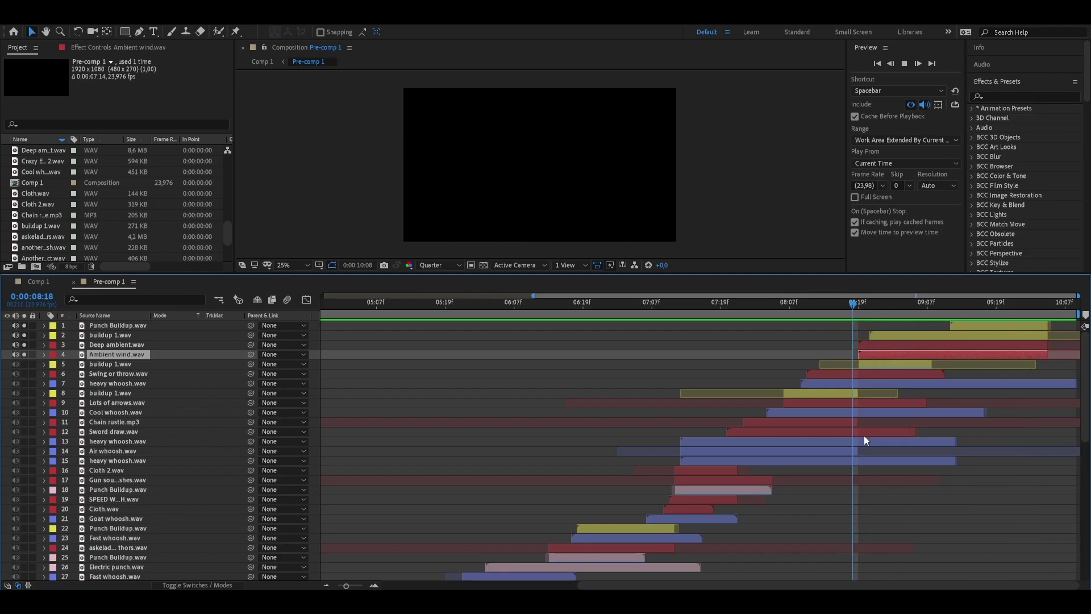
{"action": "key", "text": "space"}
Step: Check the frame at 0:00:09:11, return the playhead to 0:00:02:19 and unsolo layers 1 to 4
{"action": "left_click", "coordinate": [326, 585]}
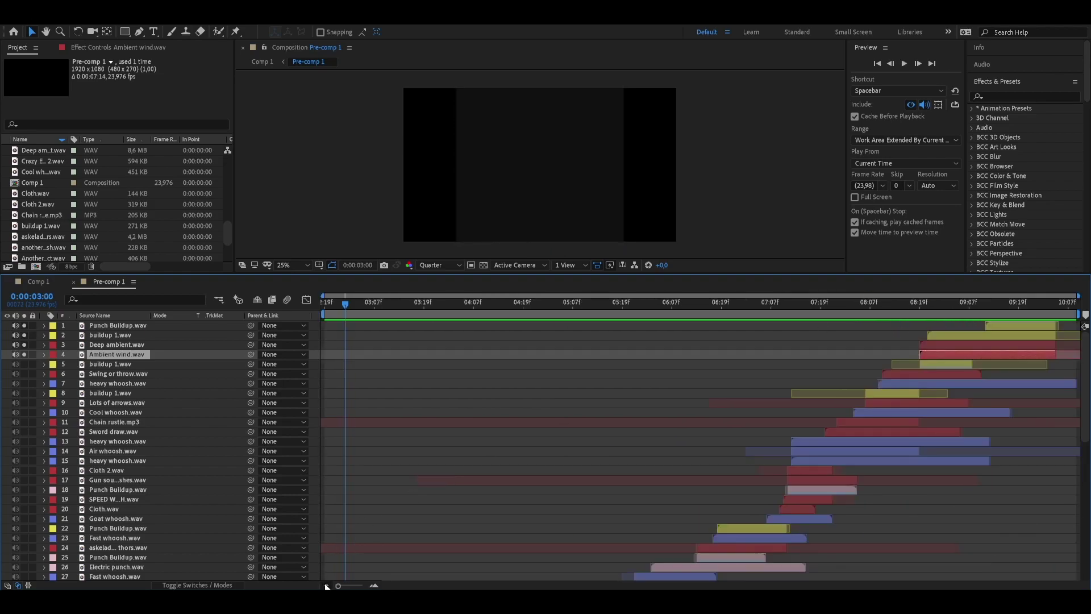
{"action": "left_click", "coordinate": [987, 301]}
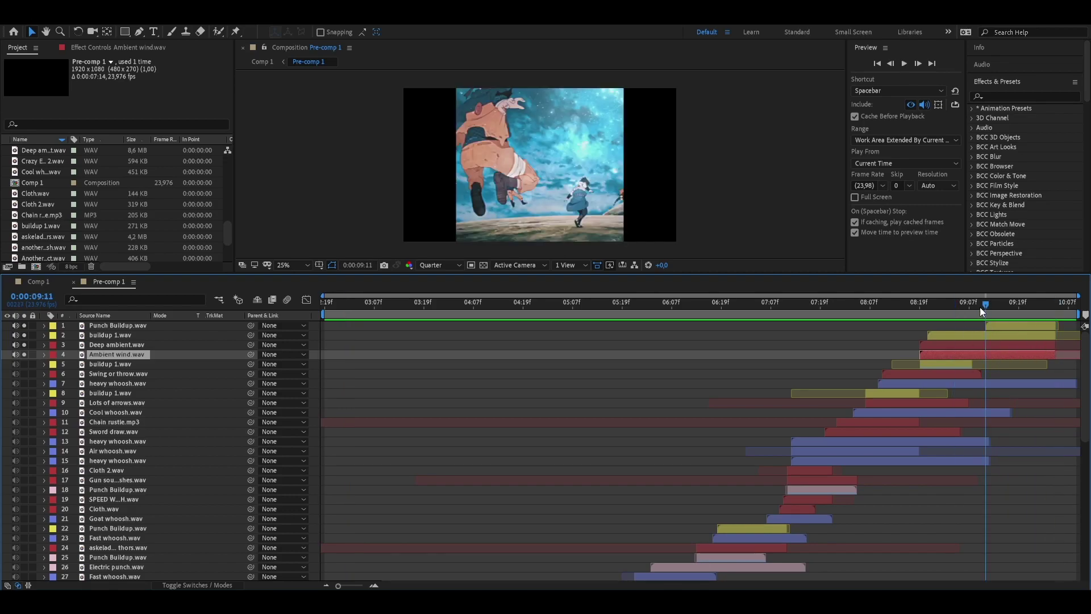
{"action": "key", "text": "Home"}
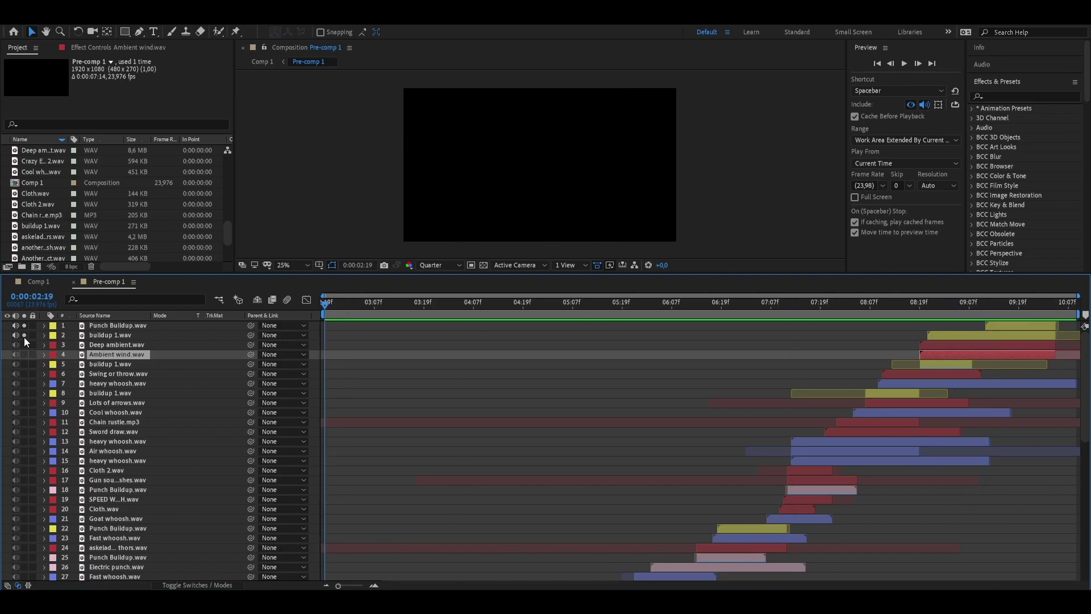
{"action": "left_click_drag", "start_coordinate": [24, 337], "coordinate": [25, 325]}
Step: Briefly solo the another whoosh layer 59 to review its placement at the start of the edit
{"action": "left_click_drag", "start_coordinate": [1078, 296], "coordinate": [868, 297]}
{"action": "scroll", "coordinate": [505, 406], "scroll_direction": "down", "scroll_amount": 10}
{"action": "left_click", "coordinate": [397, 565]}
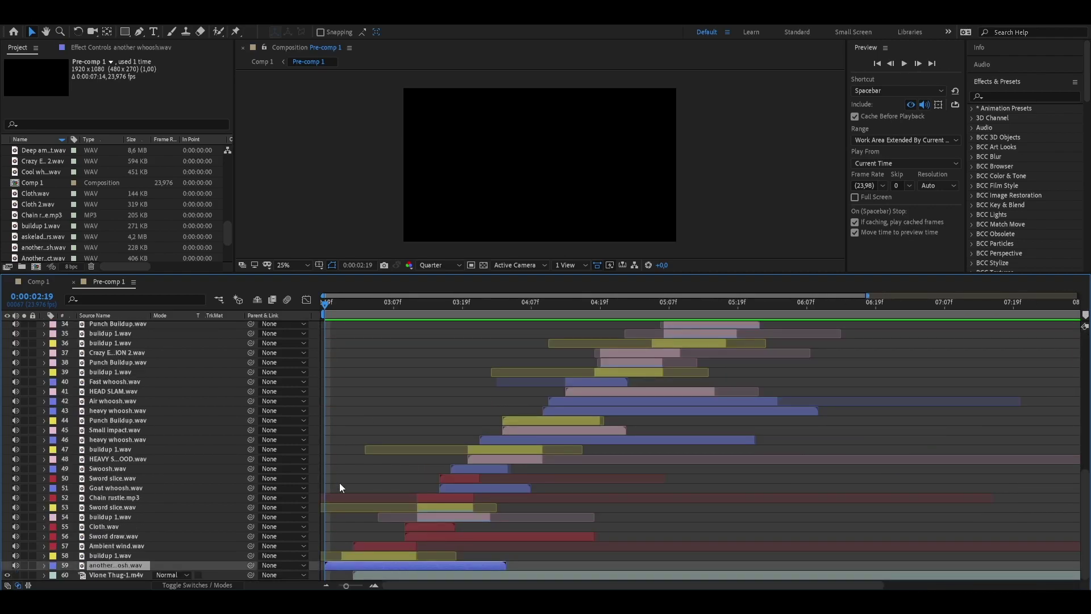
{"action": "left_click", "coordinate": [24, 566]}
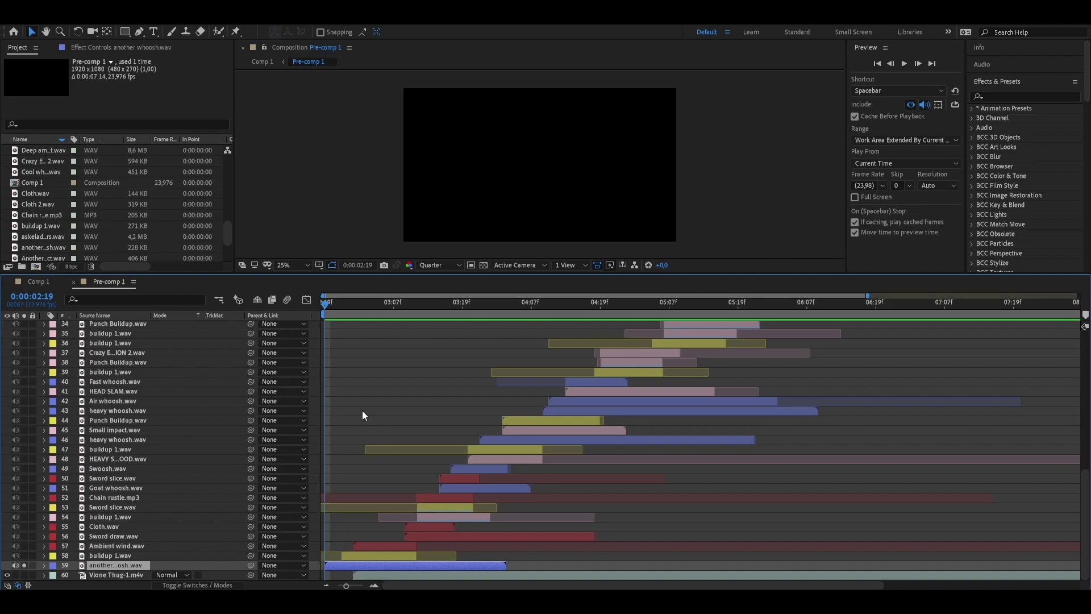
{"action": "left_click", "coordinate": [25, 565]}
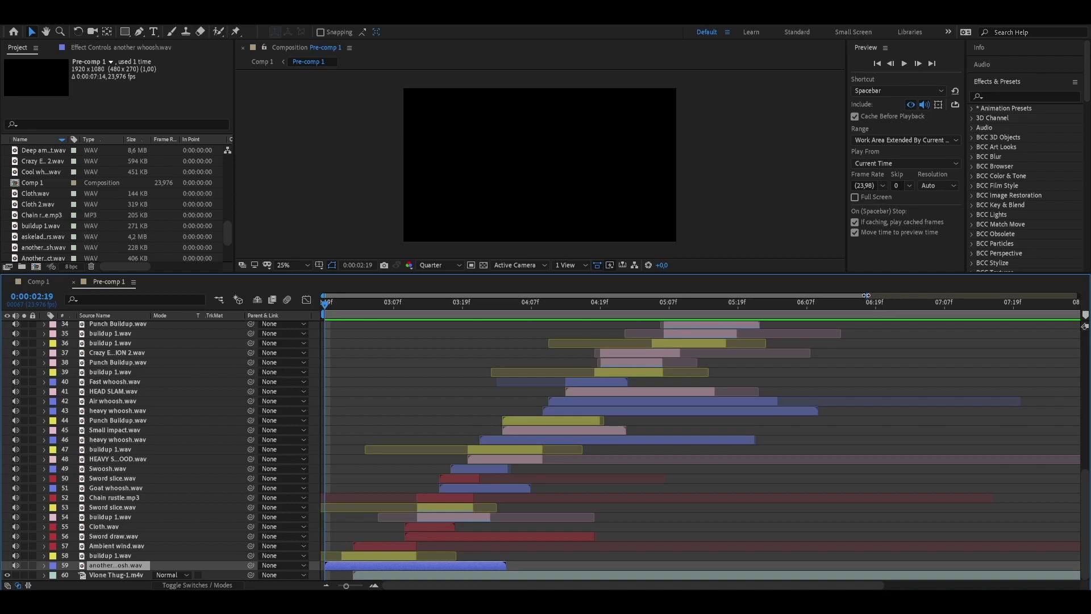
Step: Solo the heavy sword slash layer 48 and Sword slice.wav layer 53, and scrub between 0:00:03:21 and 0:00:03:12
{"action": "left_click_drag", "start_coordinate": [866, 295], "coordinate": [677, 296]}
{"action": "left_click_drag", "start_coordinate": [438, 312], "coordinate": [551, 341]}
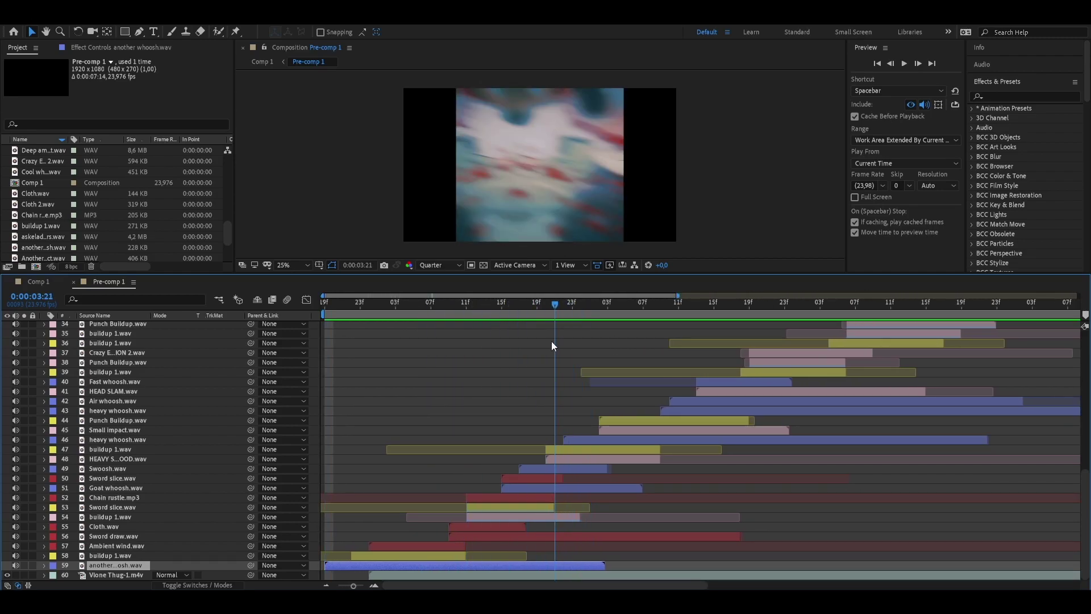
{"action": "left_click", "coordinate": [568, 456]}
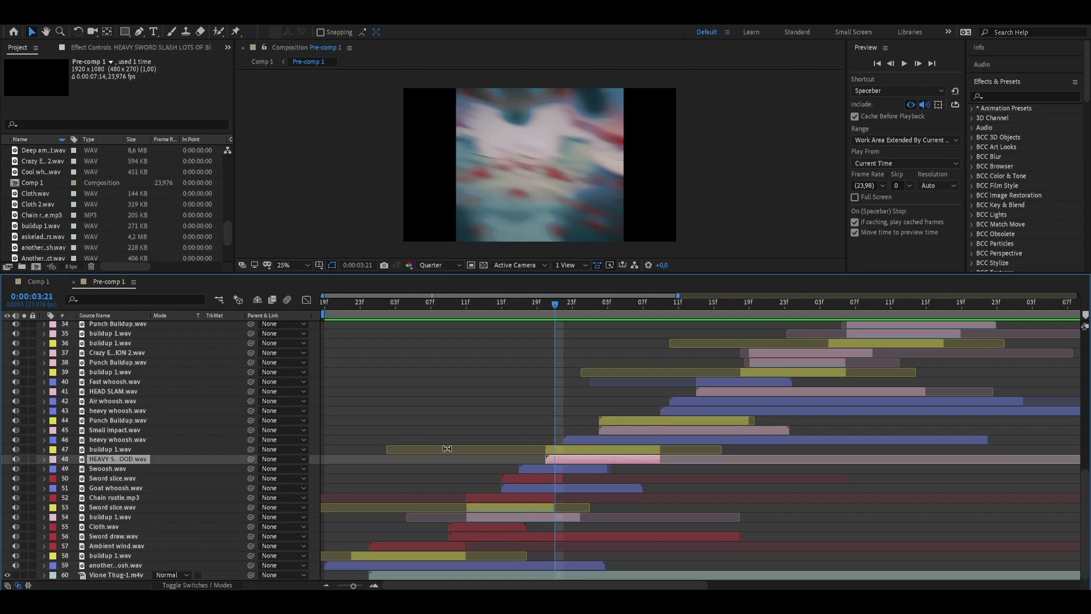
{"action": "left_click", "coordinate": [23, 459]}
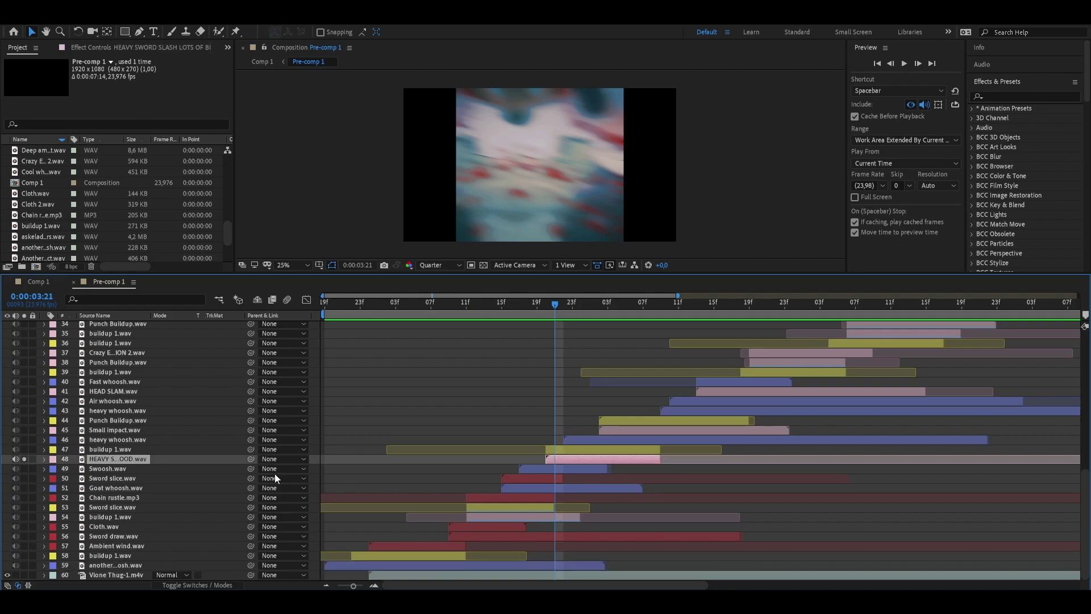
{"action": "left_click", "coordinate": [549, 478]}
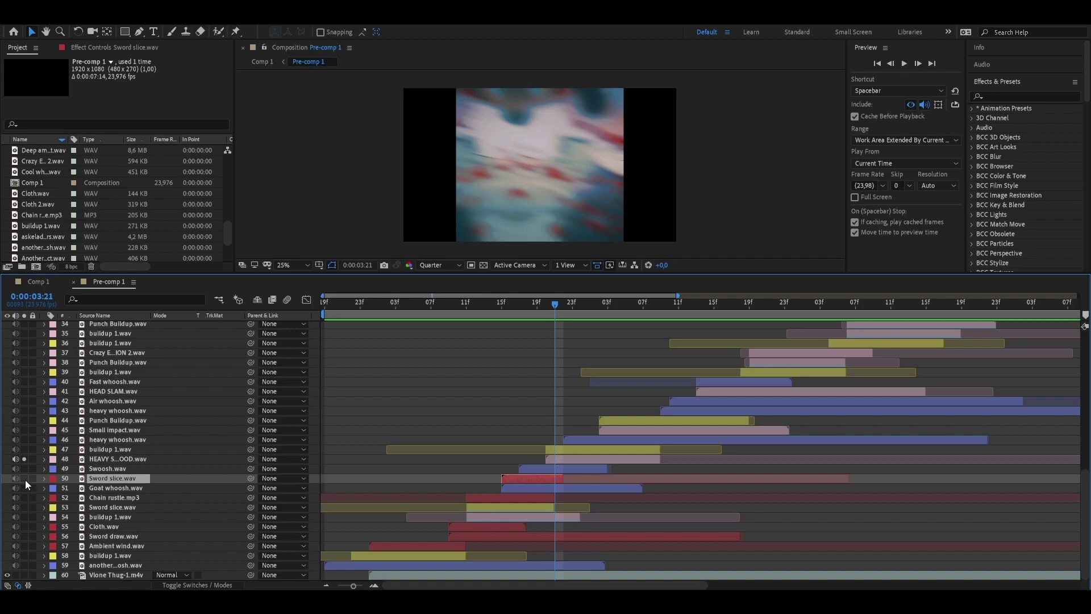
{"action": "left_click", "coordinate": [103, 508]}
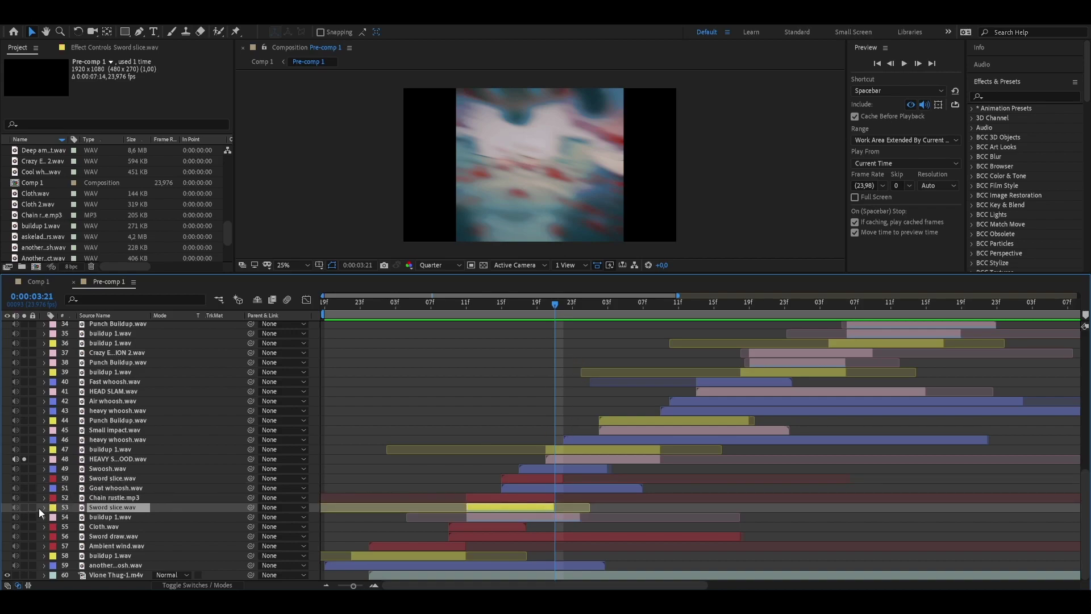
{"action": "left_click_drag", "start_coordinate": [550, 304], "coordinate": [487, 320]}
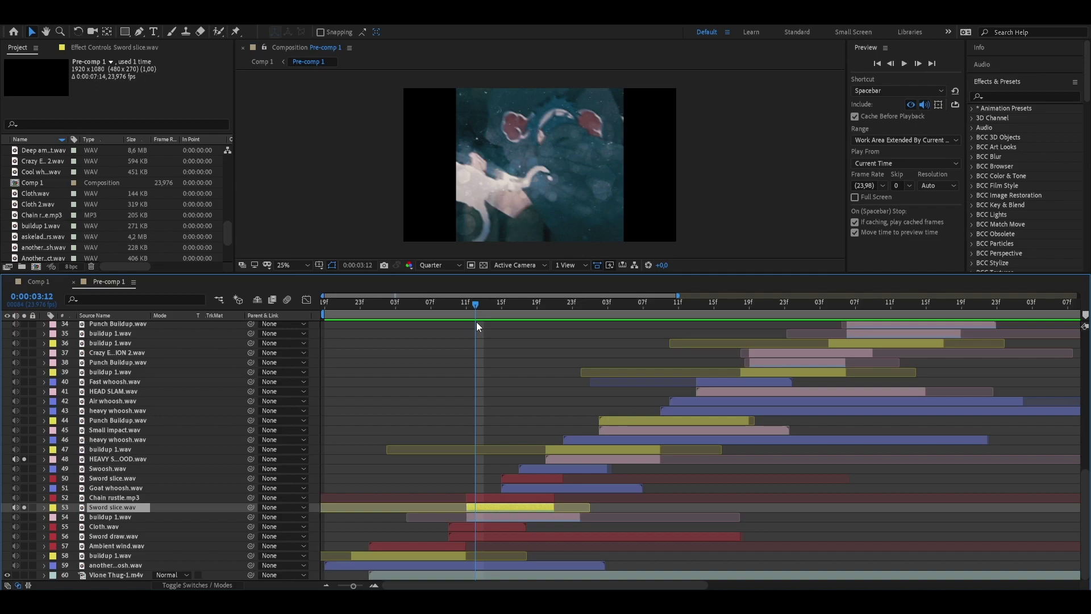
Step: Play the soloed sword slash and Sword slice.wav layers and return the playhead to the blurred transition at 0:00:03:21
{"action": "key", "text": "space"}
{"action": "left_click", "coordinate": [582, 307]}
{"action": "key", "text": "space"}
{"action": "left_click", "coordinate": [544, 304]}
{"action": "left_click_drag", "start_coordinate": [546, 305], "coordinate": [551, 329]}
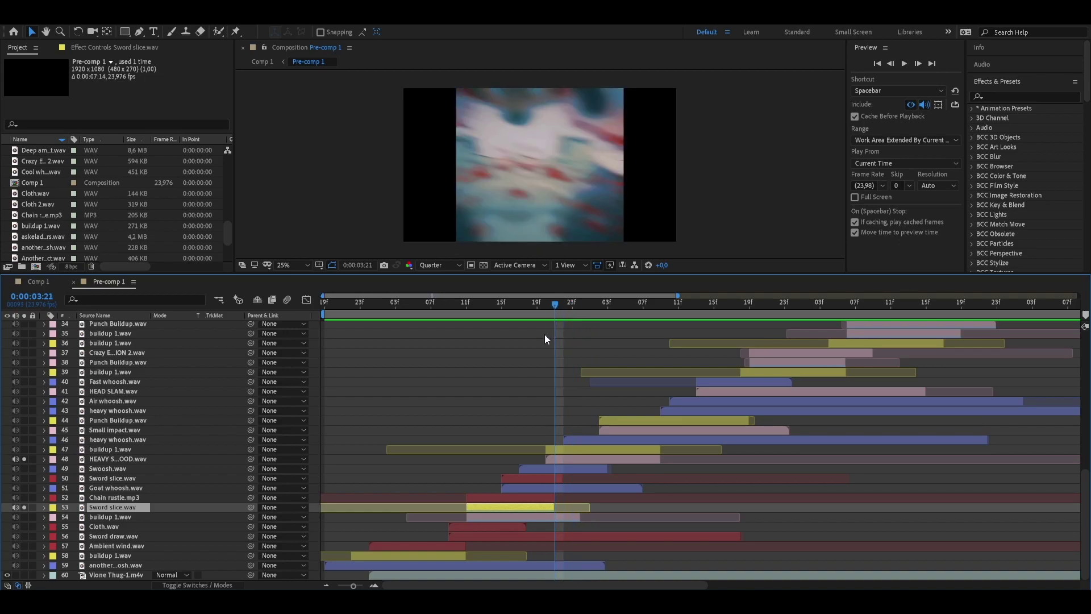
Step: Unsolo layers 48 and 53, then compare Goat whoosh.wav layer 51's waveform peak with the frame at 0:00:03:20
{"action": "left_click", "coordinate": [24, 507]}
{"action": "left_click", "coordinate": [24, 458]}
{"action": "left_click", "coordinate": [565, 489]}
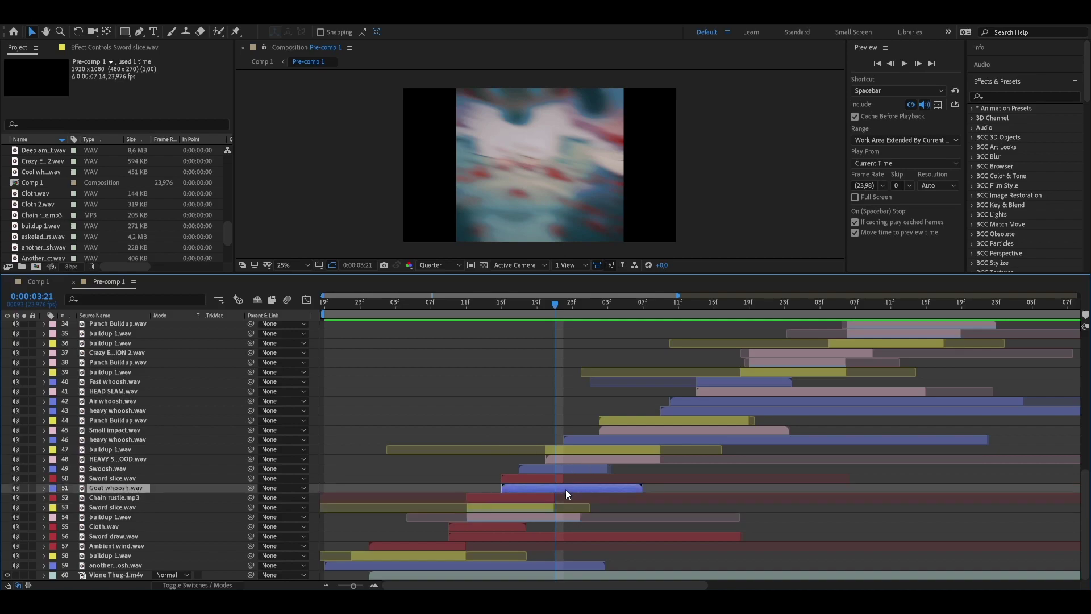
{"action": "key", "text": "l"}
{"action": "key", "text": "l"}
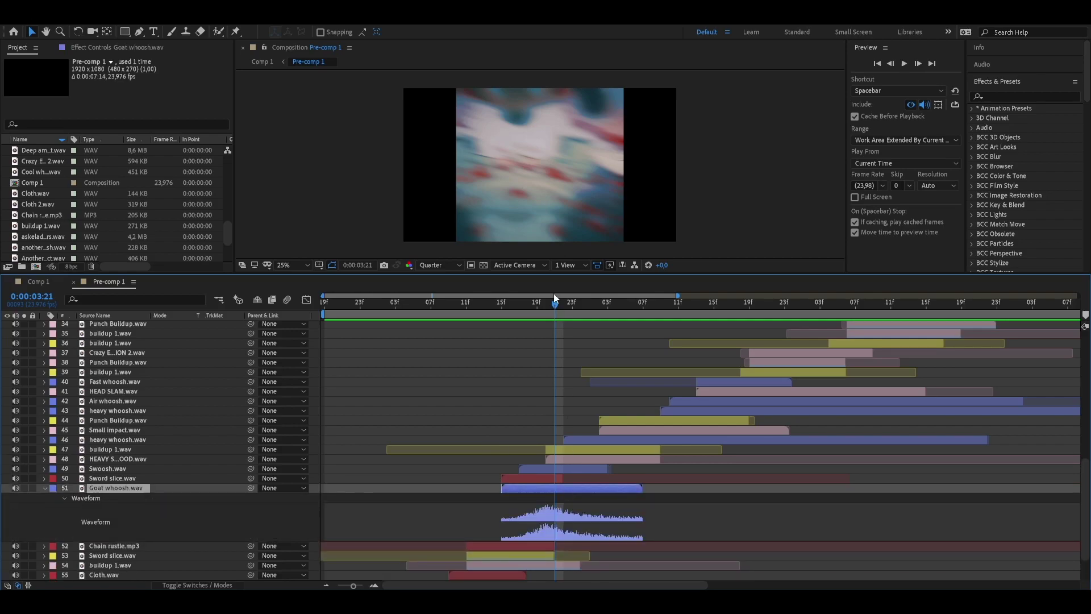
{"action": "key", "text": "Page_Up"}
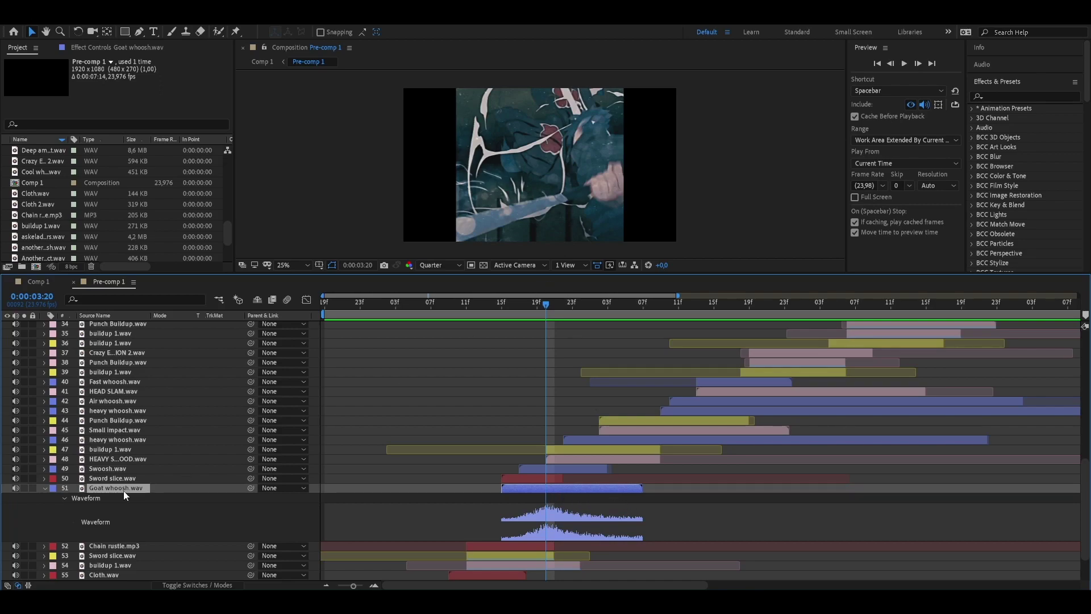
{"action": "key", "text": "l"}
{"action": "key", "text": "l"}
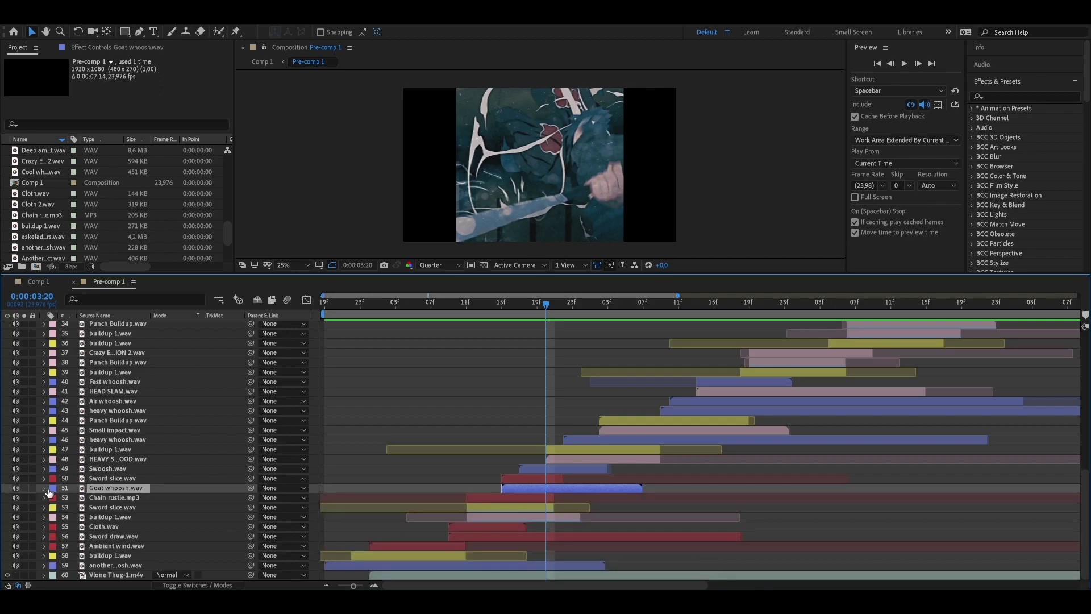
Step: Solo Goat whoosh.wav layer 51, Sword slice.wav layer 53 and the heavy sword slash layer 48 together
{"action": "left_click", "coordinate": [24, 488]}
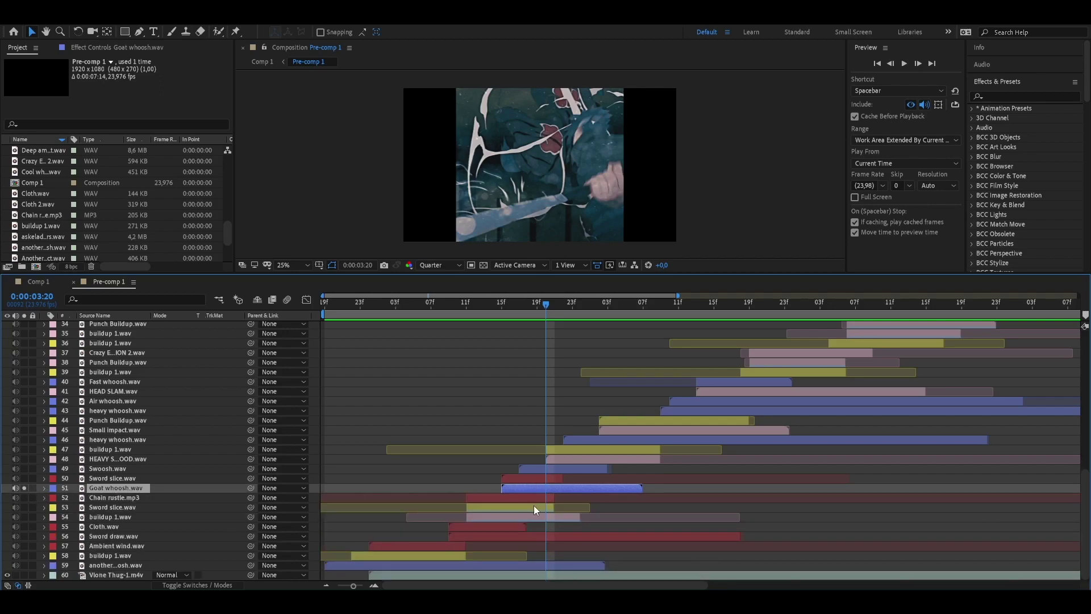
{"action": "left_click", "coordinate": [533, 508]}
{"action": "left_click", "coordinate": [24, 508]}
{"action": "left_click", "coordinate": [414, 459]}
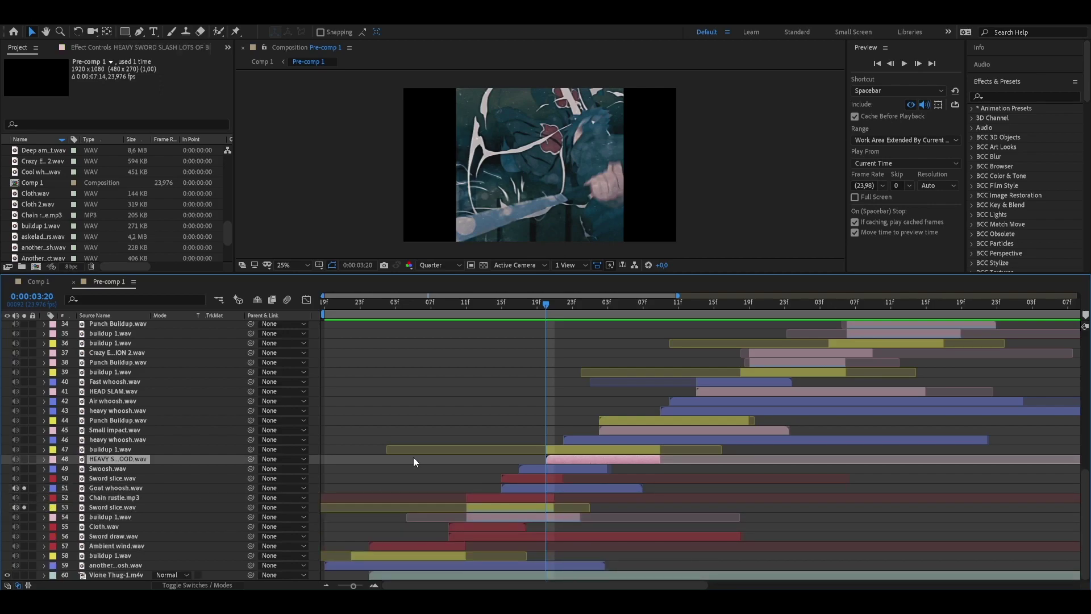
Step: Play layers 48, 51 and 53 from 0:00:03:08 and 0:00:03:09, return to 0:00:03:20 and unsolo them
{"action": "left_click", "coordinate": [448, 313]}
{"action": "key", "text": "space"}
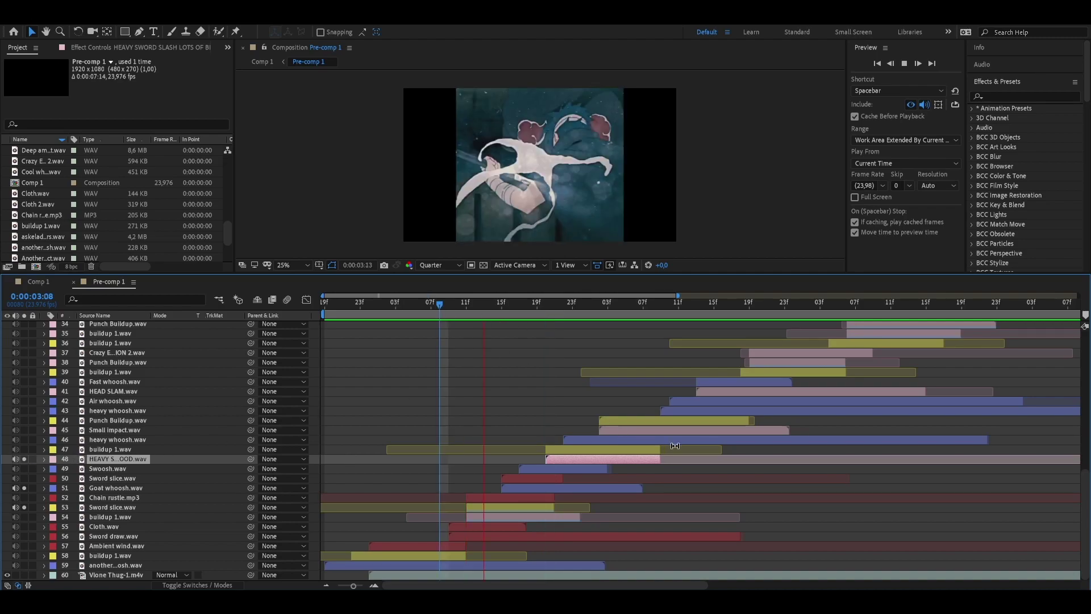
{"action": "key", "text": "space"}
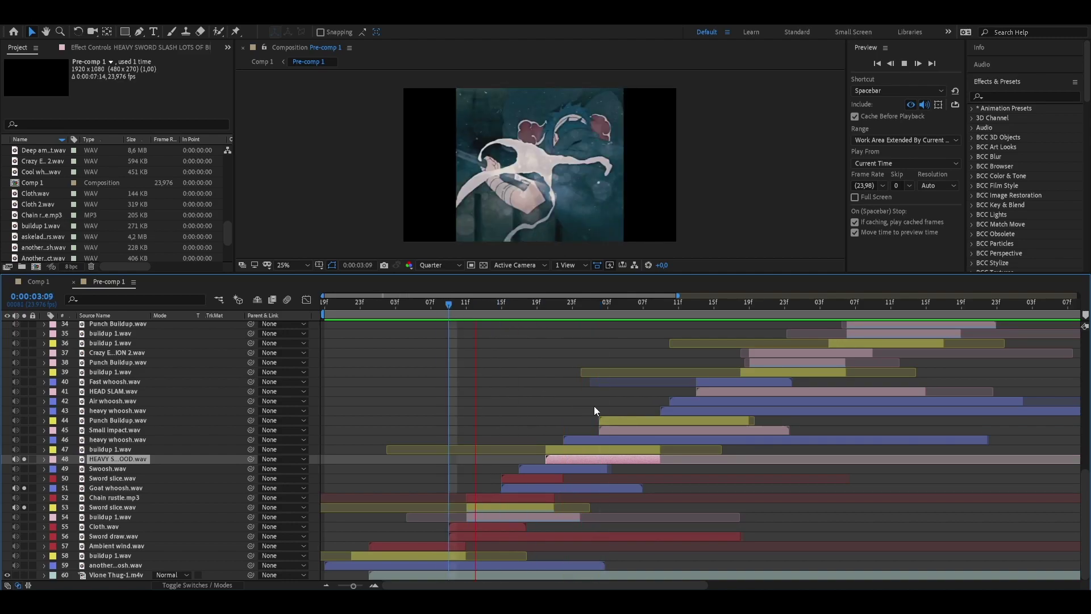
{"action": "key", "text": "space"}
{"action": "left_click", "coordinate": [544, 305]}
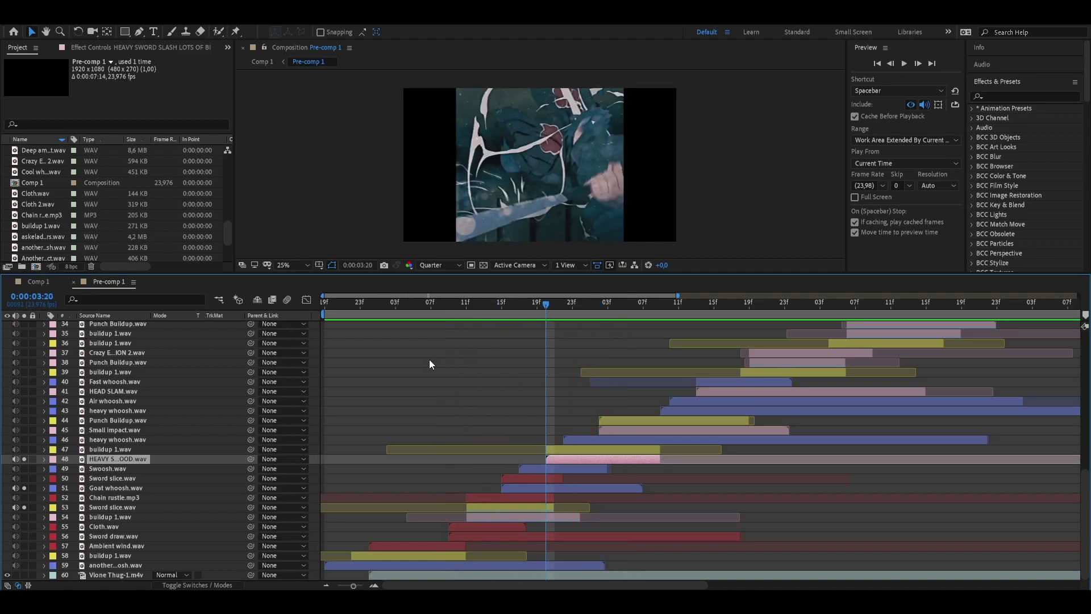
{"action": "left_click_drag", "start_coordinate": [22, 486], "coordinate": [26, 504]}
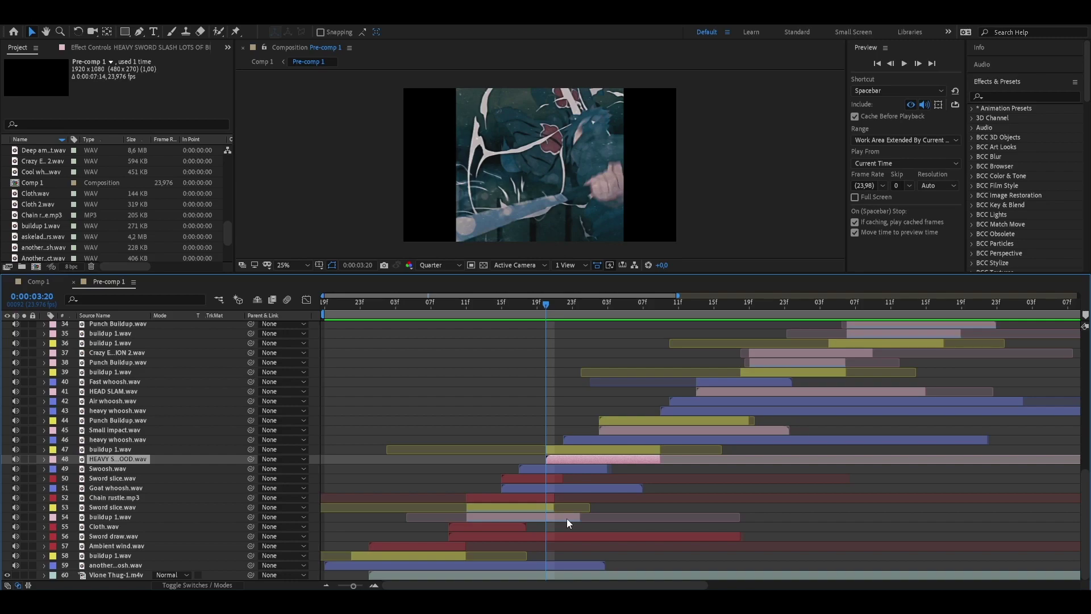
Step: Scrub the edit between 0:00:03:05 and 0:00:04:22, stopping at the close-up frame at 0:00:04:16
{"action": "left_click_drag", "start_coordinate": [548, 302], "coordinate": [776, 324]}
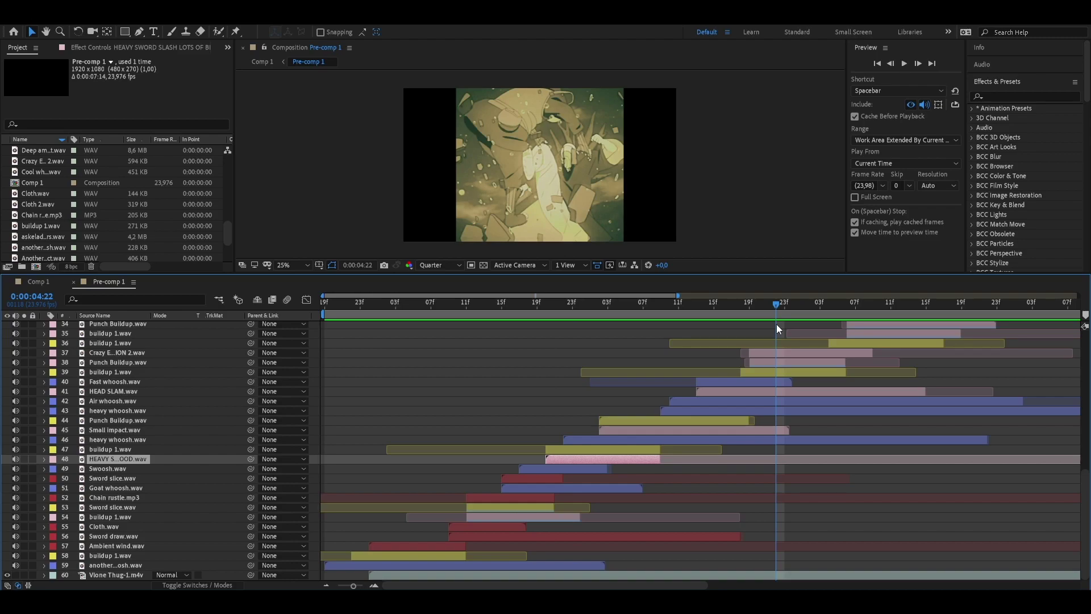
{"action": "left_click", "coordinate": [414, 305]}
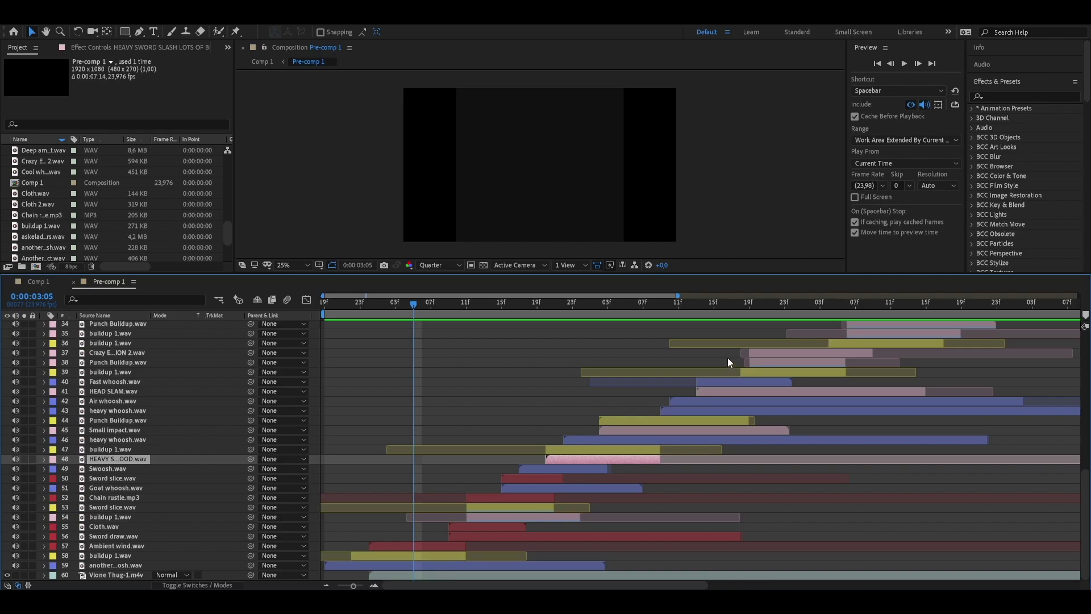
{"action": "left_click_drag", "start_coordinate": [666, 305], "coordinate": [722, 306]}
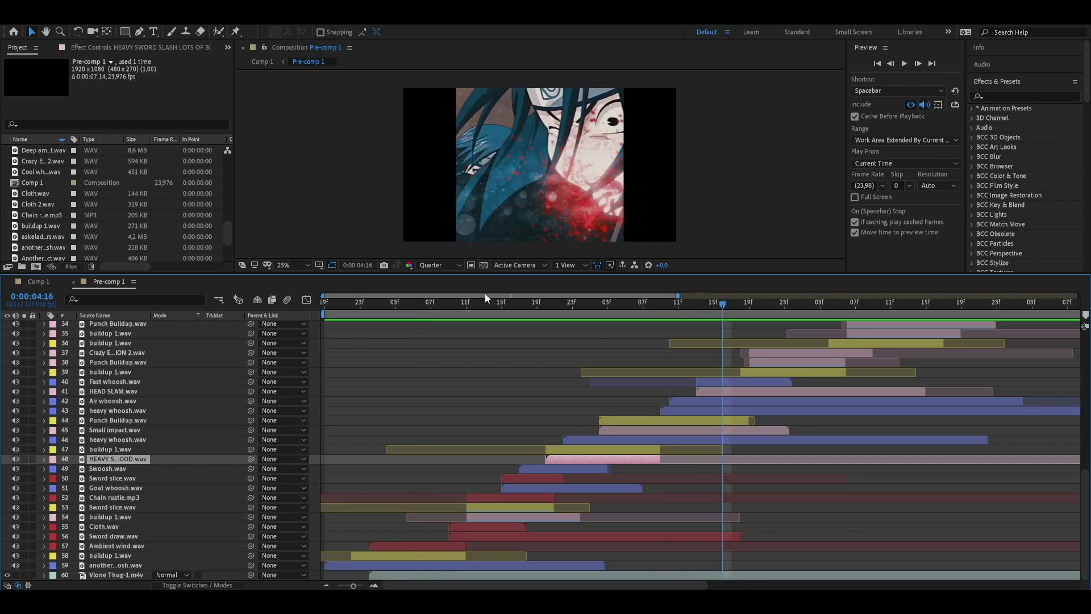
Step: Select Fast whoosh.wav layer 40 and reveal its audio waveform beside the 0:00:04:16 frame
{"action": "left_click_drag", "start_coordinate": [485, 293], "coordinate": [538, 298]}
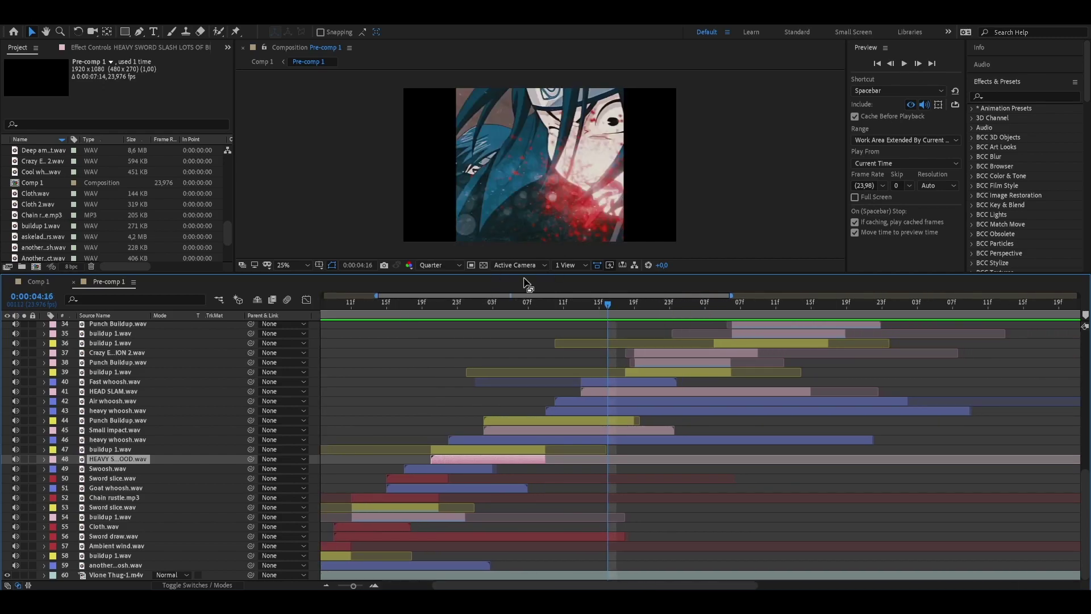
{"action": "left_click_drag", "start_coordinate": [379, 295], "coordinate": [442, 295]}
{"action": "scroll", "coordinate": [614, 408], "scroll_direction": "up", "scroll_amount": 3}
{"action": "scroll", "coordinate": [739, 512], "scroll_direction": "down", "scroll_amount": 2}
{"action": "left_click", "coordinate": [493, 407]}
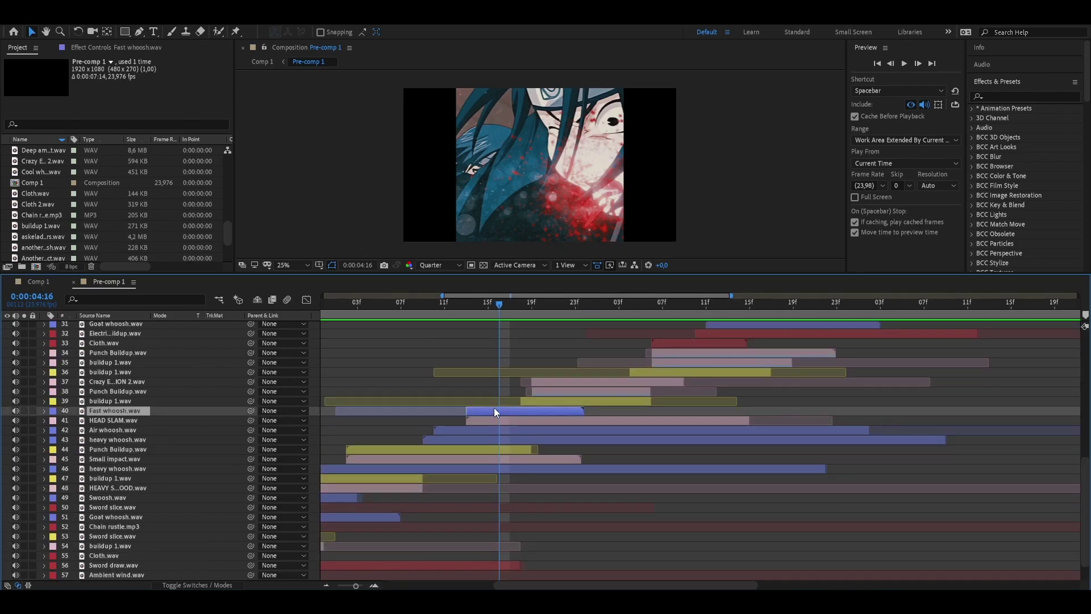
{"action": "key", "text": "l"}
{"action": "key", "text": "l"}
{"action": "key", "text": "l"}
{"action": "key", "text": "l"}
{"action": "key", "text": "l"}
{"action": "key", "text": "l"}
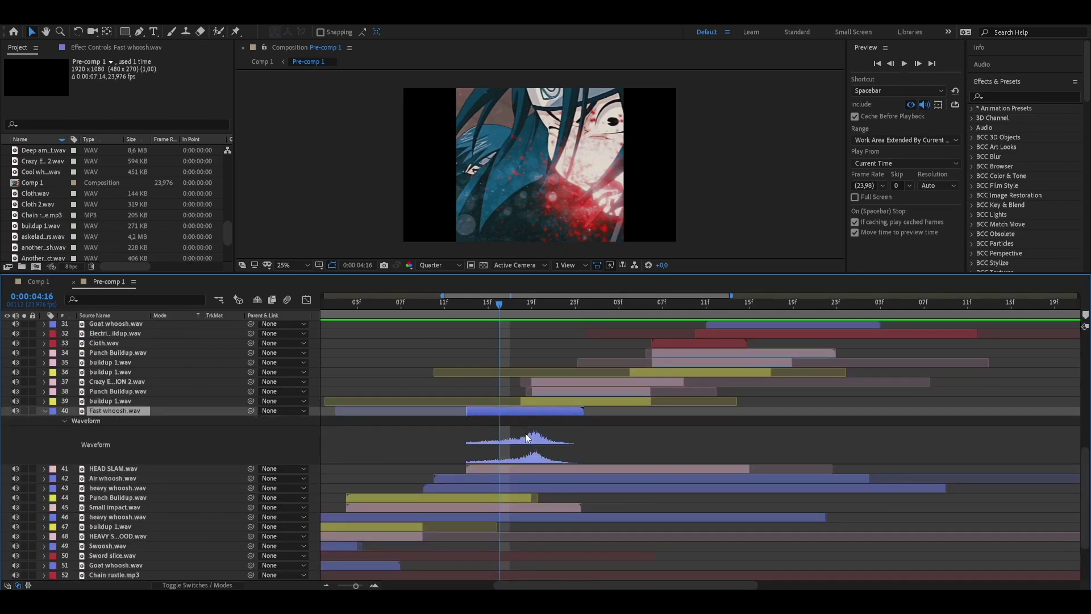
Step: Play the transition with Fast whoosh.wav layer 40 soloed, then check the frames at 0:00:04:16 and 0:00:04:17
{"action": "left_click", "coordinate": [441, 308]}
{"action": "key", "text": "space"}
{"action": "key", "text": "space"}
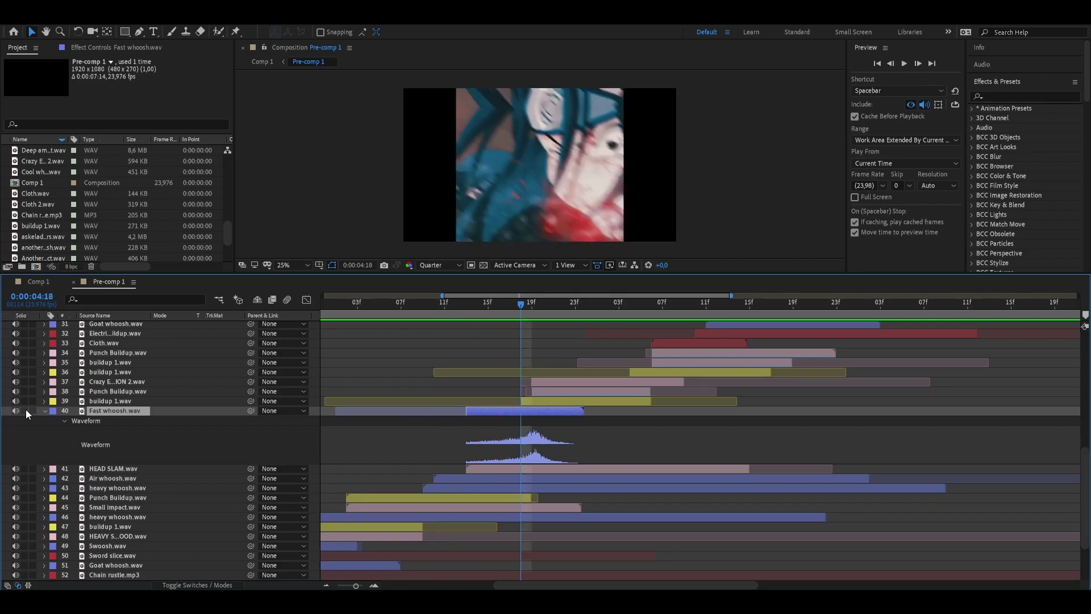
{"action": "left_click", "coordinate": [464, 305]}
{"action": "key", "text": "space"}
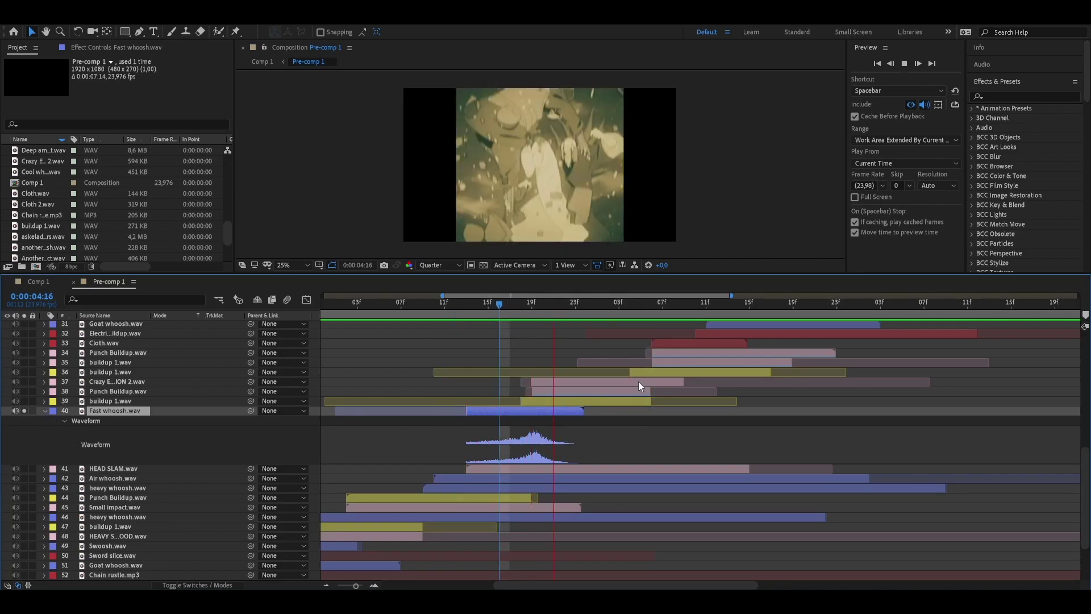
{"action": "left_click", "coordinate": [499, 308]}
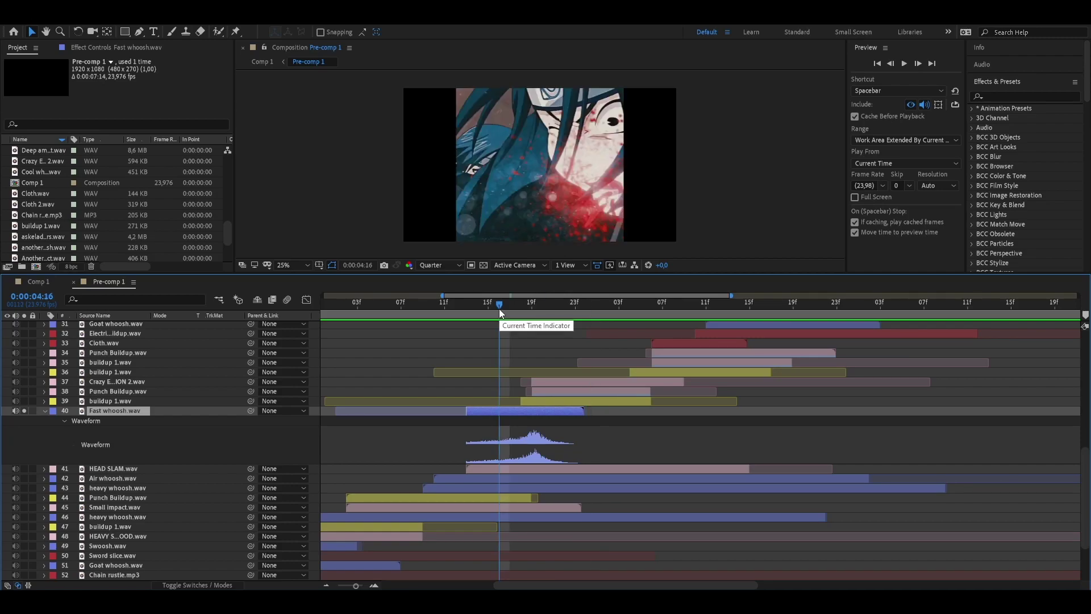
{"action": "key", "text": "Page_Down"}
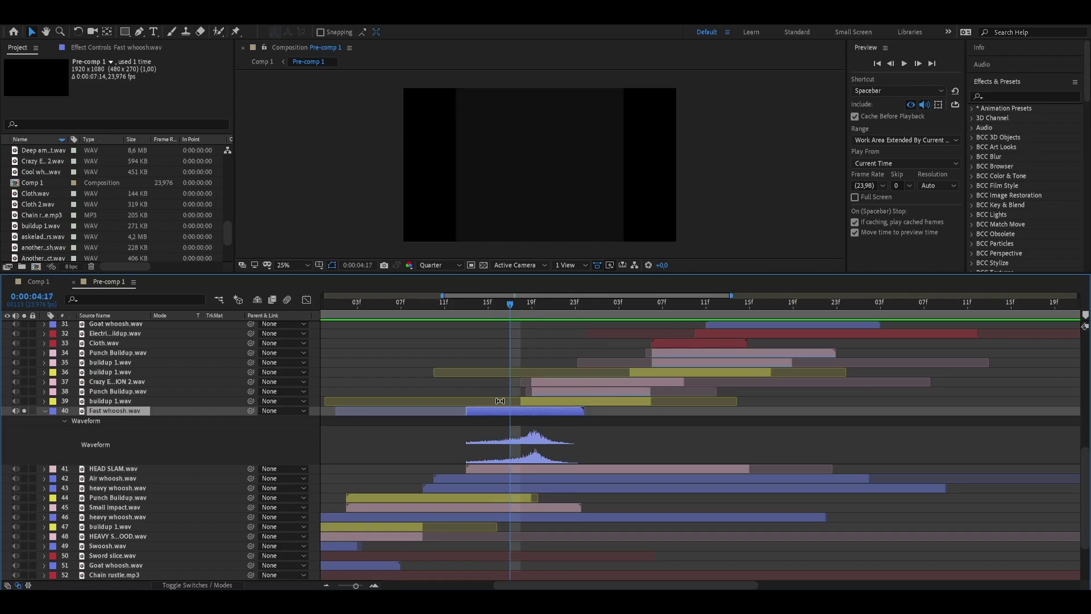
Step: Unsolo Fast whoosh.wav layer 40 and collapse its waveform
{"action": "left_click", "coordinate": [24, 410]}
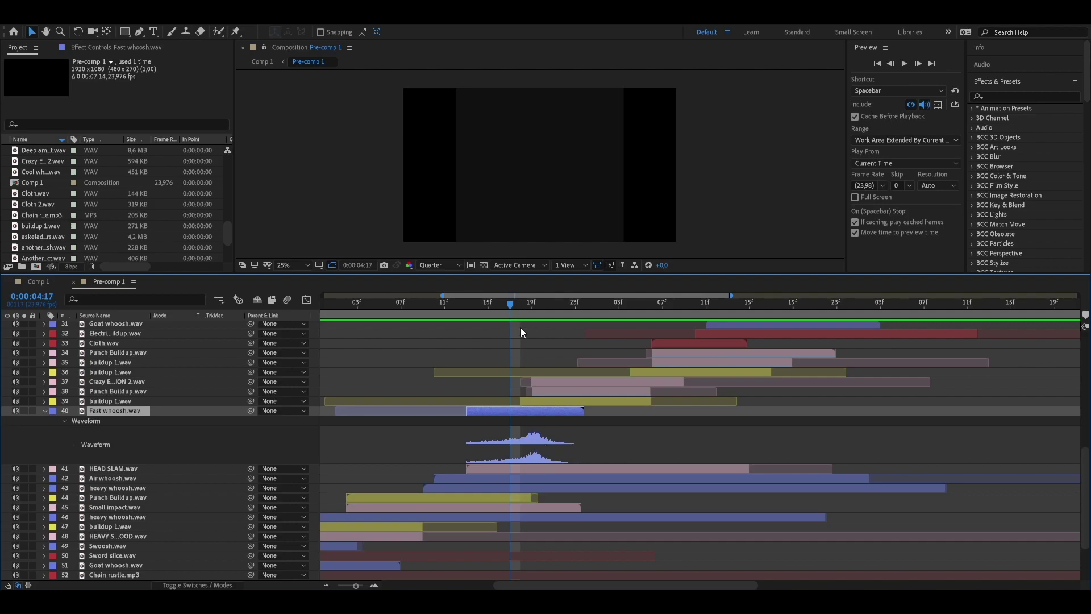
{"action": "key", "text": "l"}
{"action": "key", "text": "l"}
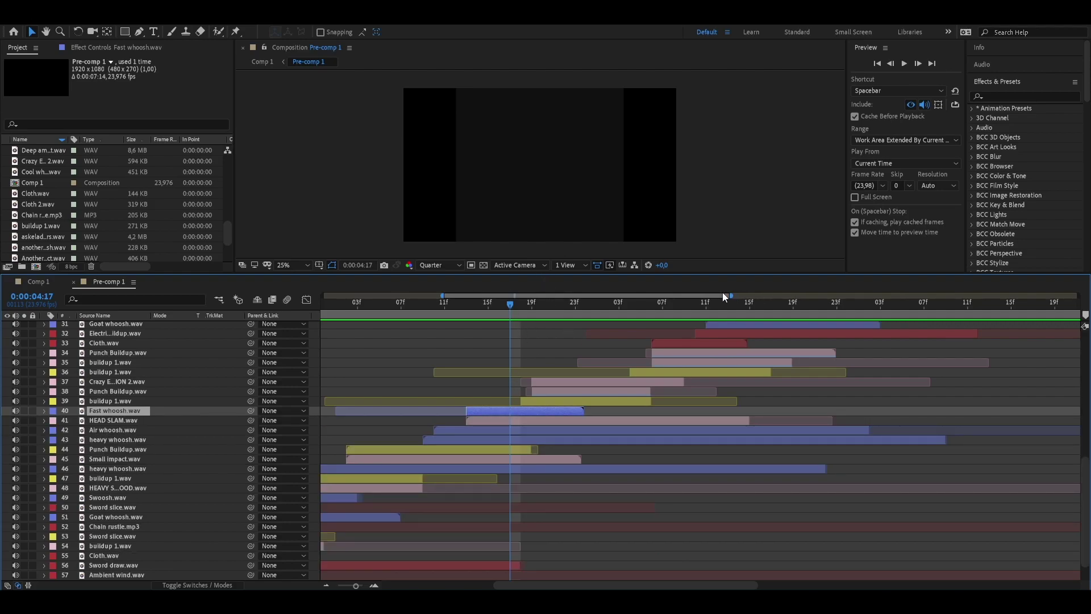
Step: Return to 0:00:03:06 and point out buildup 1.wav layer 58 and the another whoosh.wav layer 59 by selecting each
{"action": "left_click_drag", "start_coordinate": [731, 295], "coordinate": [866, 295]}
{"action": "scroll", "coordinate": [802, 554], "scroll_direction": "up", "scroll_amount": 4}
{"action": "left_click_drag", "start_coordinate": [522, 314], "coordinate": [467, 374]}
{"action": "scroll", "coordinate": [526, 387], "scroll_direction": "down", "scroll_amount": 5}
{"action": "left_click_drag", "start_coordinate": [472, 311], "coordinate": [408, 319]}
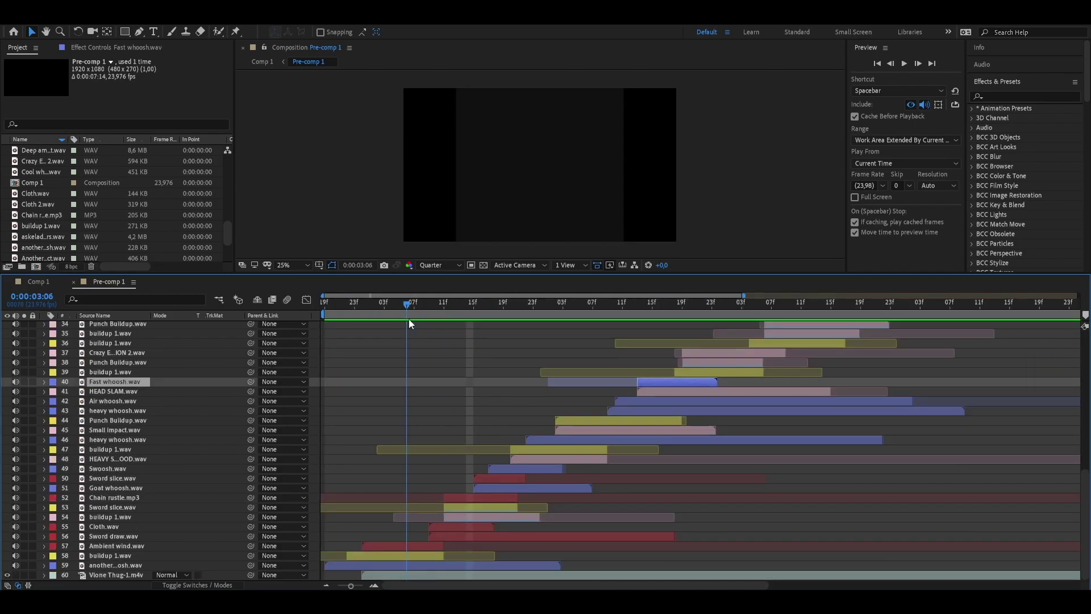
{"action": "left_click", "coordinate": [387, 554]}
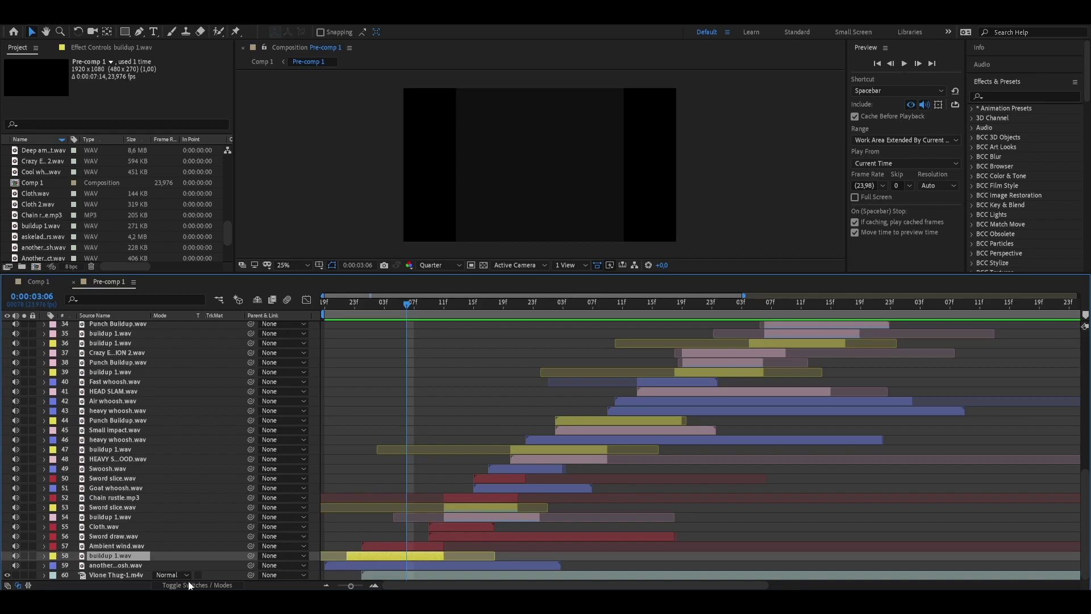
{"action": "left_click", "coordinate": [439, 566]}
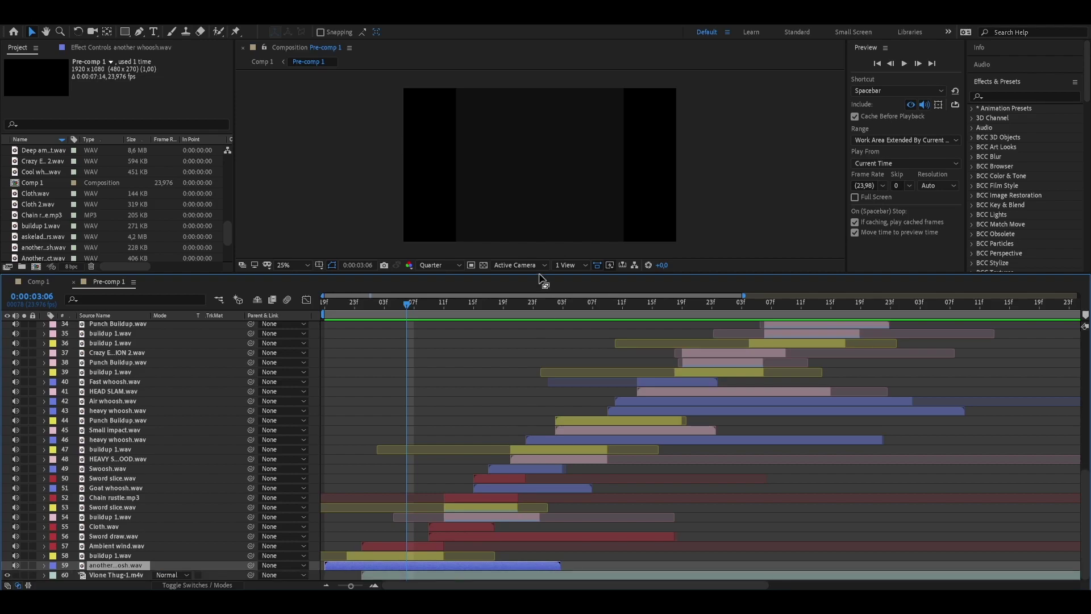
Step: Solo buildup 1.wav layer 58 and play it from its start at 0:00:02:22
{"action": "left_click_drag", "start_coordinate": [744, 295], "coordinate": [625, 304]}
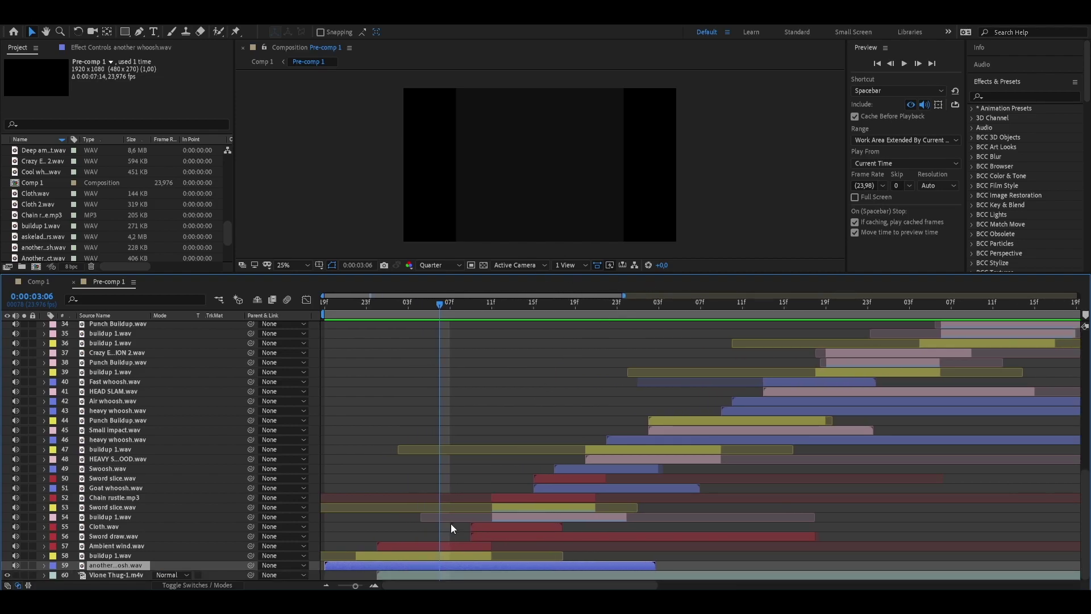
{"action": "key", "text": "Page_Up"}
{"action": "key", "text": "Page_Up"}
{"action": "left_click", "coordinate": [390, 555]}
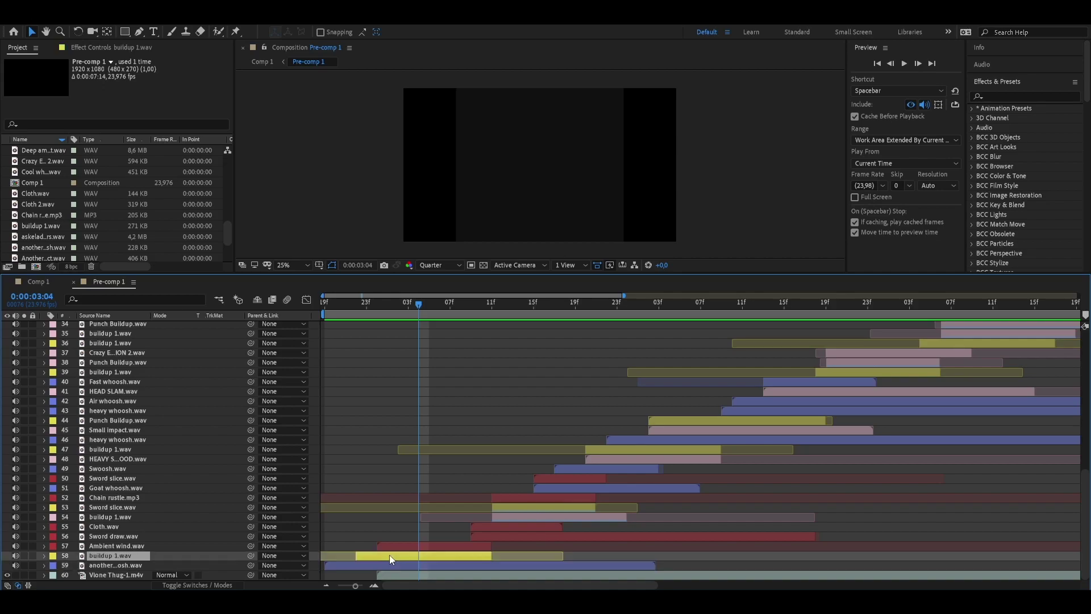
{"action": "left_click", "coordinate": [24, 555]}
{"action": "left_click_drag", "start_coordinate": [423, 301], "coordinate": [356, 304]}
{"action": "key", "text": "space"}
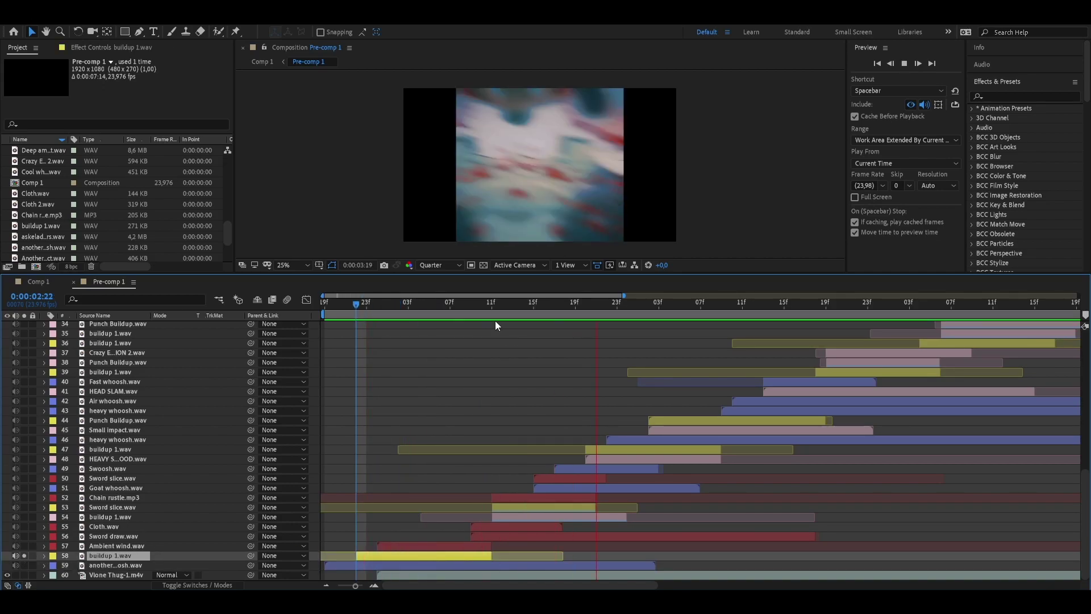
Step: Replay the soloed buildup 1.wav layer 58 from 0:00:03:01 into the following sword shot
{"action": "left_click", "coordinate": [407, 311]}
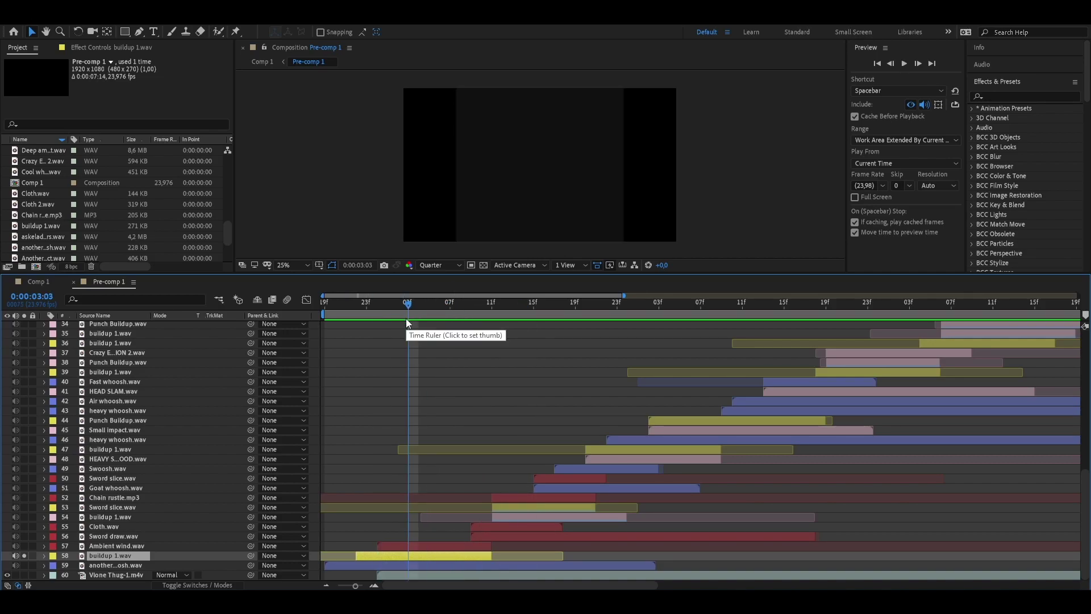
{"action": "left_click", "coordinate": [385, 303]}
{"action": "key", "text": "space"}
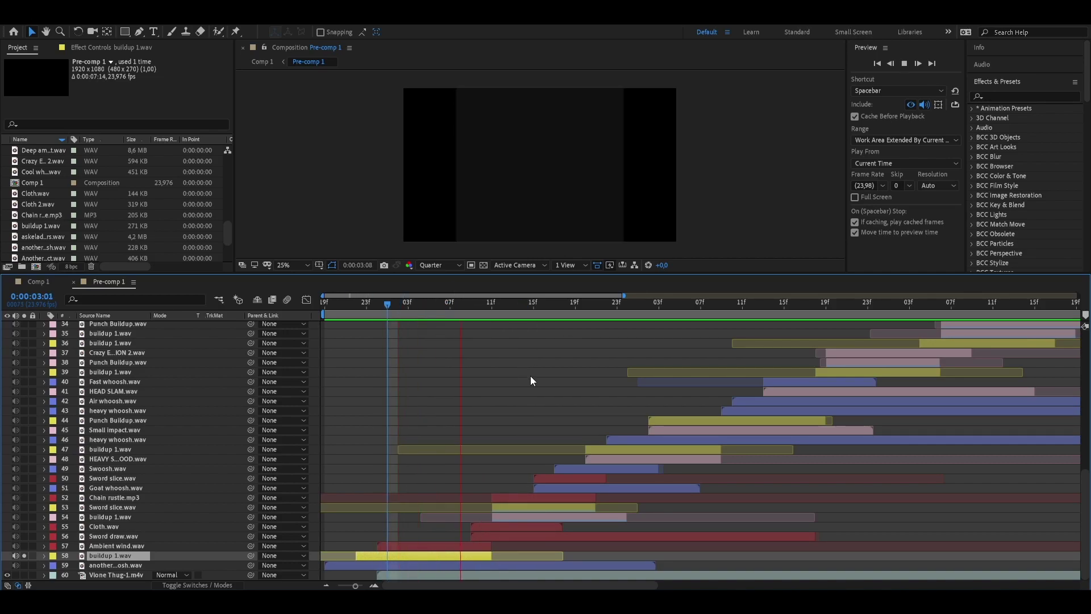
{"action": "key", "text": "space"}
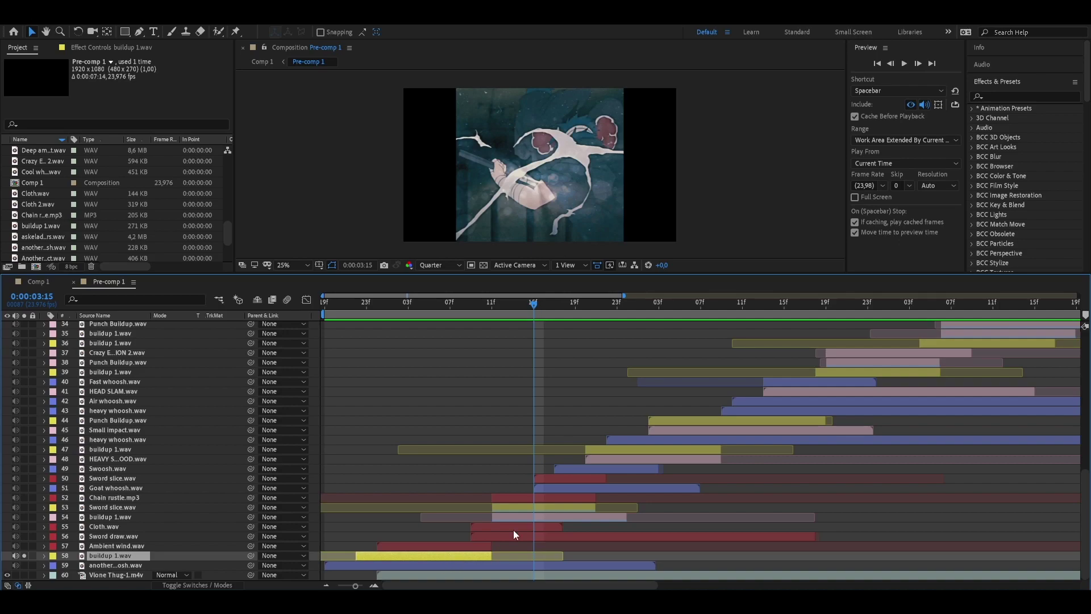
Step: Solo buildup 1.wav layer 54 together with layer 58 and play both from 0:00:03:03
{"action": "left_click", "coordinate": [514, 509]}
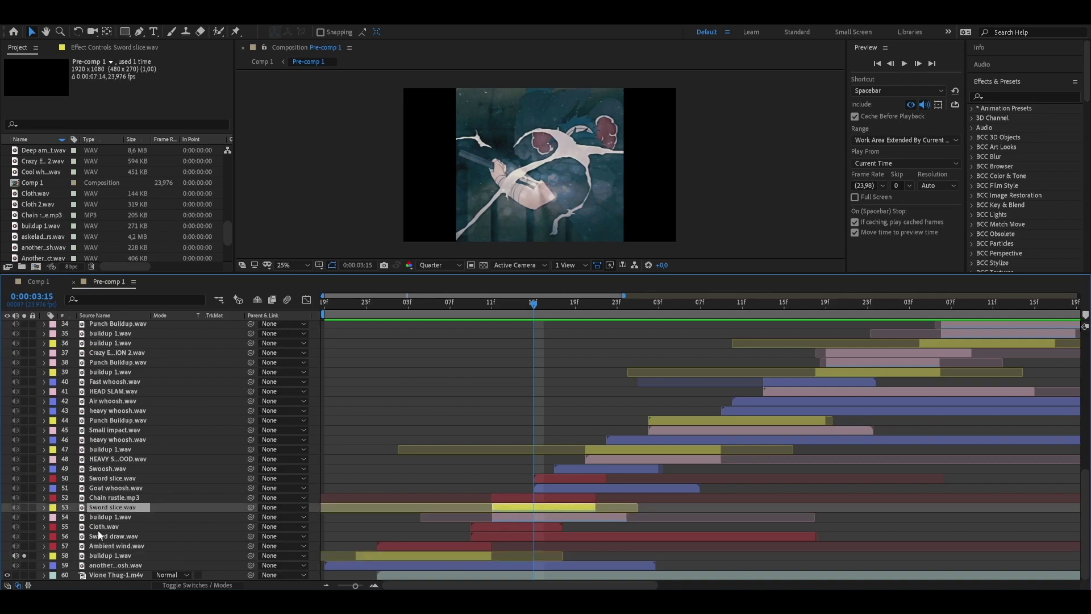
{"action": "left_click", "coordinate": [507, 520]}
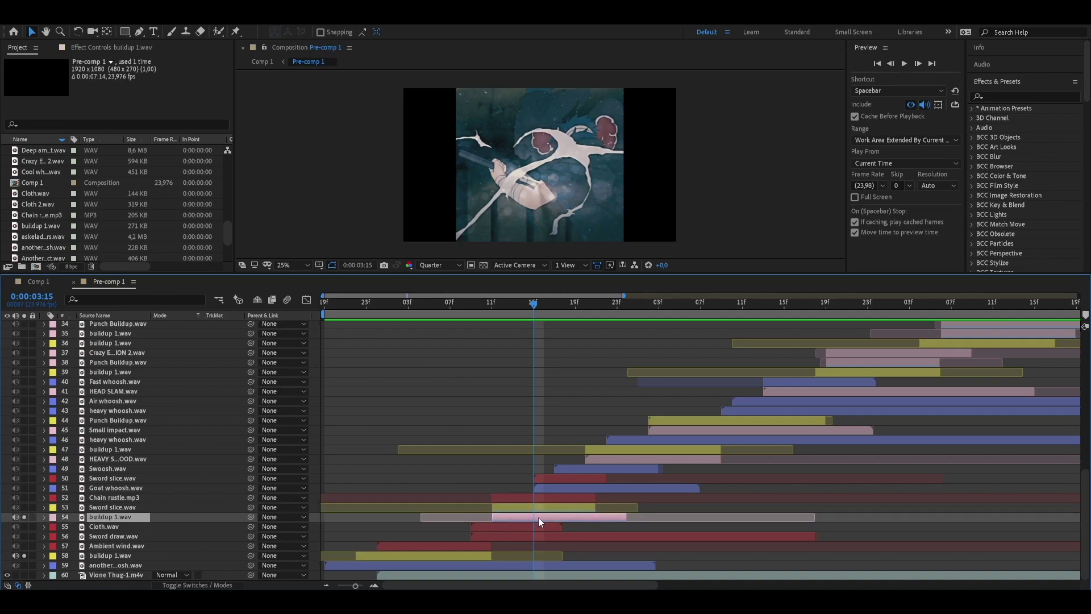
{"action": "left_click_drag", "start_coordinate": [529, 309], "coordinate": [388, 310]}
{"action": "key", "text": "space"}
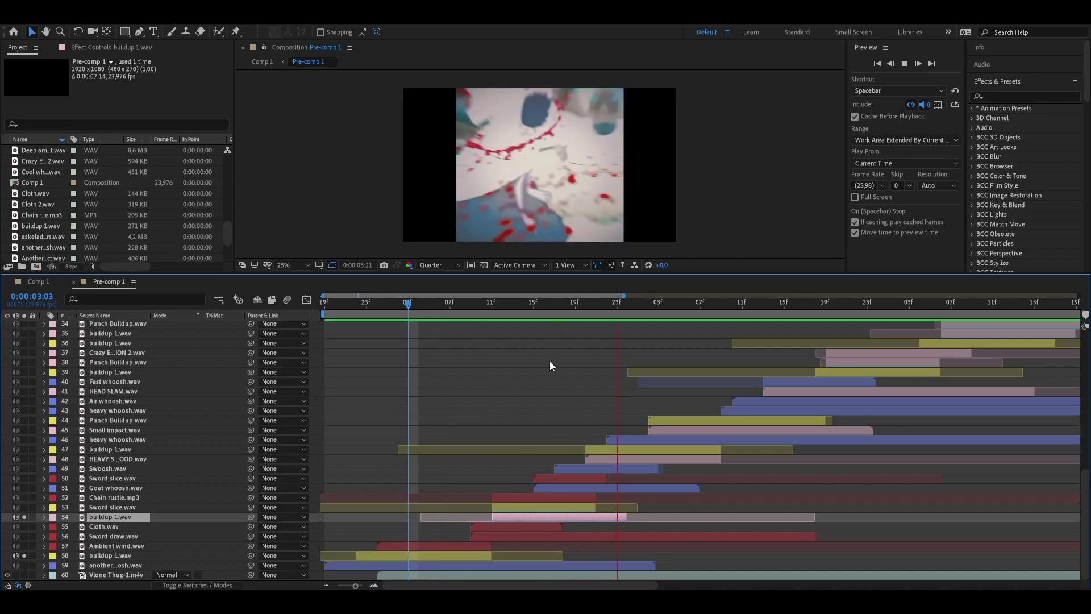
{"action": "key", "text": "space"}
{"action": "key", "text": "space"}
{"action": "key", "text": "space"}
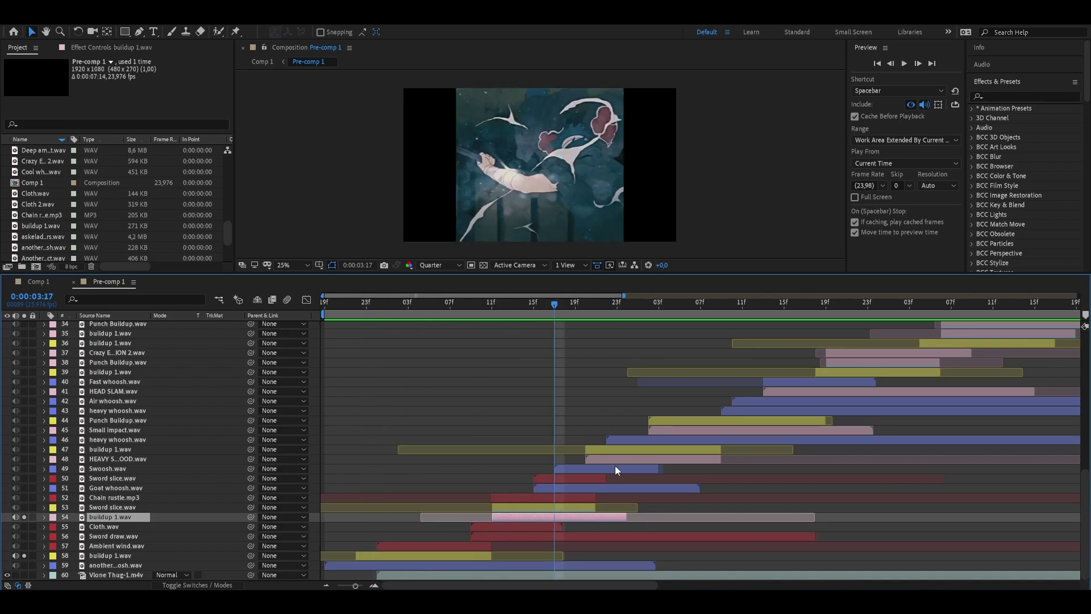
Step: Unsolo layers 54 and 58, check their meeting point at 0:00:03:11, and select buildup 1.wav layer 47 at 0:00:03:20
{"action": "left_click_drag", "start_coordinate": [542, 308], "coordinate": [491, 424]}
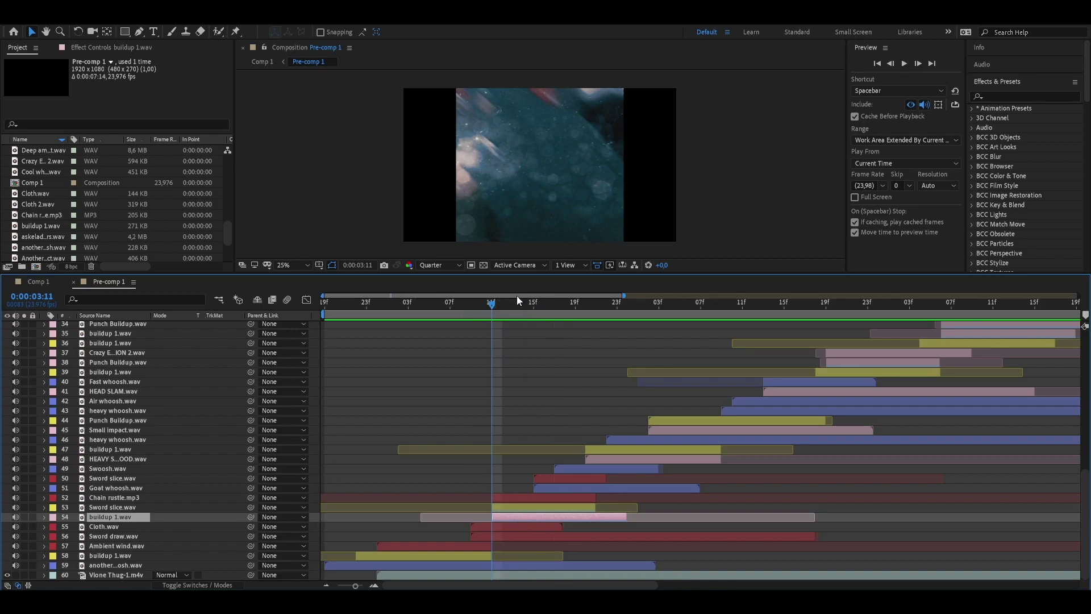
{"action": "left_click_drag", "start_coordinate": [571, 314], "coordinate": [585, 314]}
{"action": "left_click", "coordinate": [599, 448]}
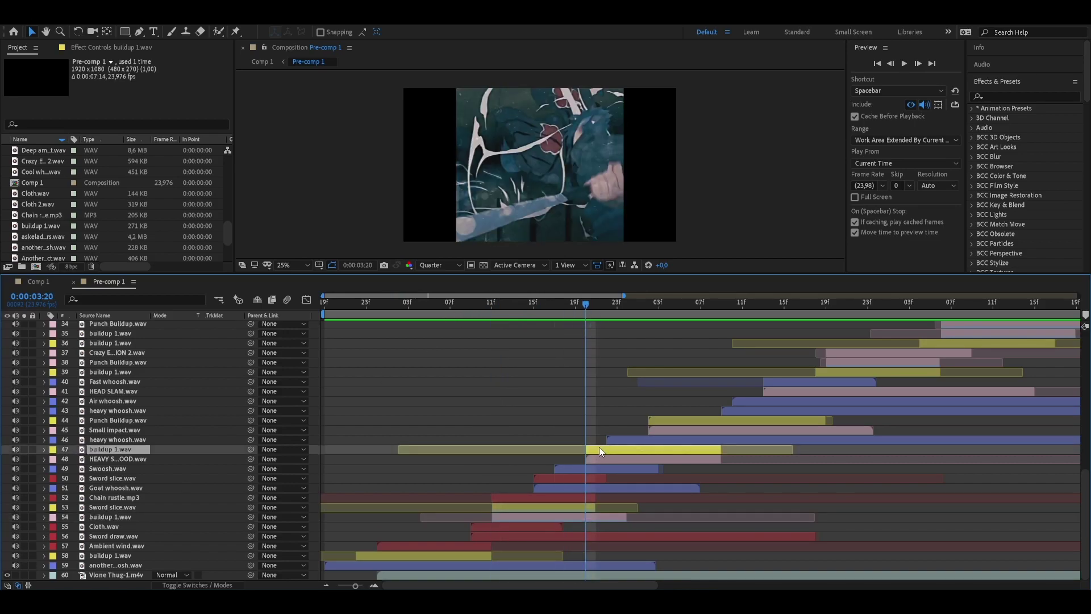
Step: Solo Punch Buildup.wav layer 44 and play it from 0:00:04:03 through the next transition
{"action": "left_click", "coordinate": [639, 309]}
{"action": "left_click", "coordinate": [660, 422]}
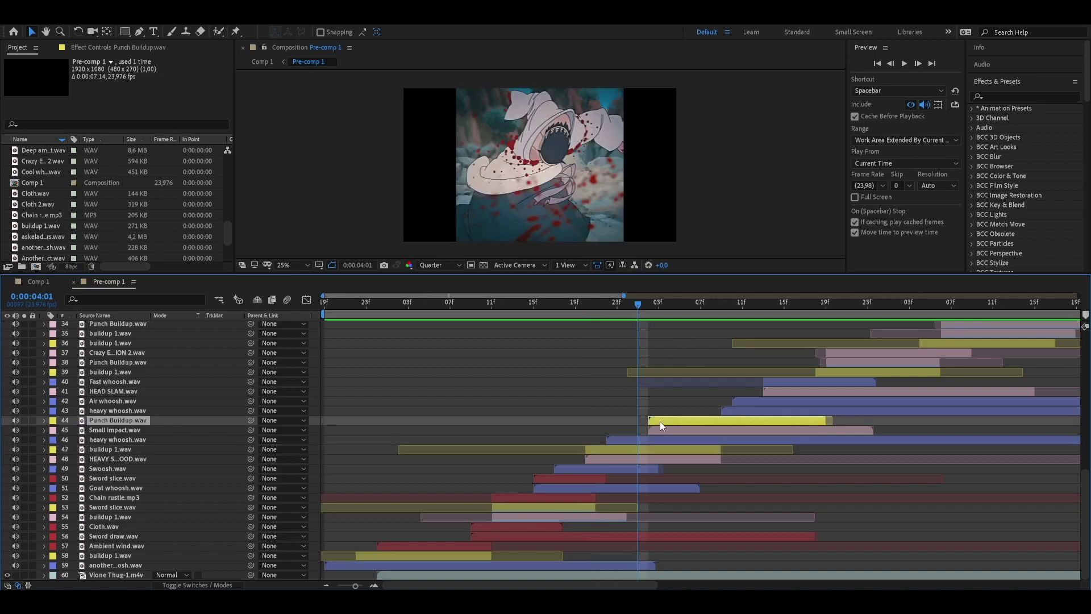
{"action": "left_click", "coordinate": [23, 420]}
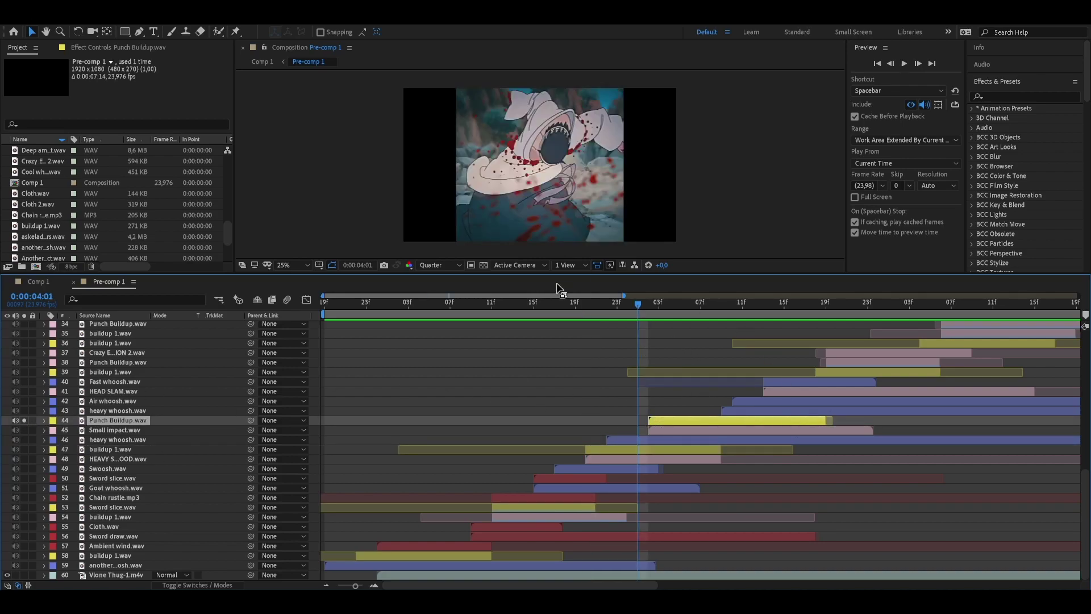
{"action": "left_click_drag", "start_coordinate": [538, 293], "coordinate": [596, 291]}
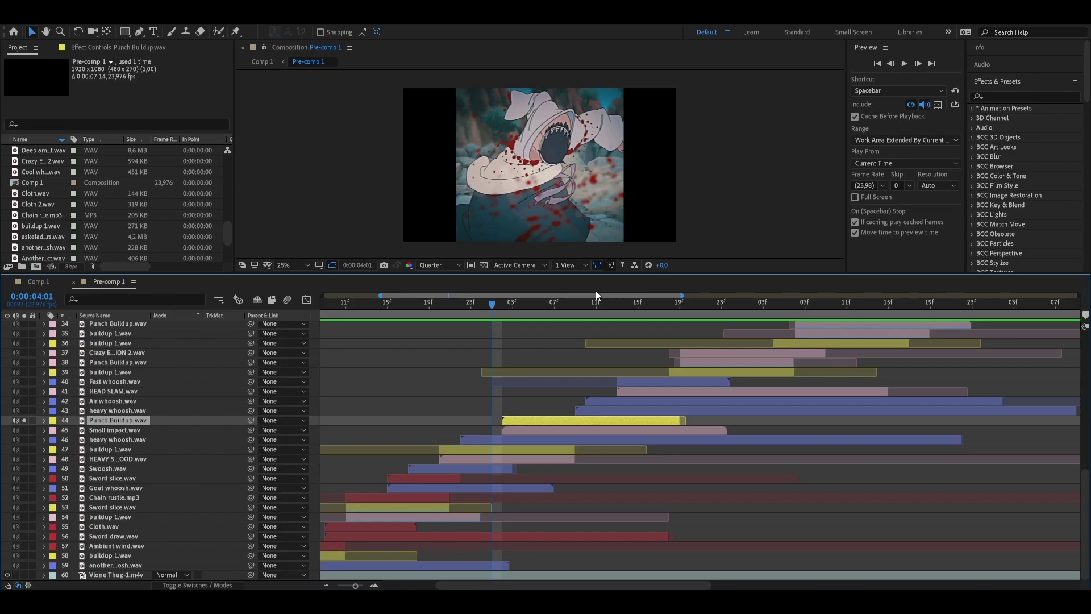
{"action": "key", "text": "space"}
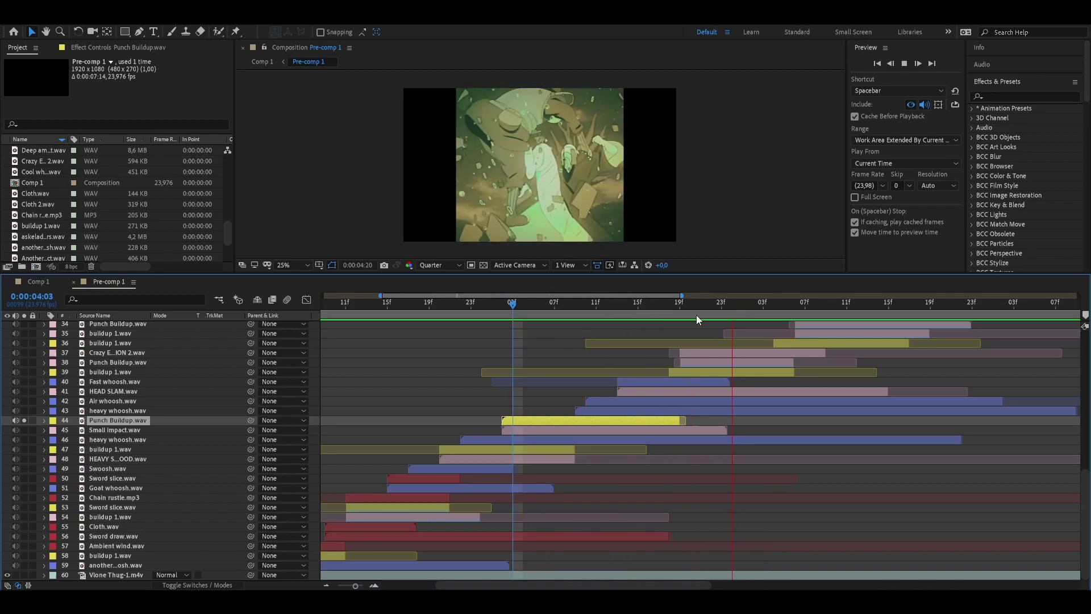
{"action": "key", "text": "space"}
Step: Check where the soloed Punch Buildup.wav layer 44 ends against the transition frames at 0:00:04:18 and 0:00:04:19
{"action": "left_click", "coordinate": [680, 309]}
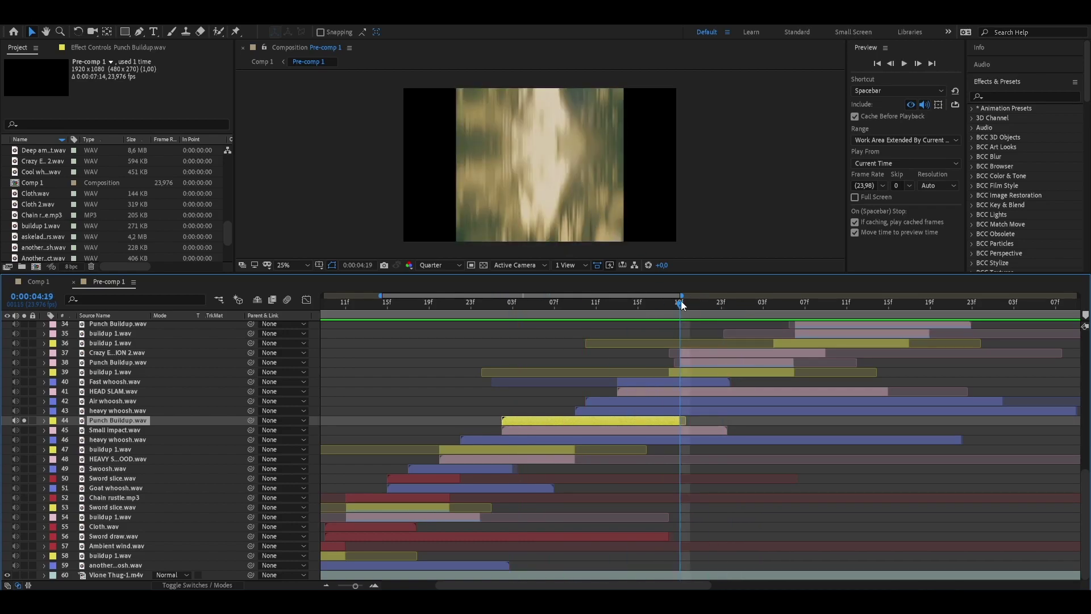
{"action": "key", "text": "space"}
{"action": "key", "text": "space"}
{"action": "key", "text": "space"}
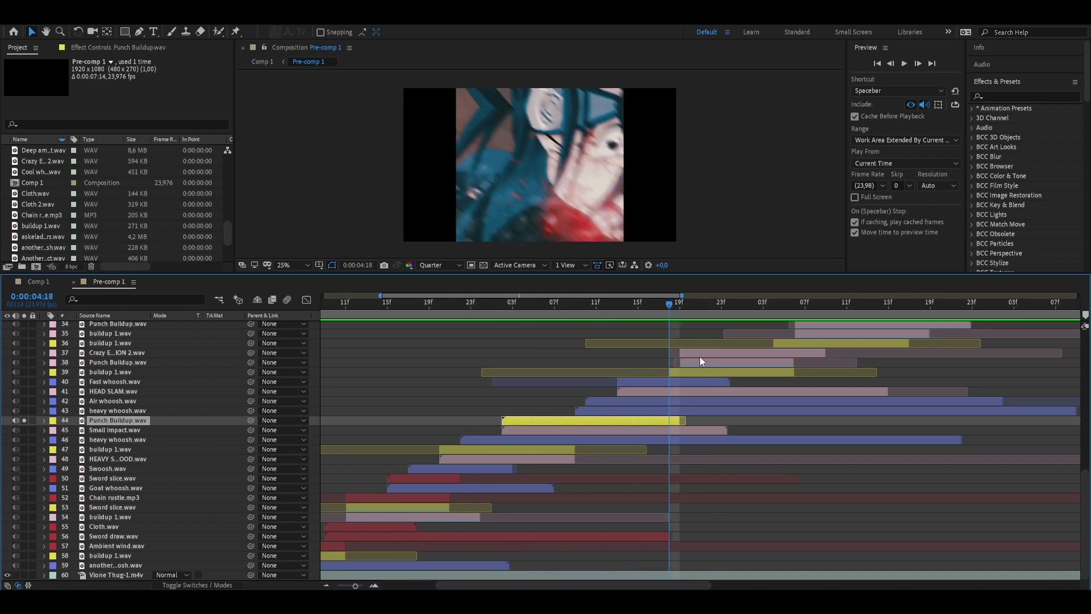
Step: Solo Punch Buildup.wav layer 38 alongside layer 44 and play both across the 0:00:04:19 transition
{"action": "left_click", "coordinate": [679, 311]}
{"action": "left_click", "coordinate": [690, 363]}
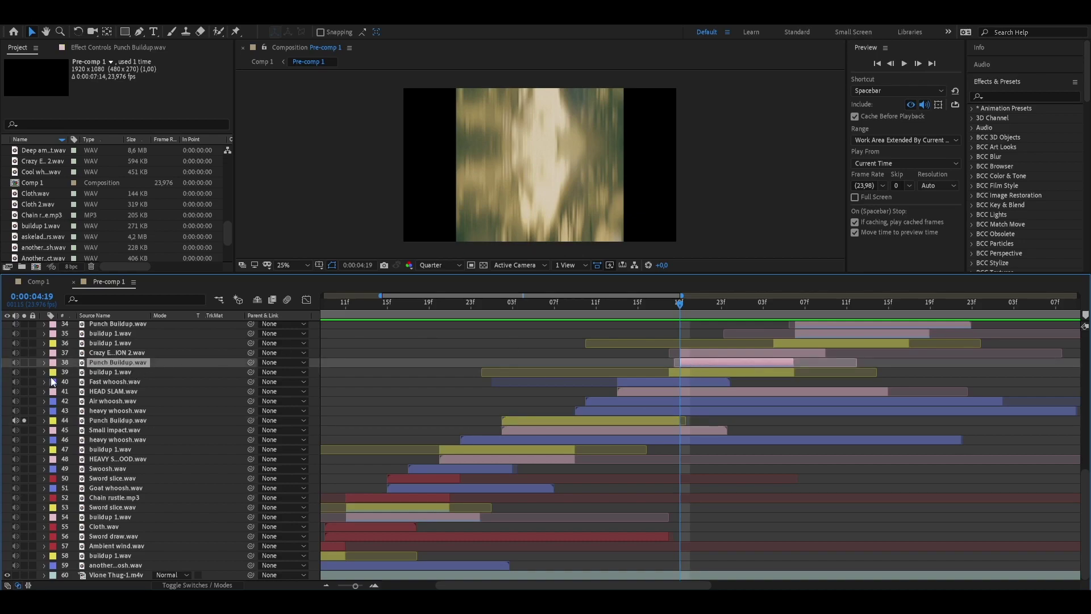
{"action": "left_click", "coordinate": [25, 363]}
{"action": "left_click_drag", "start_coordinate": [676, 307], "coordinate": [569, 317]}
{"action": "key", "text": "space"}
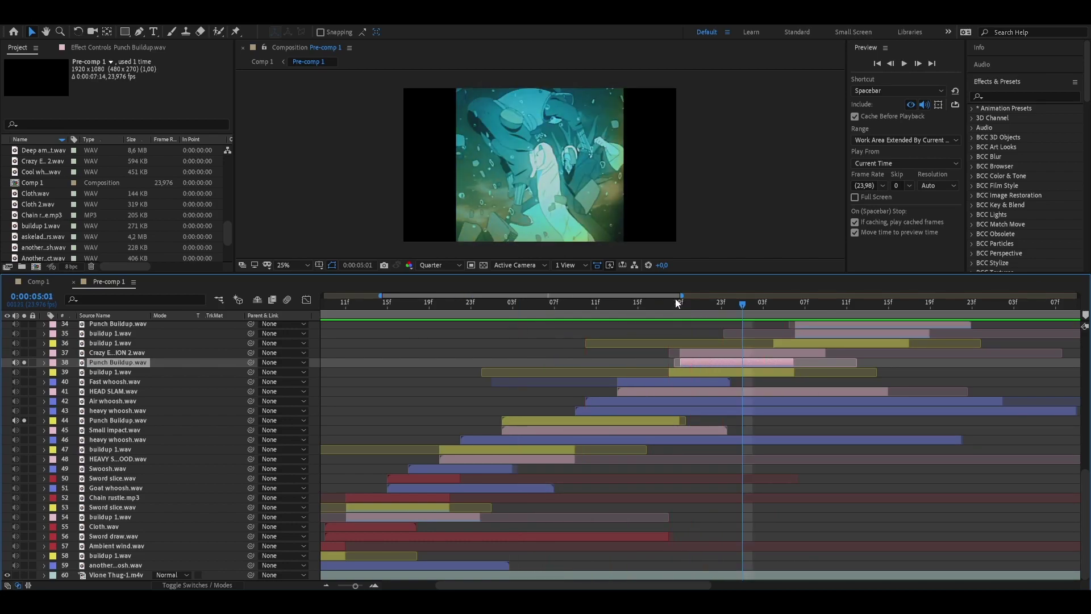
Step: Stop playback at the 0:00:04:19 transition and unsolo Punch Buildup.wav layers 38 and 44
{"action": "key", "text": "space"}
{"action": "left_click", "coordinate": [24, 362]}
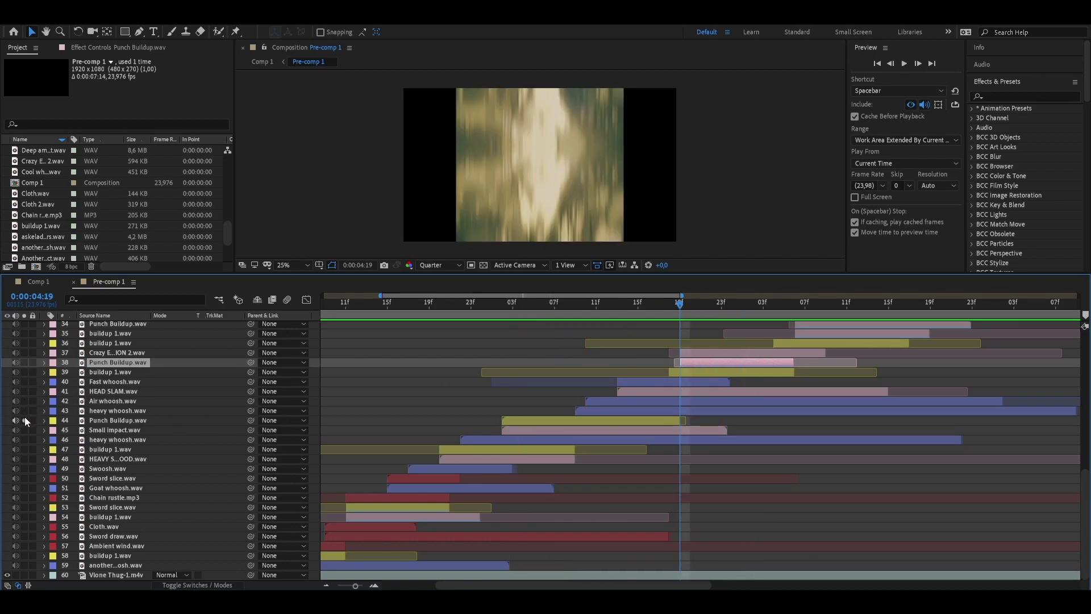
{"action": "left_click", "coordinate": [24, 420]}
Step: Scrub from 0:00:04:19 to 0:00:07:04 to compare the build-up, impact and whoosh layers with each following transition
{"action": "scroll", "coordinate": [499, 335], "scroll_direction": "up", "scroll_amount": 3}
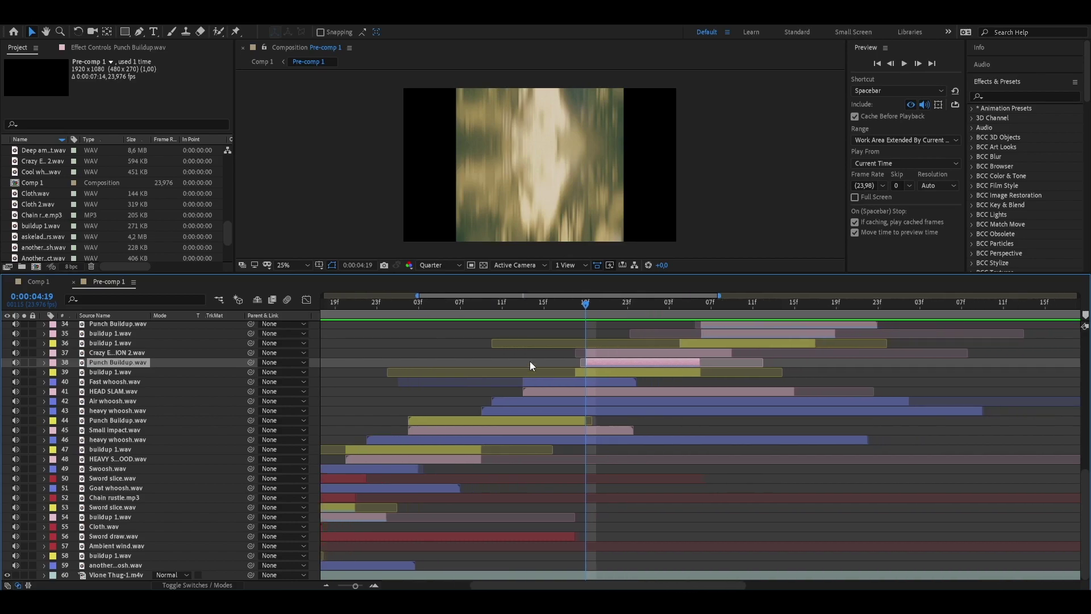
{"action": "scroll", "coordinate": [619, 459], "scroll_direction": "right", "scroll_amount": 2}
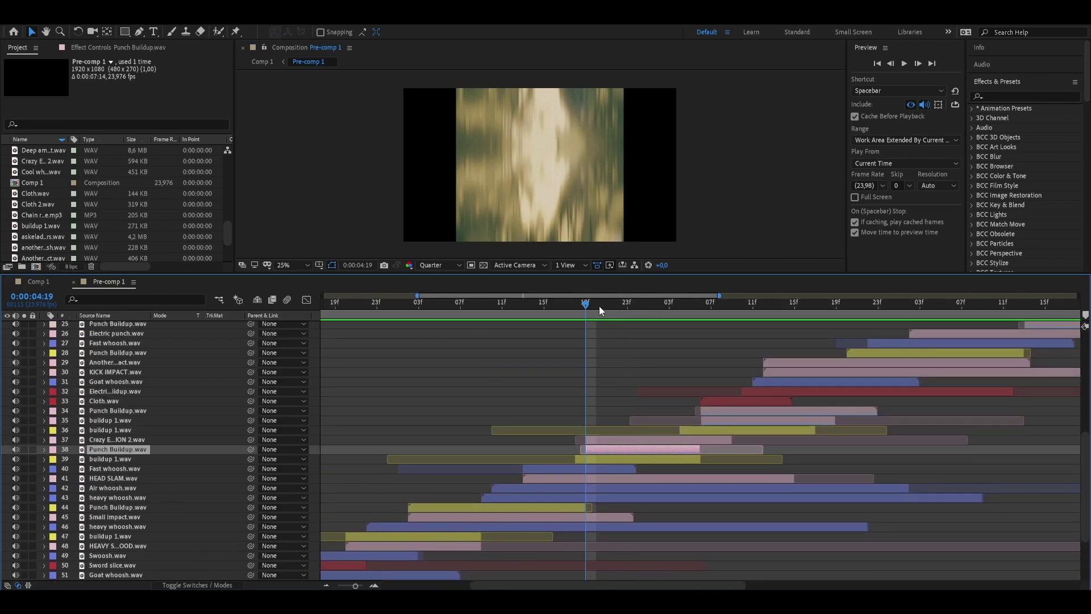
{"action": "scroll", "coordinate": [580, 293], "scroll_direction": "right", "scroll_amount": 3}
{"action": "left_click", "coordinate": [456, 316]}
{"action": "left_click_drag", "start_coordinate": [456, 319], "coordinate": [652, 340]}
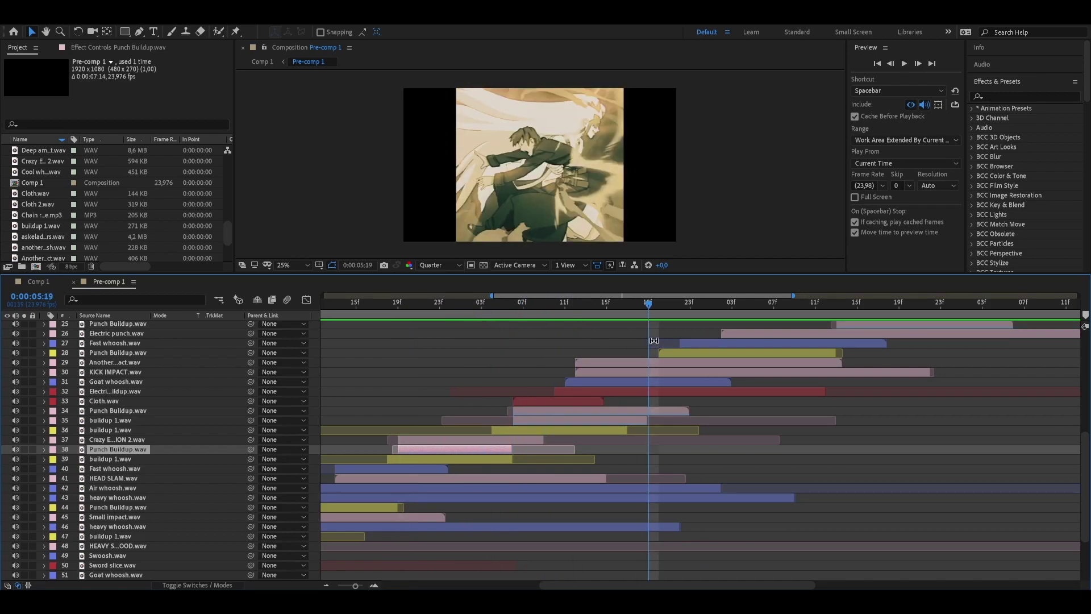
{"action": "scroll", "coordinate": [900, 369], "scroll_direction": "up", "scroll_amount": 4}
{"action": "scroll", "coordinate": [642, 310], "scroll_direction": "right", "scroll_amount": 1}
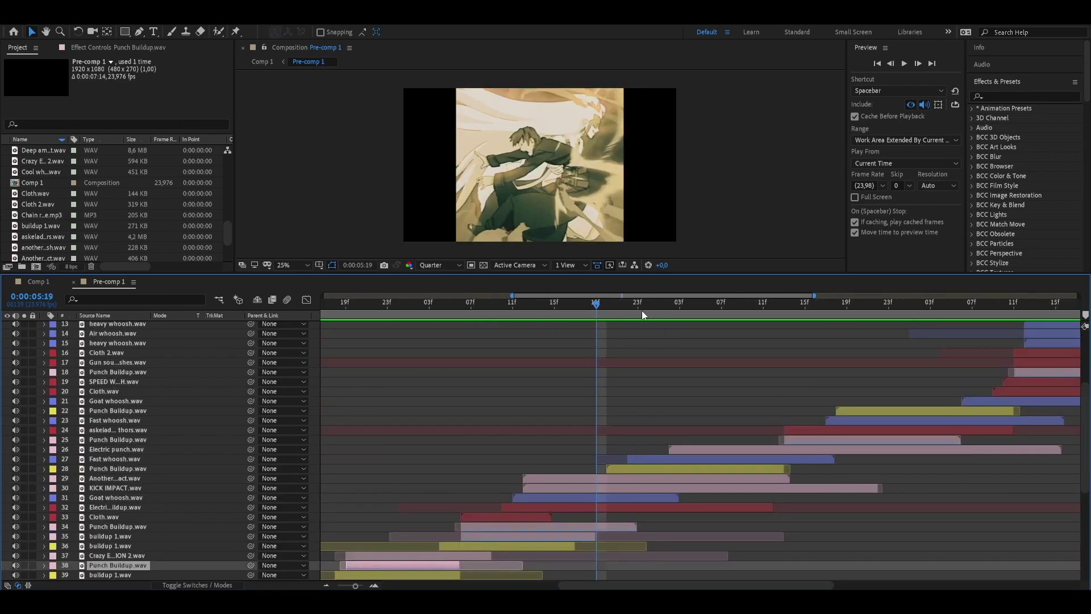
{"action": "left_click_drag", "start_coordinate": [608, 301], "coordinate": [816, 398]}
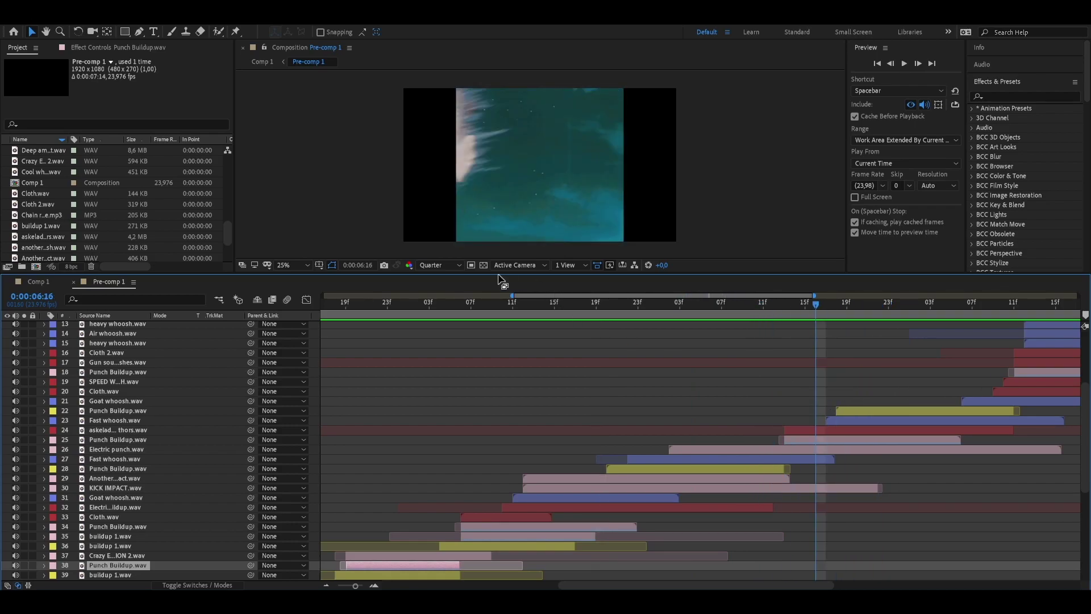
{"action": "scroll", "coordinate": [715, 305], "scroll_direction": "right", "scroll_amount": 5}
{"action": "scroll", "coordinate": [706, 423], "scroll_direction": "up", "scroll_amount": 2}
{"action": "left_click_drag", "start_coordinate": [524, 308], "coordinate": [649, 310]}
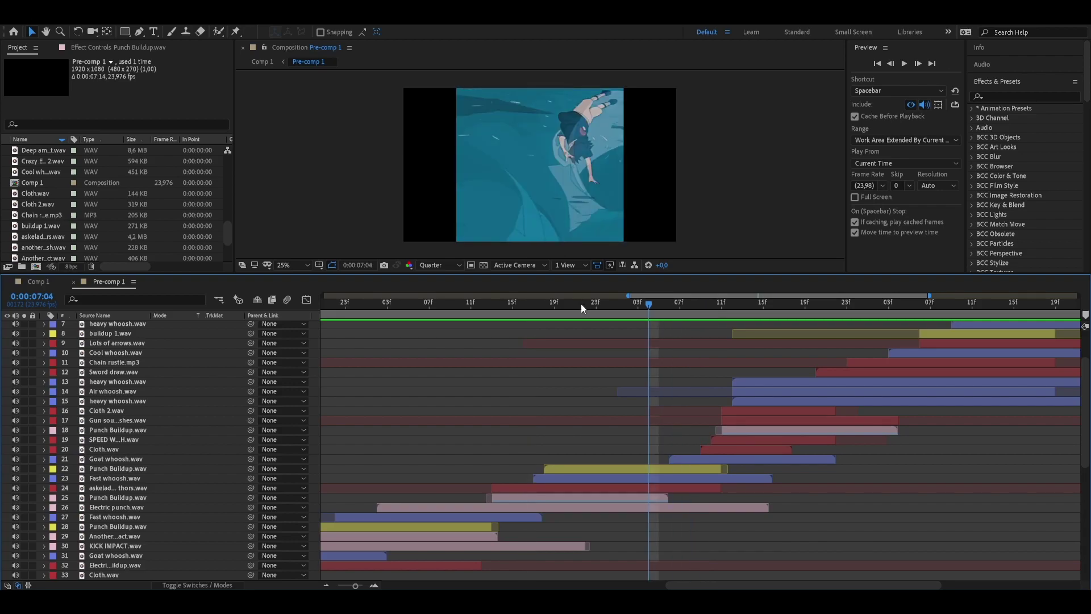
Step: Return to 0:00:02:22 and check the opening layers up to 0:00:03:22, selecting buildup 1.wav layer 54 and Goat whoosh.wav layer 51
{"action": "scroll", "coordinate": [575, 387], "scroll_direction": "down", "scroll_amount": 9}
{"action": "left_click", "coordinate": [327, 585]}
{"action": "left_click_drag", "start_coordinate": [487, 304], "coordinate": [349, 344]}
{"action": "left_click", "coordinate": [374, 585]}
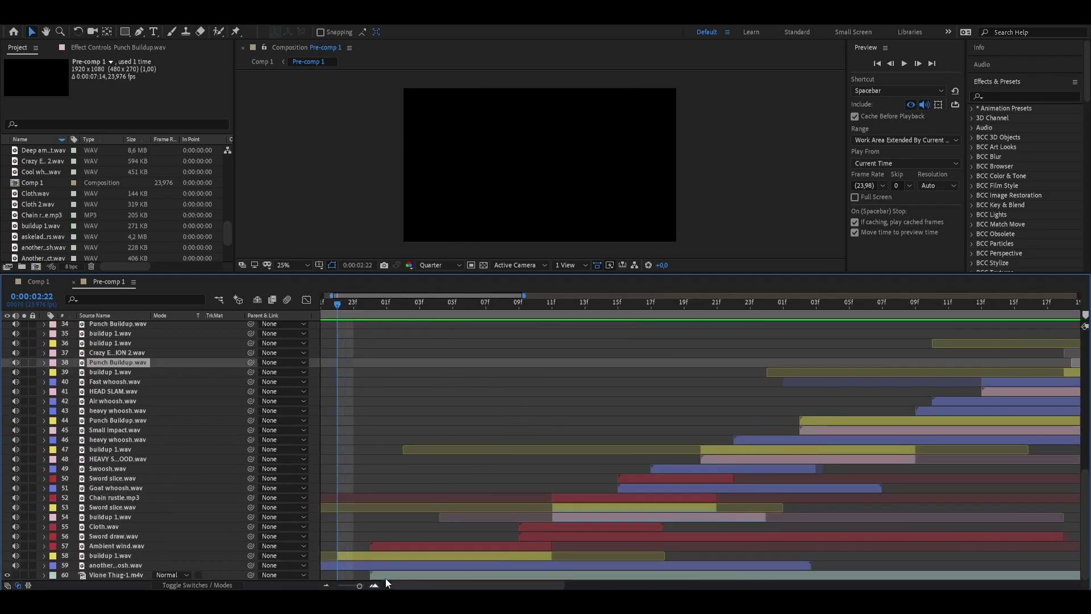
{"action": "left_click_drag", "start_coordinate": [401, 310], "coordinate": [552, 328]}
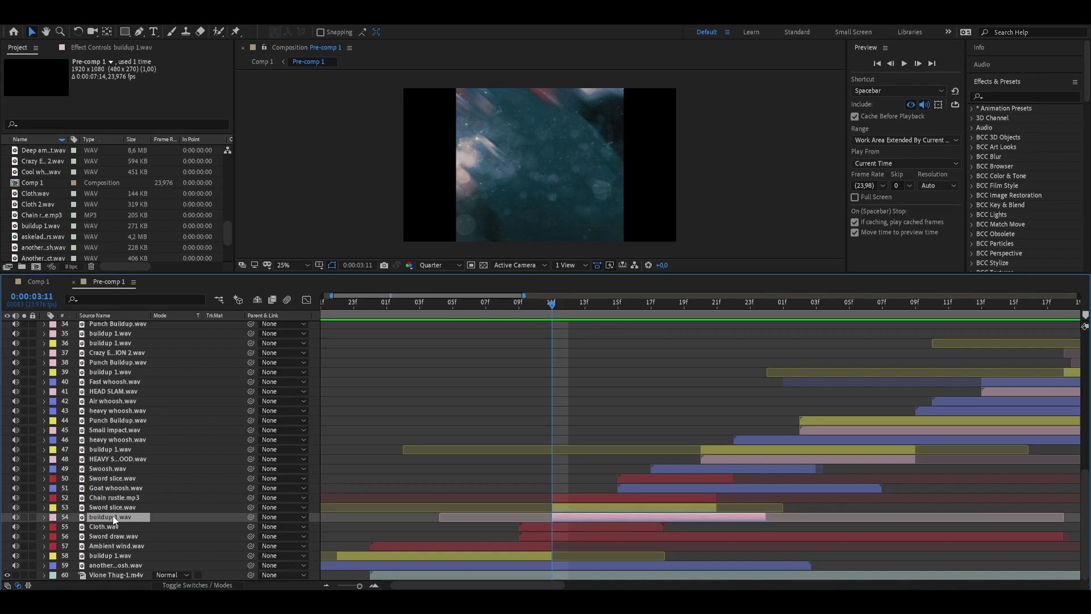
{"action": "left_click_drag", "start_coordinate": [551, 313], "coordinate": [649, 485]}
{"action": "left_click", "coordinate": [653, 486]}
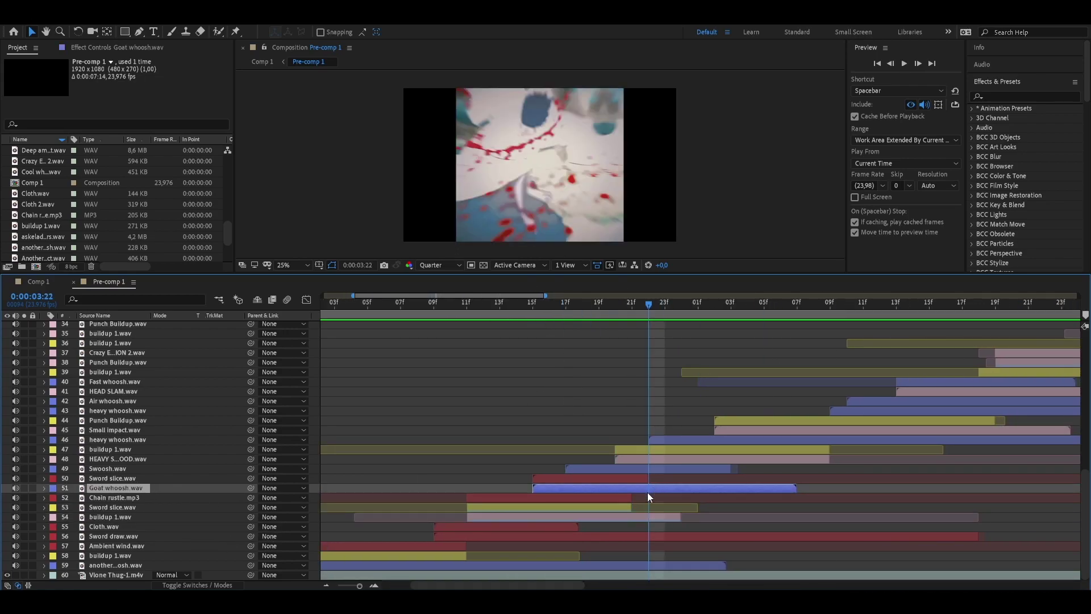
Step: Solo Goat whoosh.wav layer 51, play it from 0:00:03:18, and unsolo it at 0:00:03:21
{"action": "left_click", "coordinate": [24, 487]}
{"action": "left_click", "coordinate": [583, 293]}
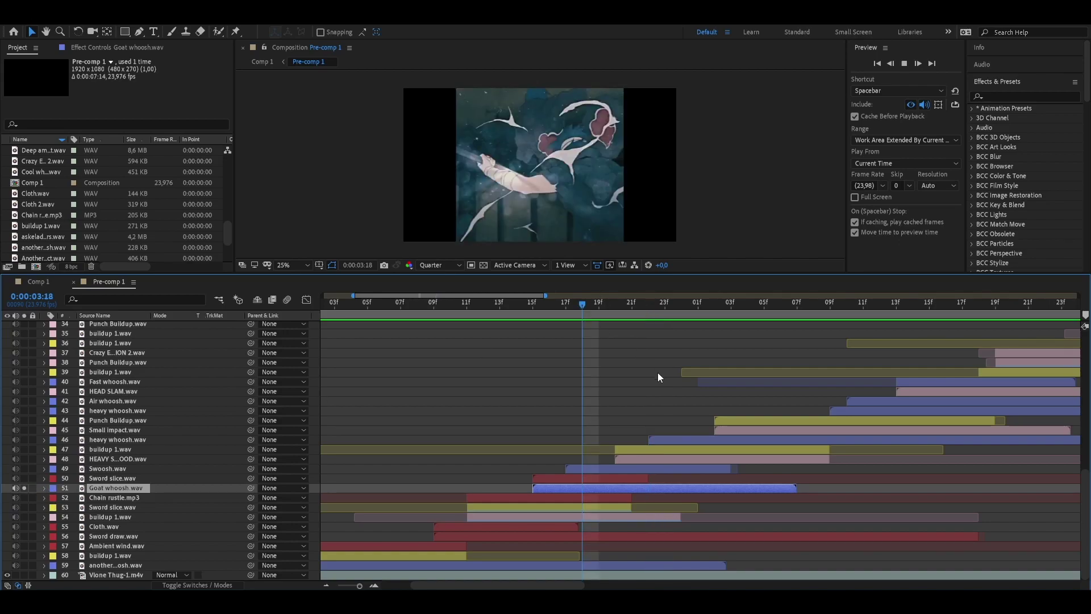
{"action": "left_click", "coordinate": [560, 318]}
{"action": "key", "text": "space"}
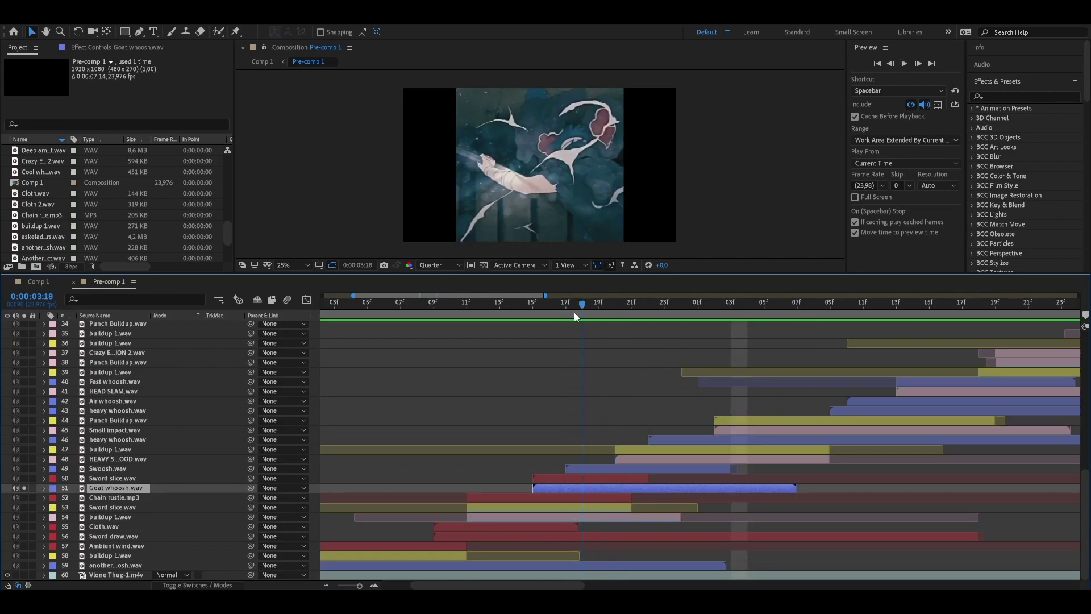
{"action": "key", "text": "space"}
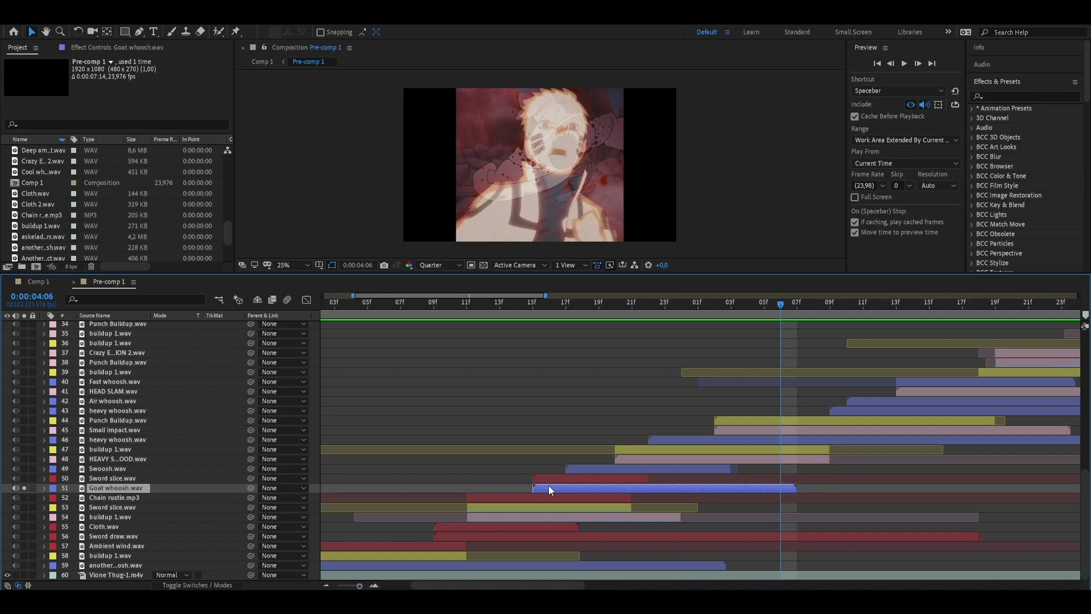
{"action": "left_click", "coordinate": [632, 308]}
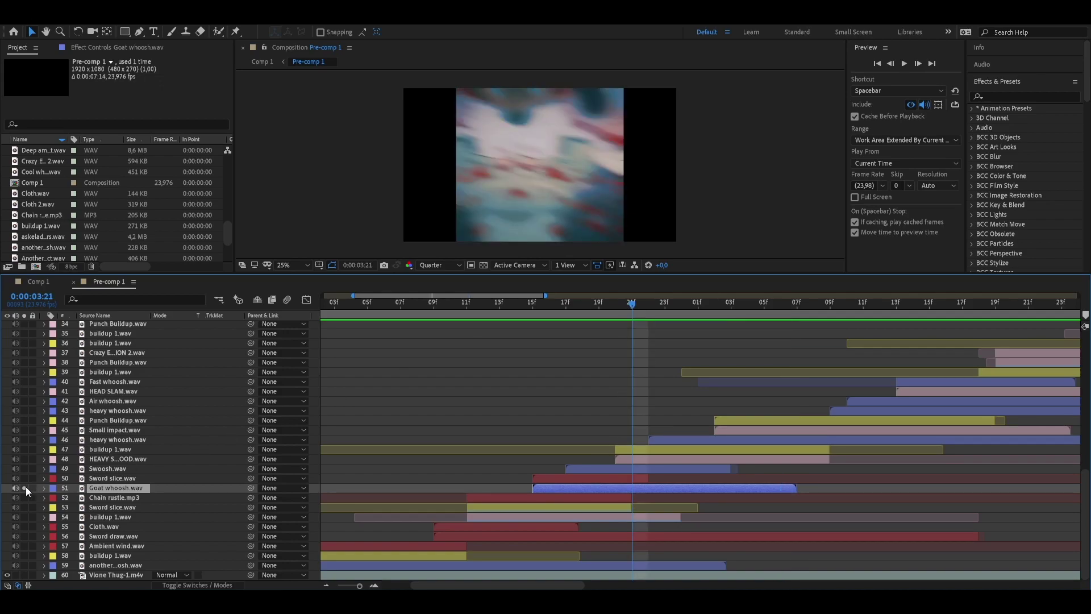
Step: Scrub to 0:00:04:08, select Small impact.wav layer 45, and preview the section around it
{"action": "left_click_drag", "start_coordinate": [380, 295], "coordinate": [452, 298]}
{"action": "left_click_drag", "start_coordinate": [339, 299], "coordinate": [515, 342]}
{"action": "scroll", "coordinate": [517, 409], "scroll_direction": "up", "scroll_amount": 3}
{"action": "left_click", "coordinate": [514, 488]}
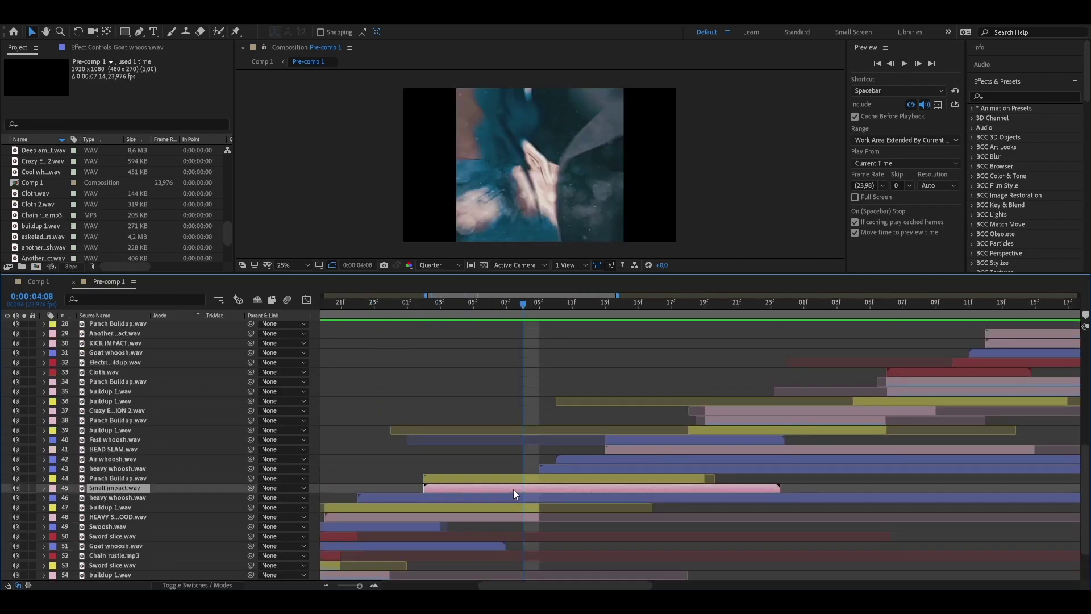
{"action": "key", "text": "space"}
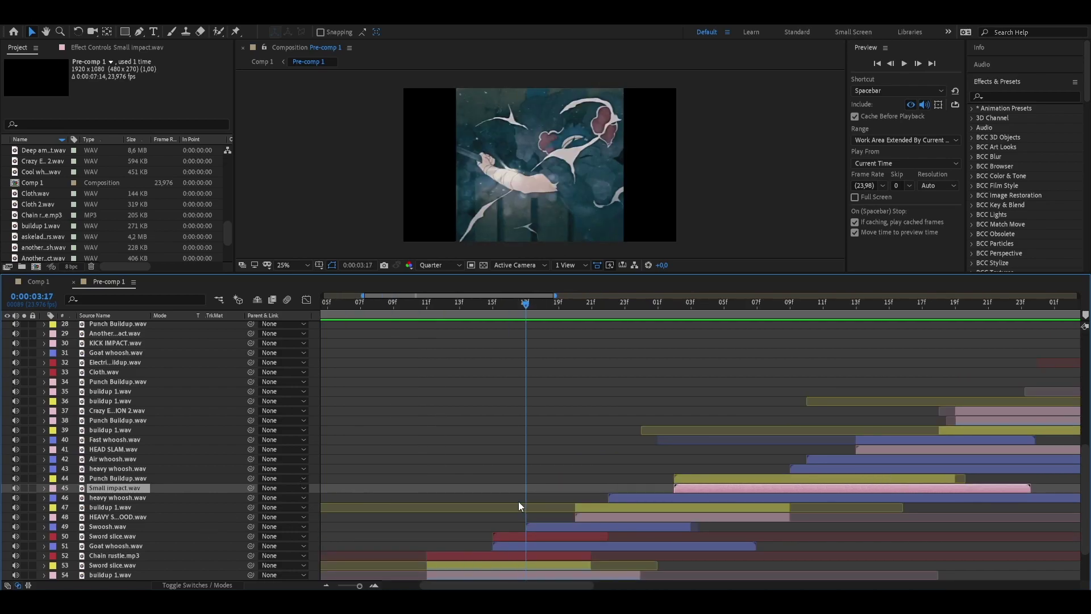
{"action": "key", "text": "space"}
Step: Check the layers overlapping at 0:00:03:14, selecting Chain rustle.mp3 layer 52 and buildup 1.wav layer 54
{"action": "scroll", "coordinate": [480, 489], "scroll_direction": "down", "scroll_amount": 3}
{"action": "left_click_drag", "start_coordinate": [504, 303], "coordinate": [477, 310]}
{"action": "left_click", "coordinate": [492, 499]}
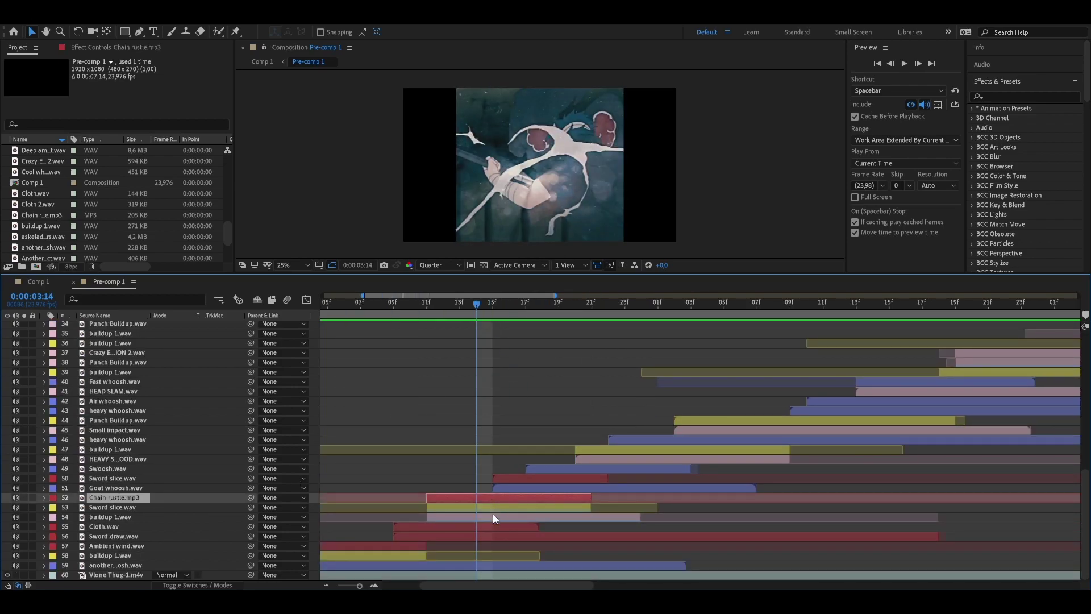
{"action": "left_click", "coordinate": [492, 516]}
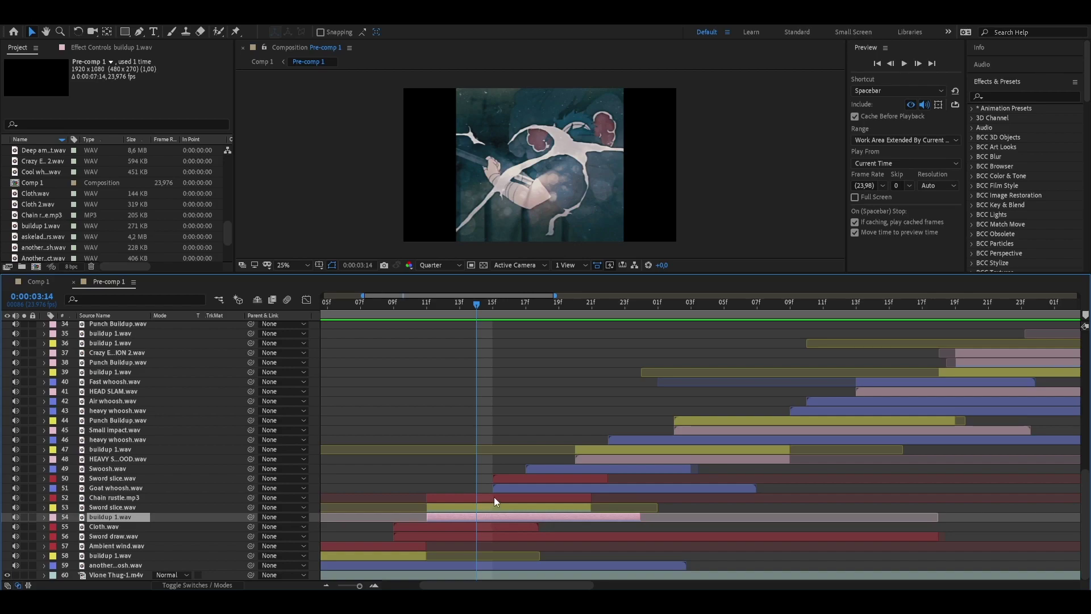
Step: Solo the heavy sword slash sound on layer 48 and play it from 0:00:03:20
{"action": "left_click", "coordinate": [582, 458]}
{"action": "left_click", "coordinate": [576, 306]}
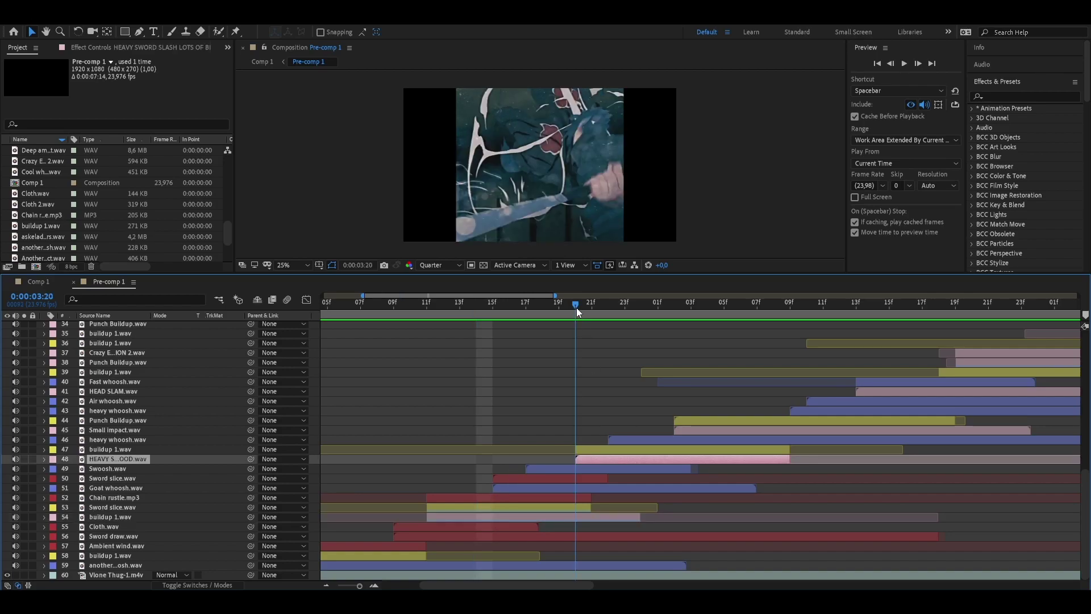
{"action": "left_click", "coordinate": [24, 459]}
{"action": "key", "text": "space"}
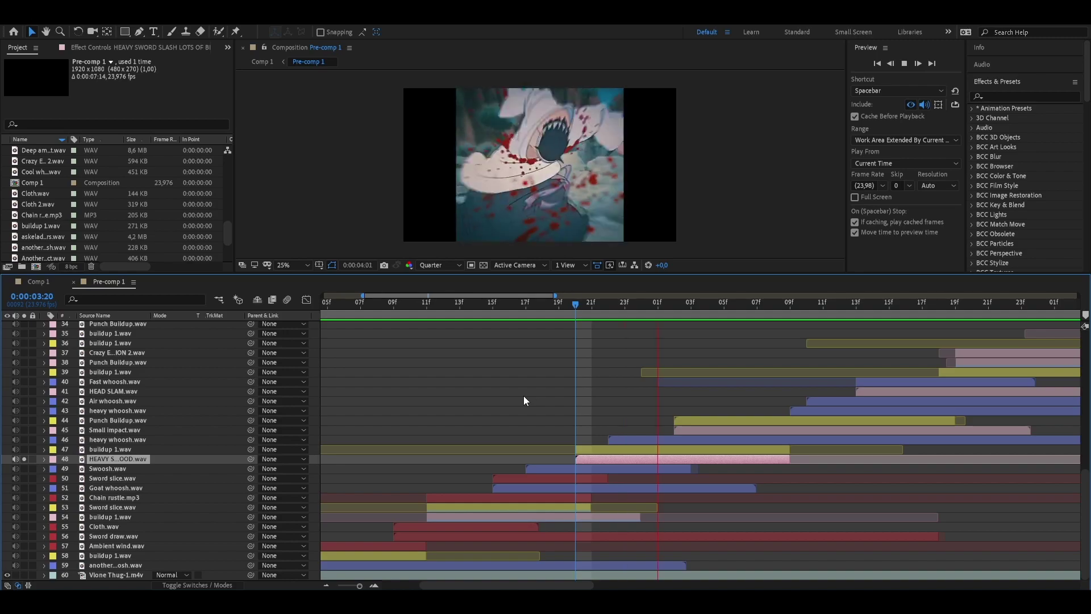
{"action": "left_click", "coordinate": [571, 303]}
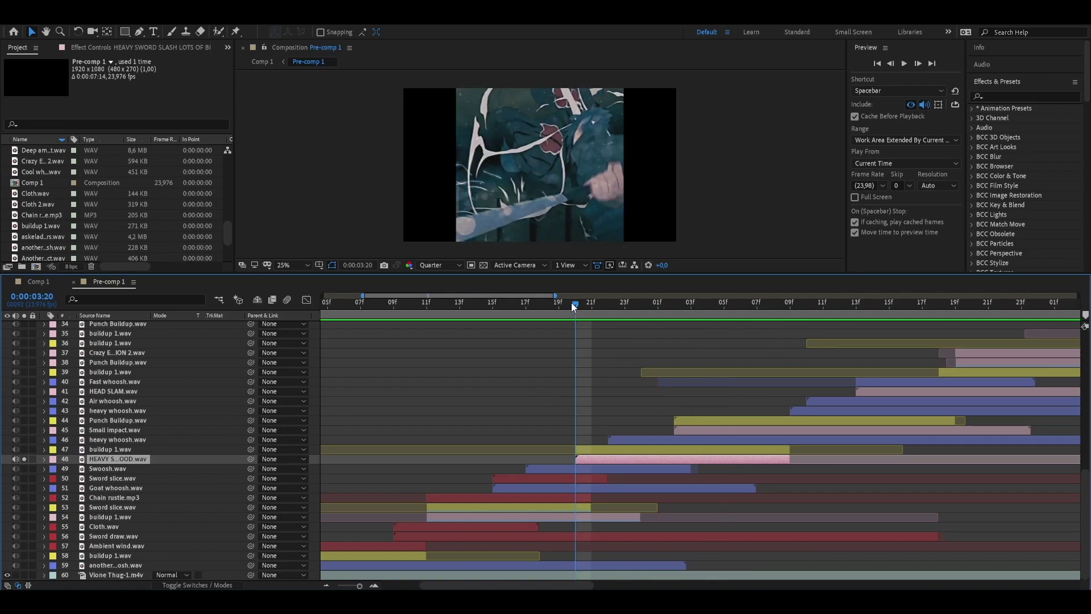
Step: Check the slash frames between 0:00:03:20 and 0:00:04:01 against layer 48, and unsolo the layer
{"action": "left_click", "coordinate": [595, 304]}
{"action": "left_click_drag", "start_coordinate": [595, 304], "coordinate": [653, 312]}
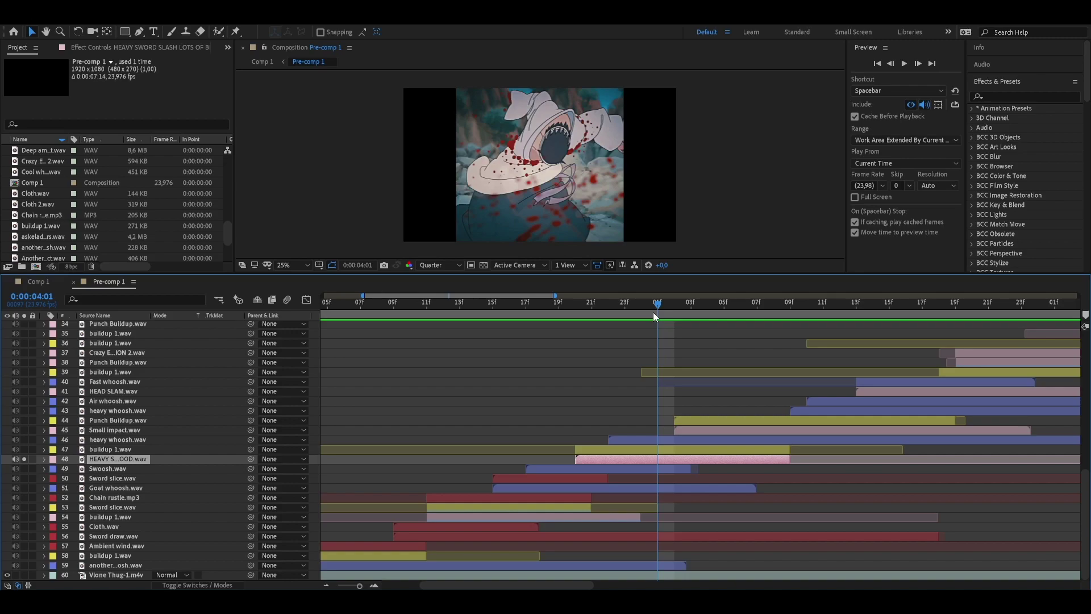
{"action": "left_click_drag", "start_coordinate": [653, 312], "coordinate": [587, 327]}
{"action": "left_click", "coordinate": [25, 459]}
{"action": "mouse_move", "coordinate": [593, 306]}
{"action": "left_mouse_down"}
{"action": "mouse_move", "coordinate": [557, 307]}
{"action": "mouse_move", "coordinate": [455, 350]}
{"action": "mouse_move", "coordinate": [609, 375]}
{"action": "mouse_move", "coordinate": [582, 374]}
{"action": "mouse_move", "coordinate": [596, 327]}
{"action": "left_mouse_up"}
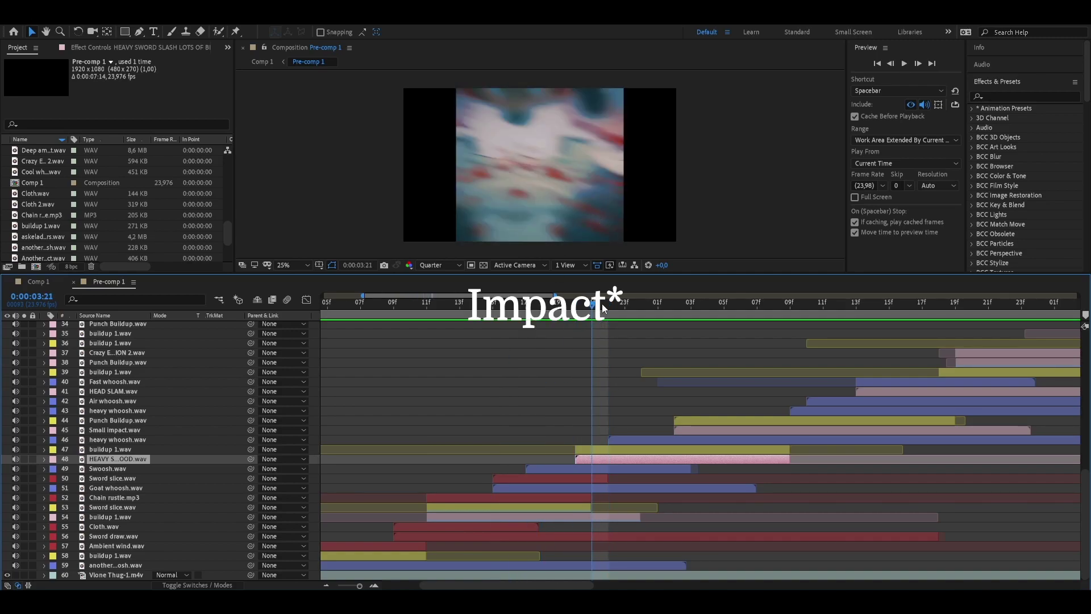
Step: Preview the full mix after the slash and scrub the remaining layers through to 0:00:10:01
{"action": "key", "text": "space"}
{"action": "scroll", "coordinate": [886, 347], "scroll_direction": "down", "scroll_amount": 3}
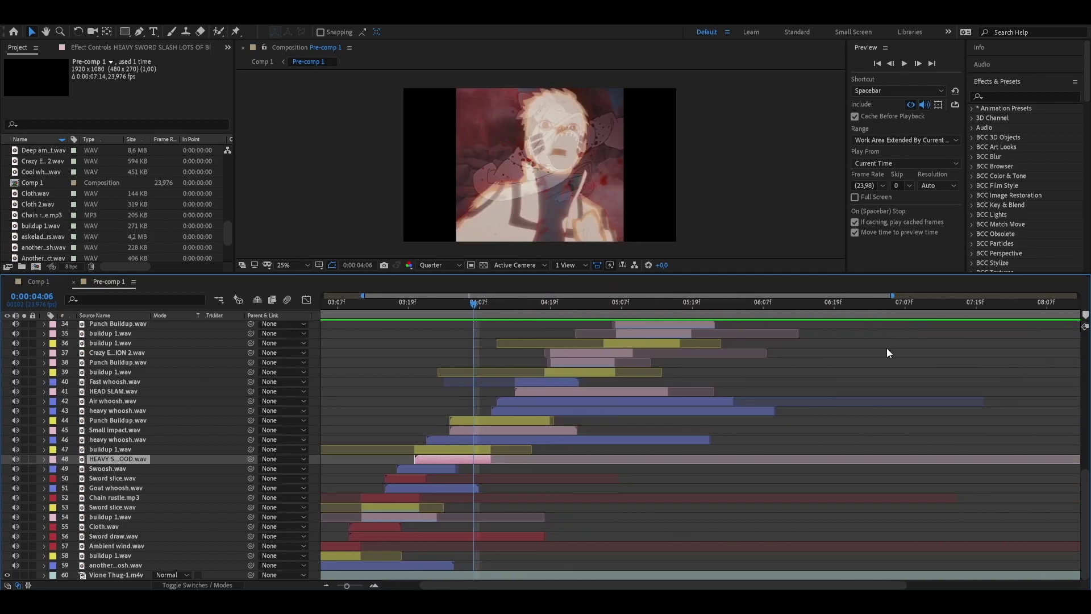
{"action": "scroll", "coordinate": [886, 348], "scroll_direction": "up", "scroll_amount": 4}
{"action": "left_click", "coordinate": [480, 305]}
{"action": "left_click_drag", "start_coordinate": [482, 304], "coordinate": [764, 341]}
{"action": "scroll", "coordinate": [911, 458], "scroll_direction": "up", "scroll_amount": 5}
{"action": "scroll", "coordinate": [682, 299], "scroll_direction": "right", "scroll_amount": 5}
{"action": "left_click_drag", "start_coordinate": [502, 301], "coordinate": [1030, 341]}
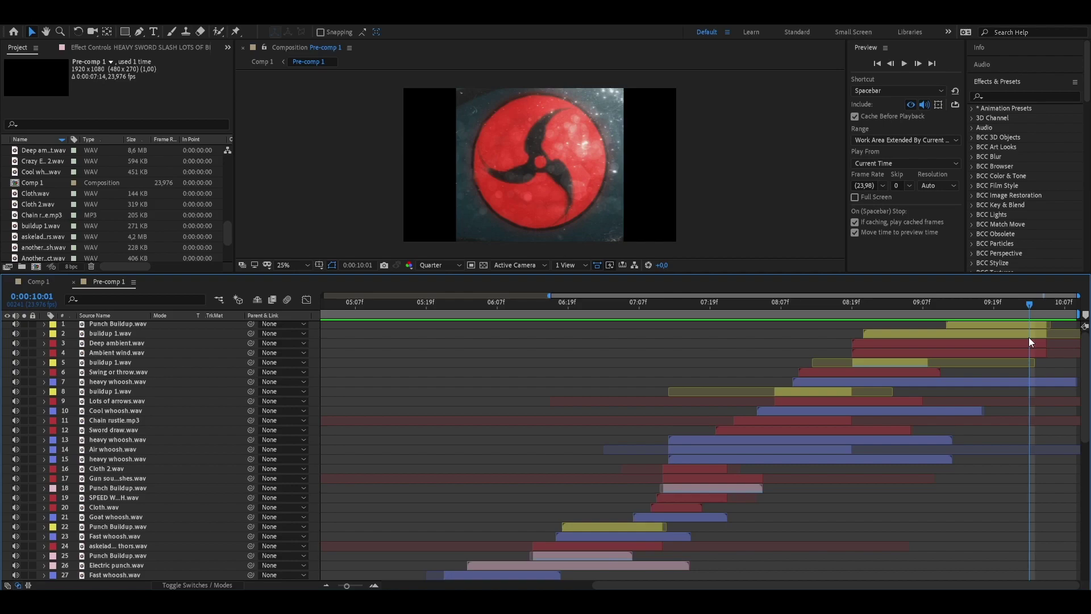
Step: Fit the whole composition in the timeline and scrub from 0:00:02:19 to 0:00:10:05 to review all sound layers
{"action": "left_click_drag", "start_coordinate": [547, 296], "coordinate": [244, 308]}
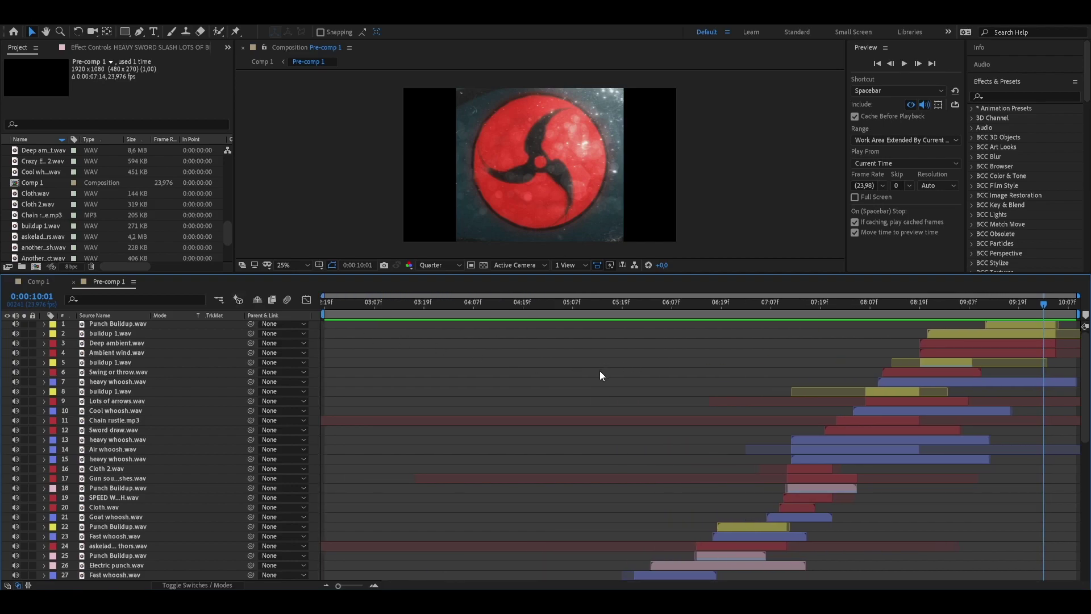
{"action": "left_click_drag", "start_coordinate": [884, 304], "coordinate": [312, 346]}
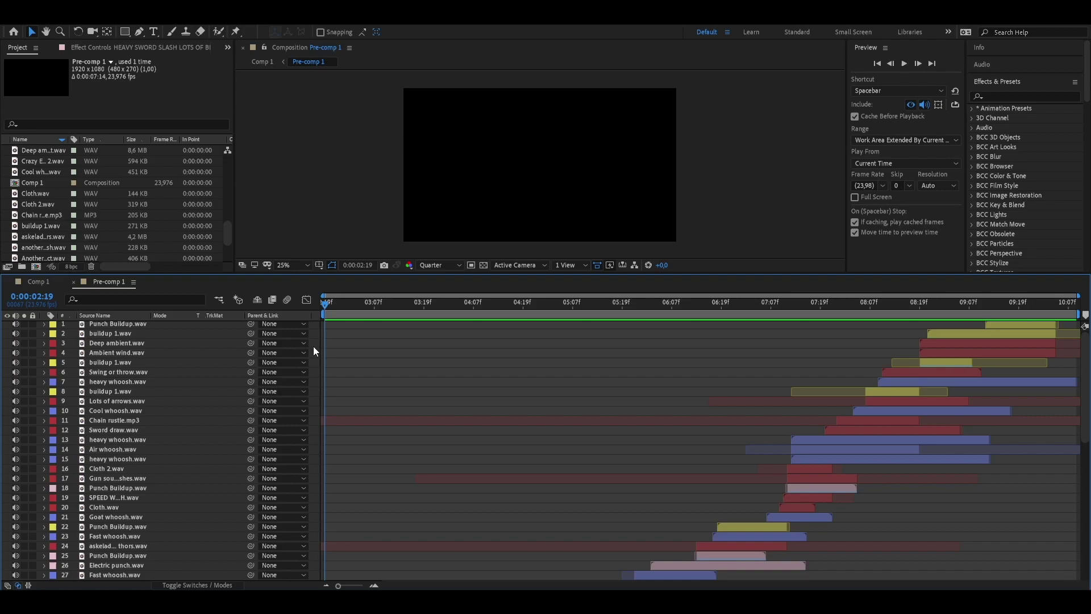
{"action": "scroll", "coordinate": [442, 392], "scroll_direction": "down", "scroll_amount": 10}
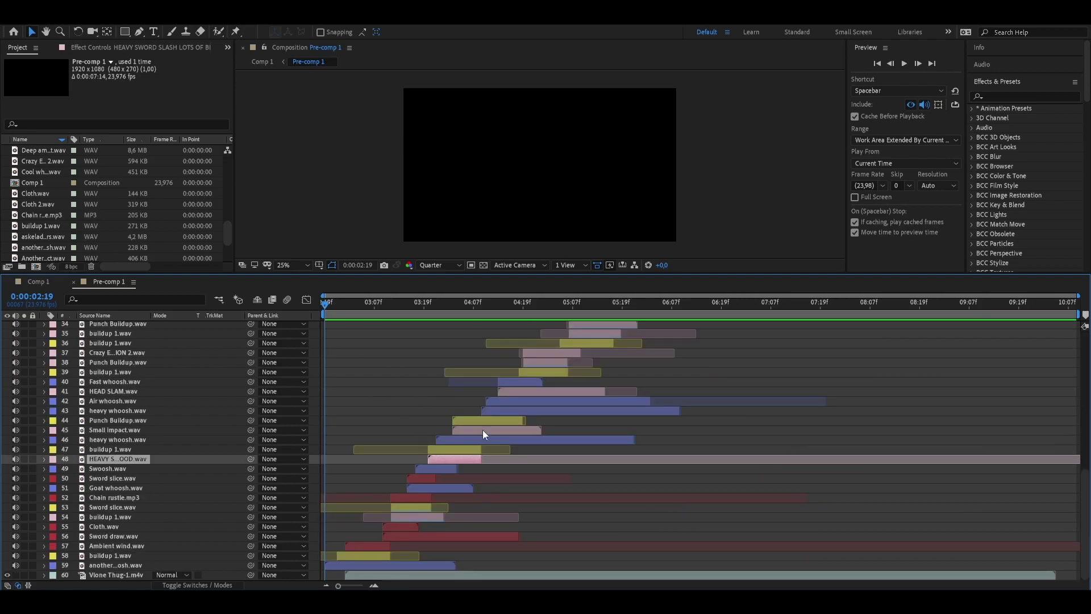
{"action": "left_click_drag", "start_coordinate": [331, 309], "coordinate": [667, 380]}
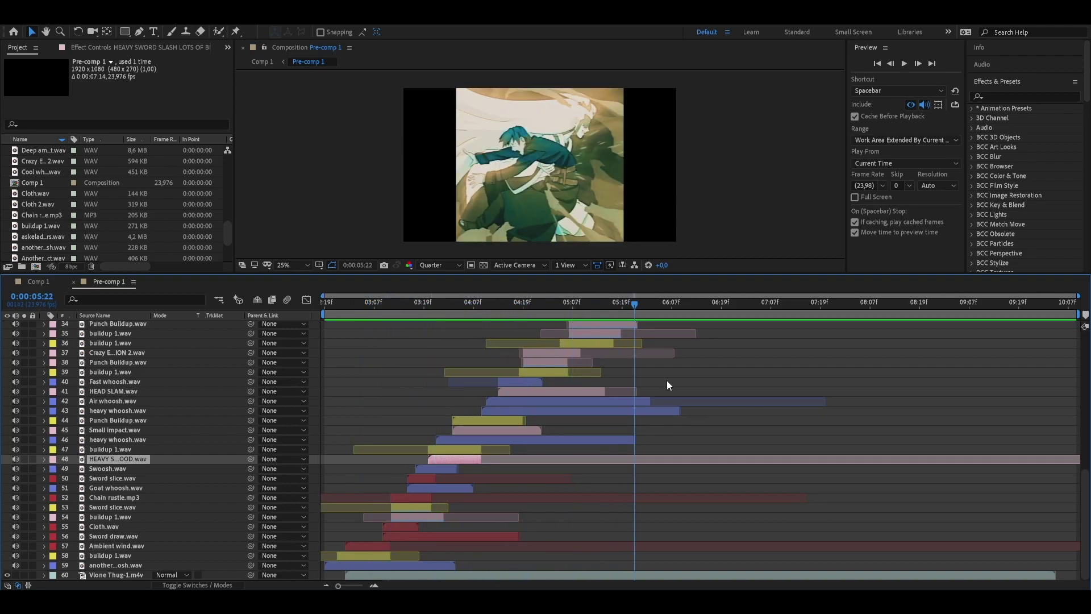
{"action": "scroll", "coordinate": [742, 467], "scroll_direction": "up", "scroll_amount": 10}
{"action": "left_click_drag", "start_coordinate": [634, 304], "coordinate": [915, 340]}
{"action": "left_click_drag", "start_coordinate": [914, 301], "coordinate": [1056, 310]}
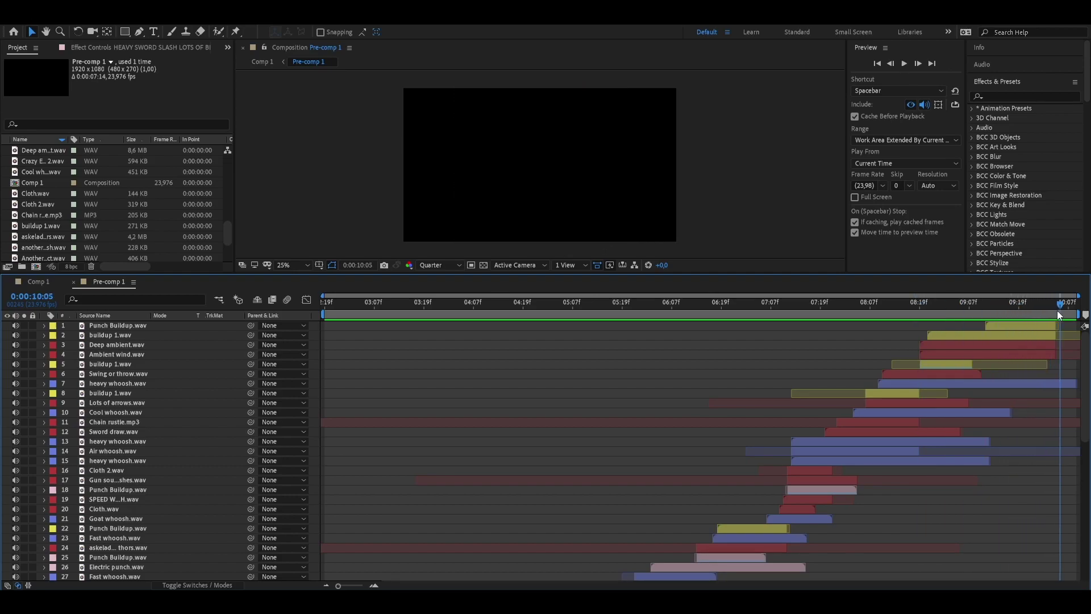
Step: Review the opening sounds at 0:00:03:02, selecting Ambient wind.wav, buildup 1.wav, the whoosh on layer 59 and heavy sword slash layer 48 in turn
{"action": "key", "text": "space"}
{"action": "left_click_drag", "start_coordinate": [360, 302], "coordinate": [490, 304]}
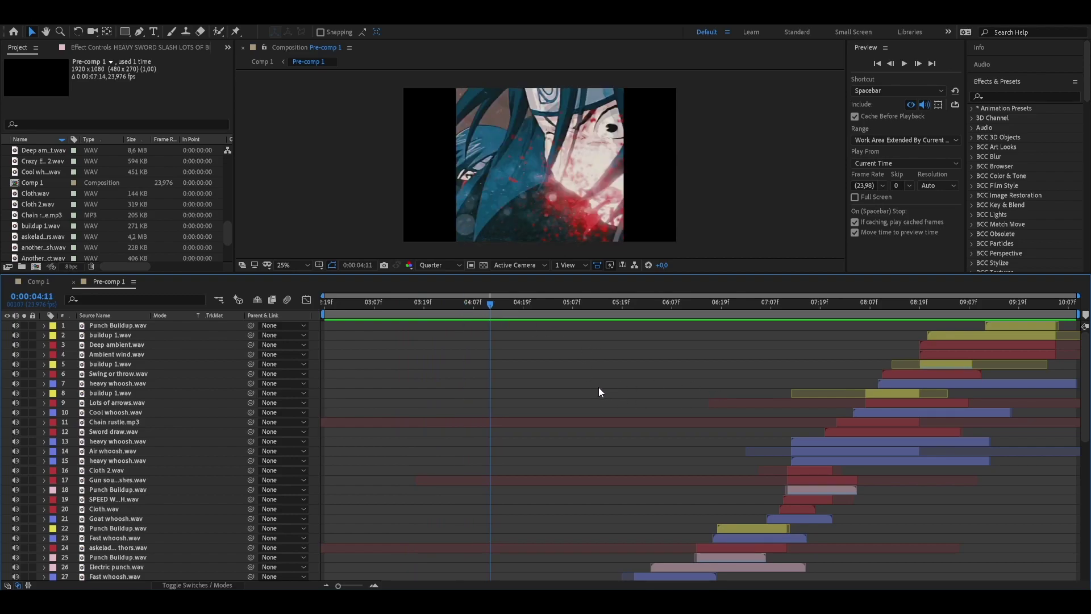
{"action": "scroll", "coordinate": [598, 392], "scroll_direction": "down", "scroll_amount": 5}
{"action": "scroll", "coordinate": [729, 476], "scroll_direction": "down", "scroll_amount": 5}
{"action": "left_click_drag", "start_coordinate": [463, 301], "coordinate": [356, 356]}
{"action": "left_click", "coordinate": [367, 544]}
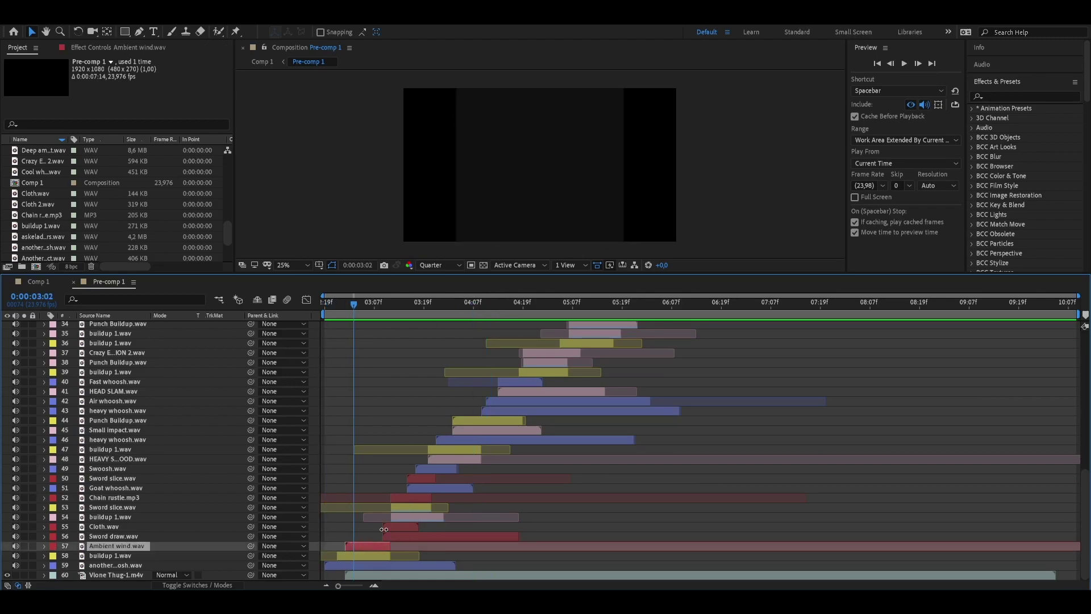
{"action": "left_click", "coordinate": [361, 554]}
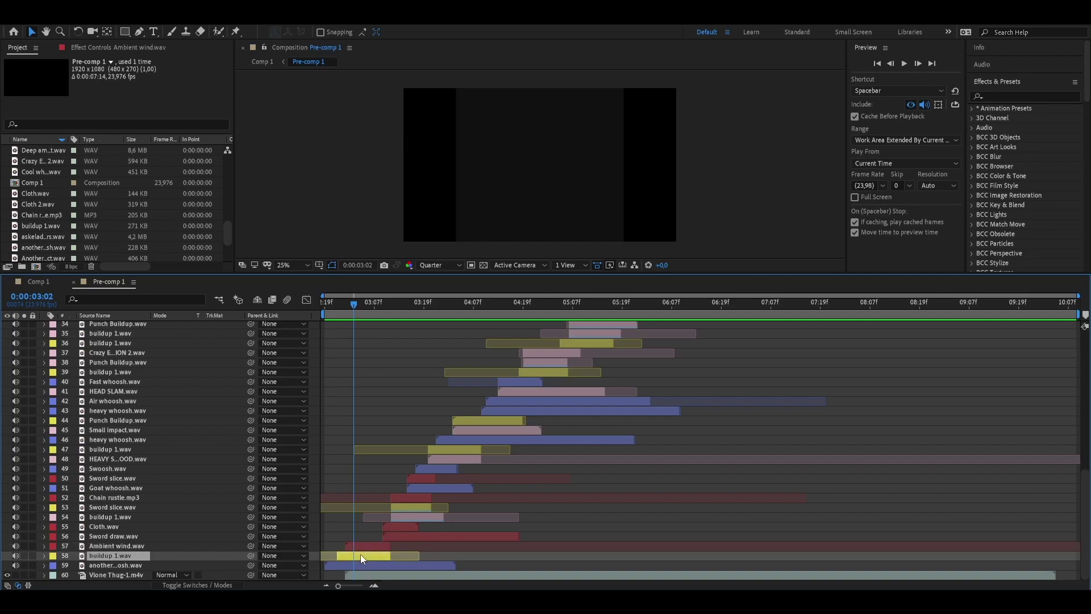
{"action": "left_click", "coordinate": [378, 566]}
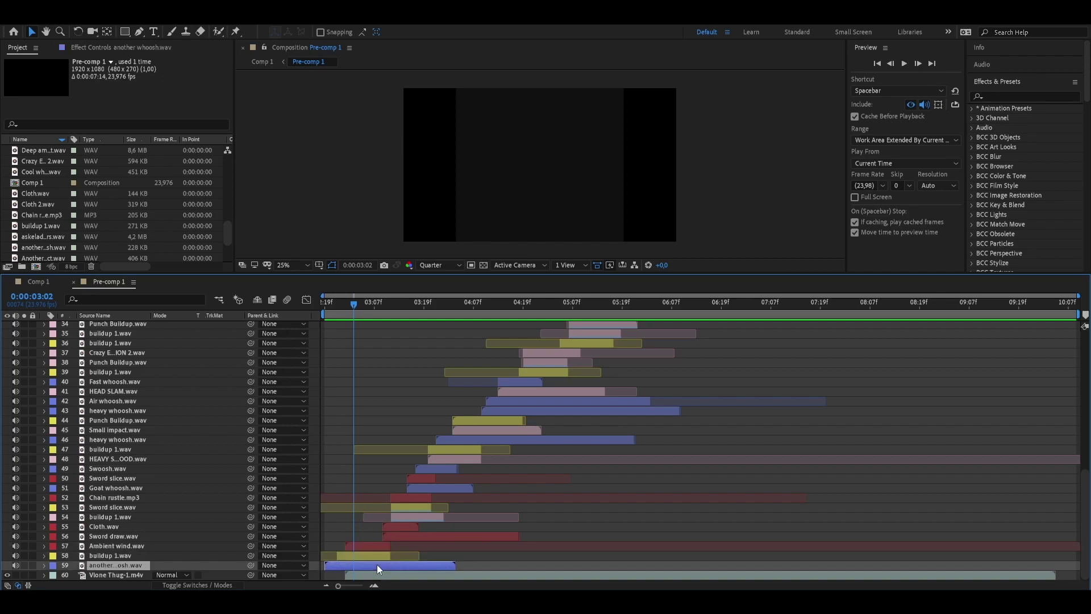
{"action": "left_click", "coordinate": [444, 458]}
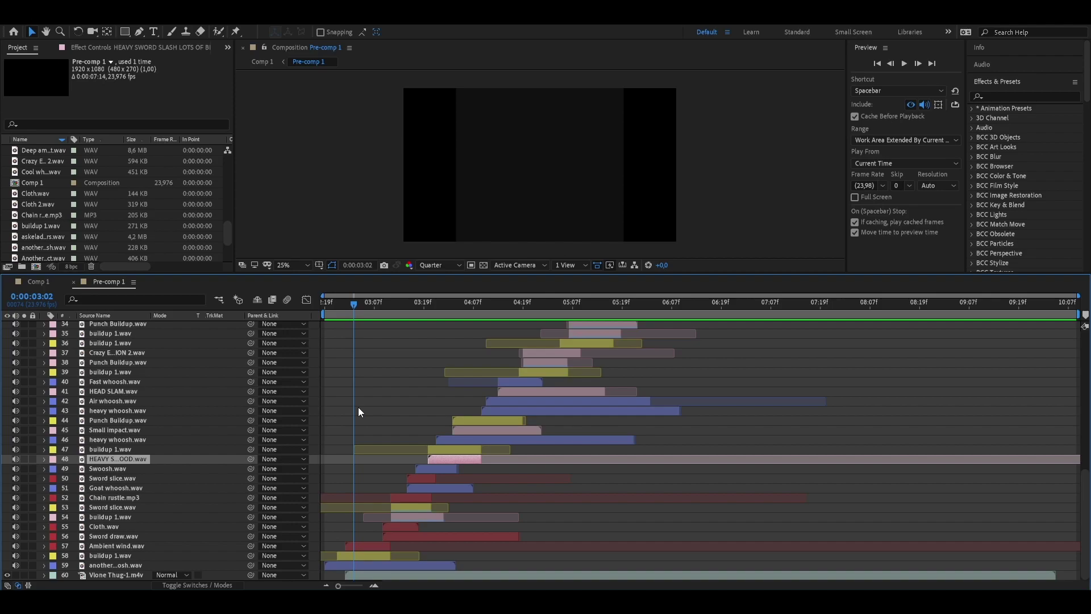
Step: Scrub to 0:00:04:20 and look over the complete stack of colour-labelled sound layers
{"action": "scroll", "coordinate": [675, 350], "scroll_direction": "up", "scroll_amount": 10}
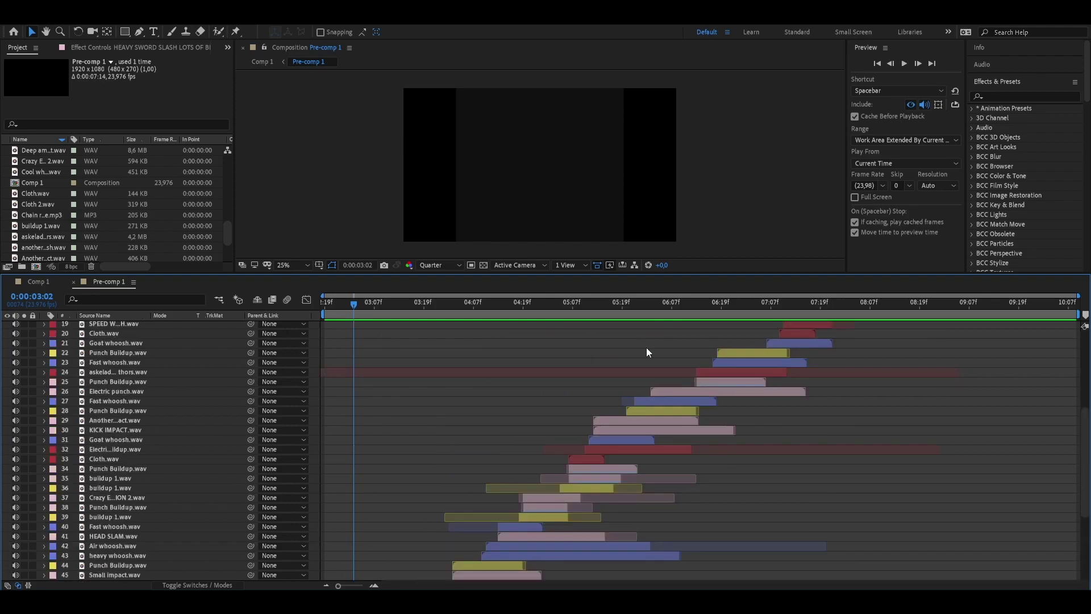
{"action": "left_click_drag", "start_coordinate": [361, 308], "coordinate": [527, 376]}
{"action": "scroll", "coordinate": [426, 427], "scroll_direction": "down", "scroll_amount": 10}
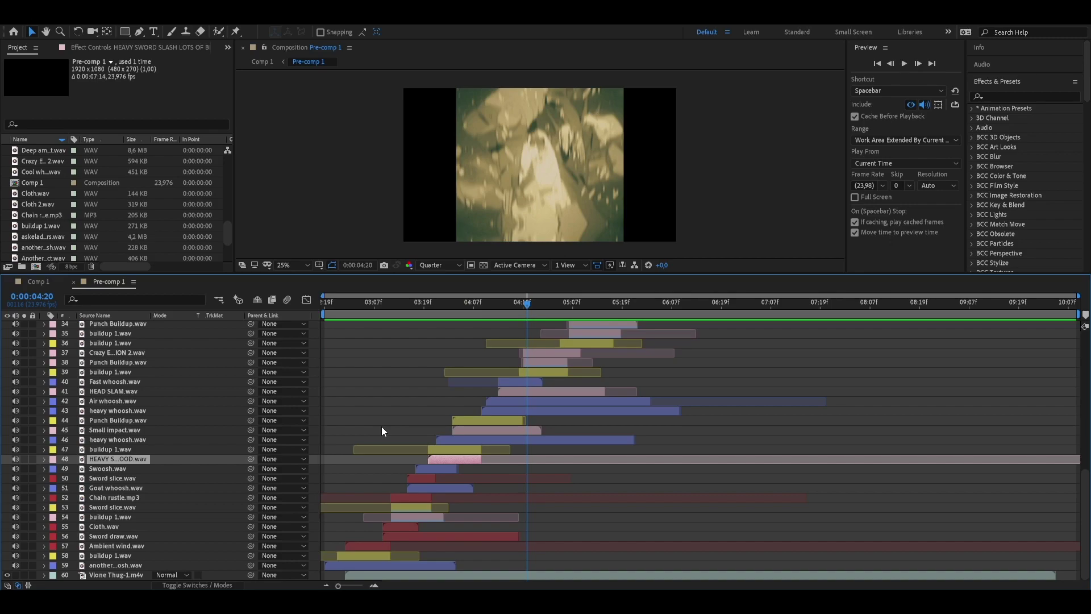
{"action": "scroll", "coordinate": [393, 395], "scroll_direction": "up", "scroll_amount": 10}
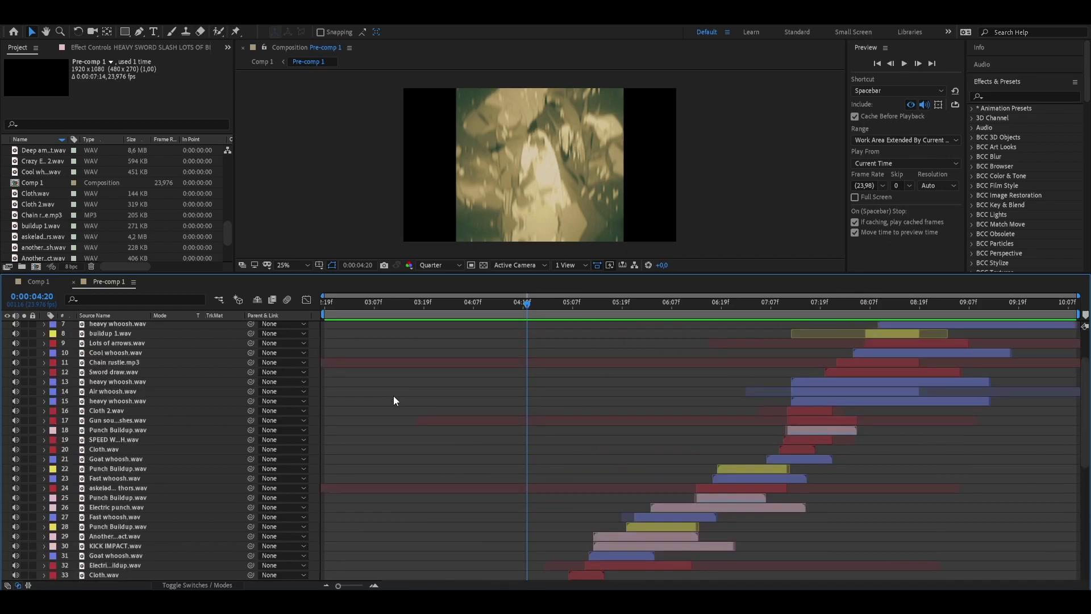